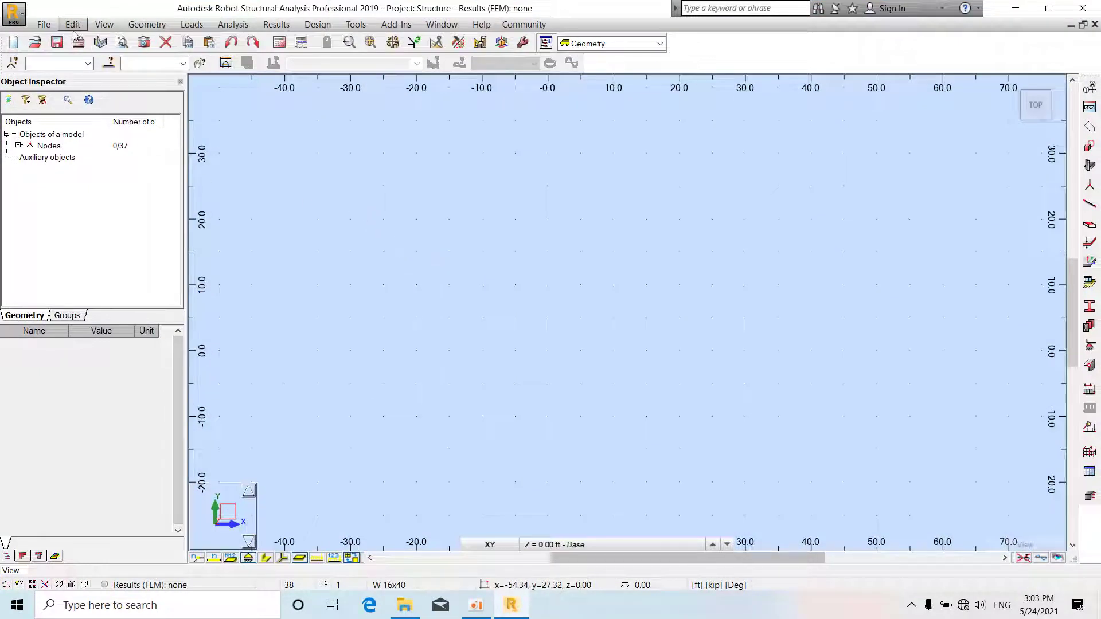
- Refresh the structure display with the Redraw command
{"action": "left_click", "coordinate": [105, 25]}
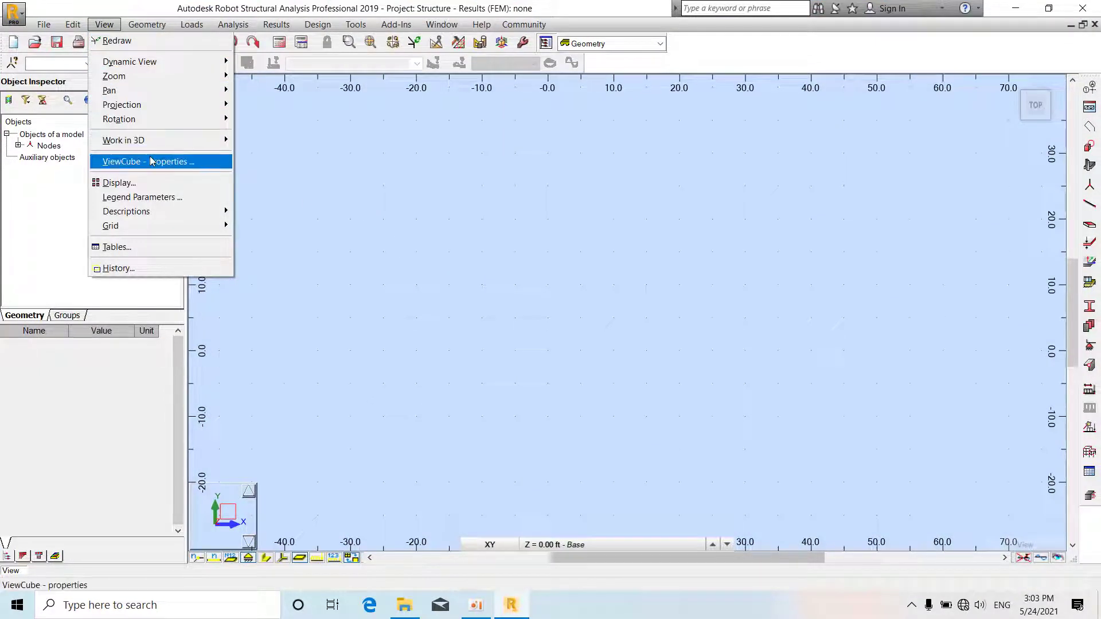
{"action": "mouse_move", "coordinate": [68, 27]}
{"action": "mouse_move", "coordinate": [103, 29]}
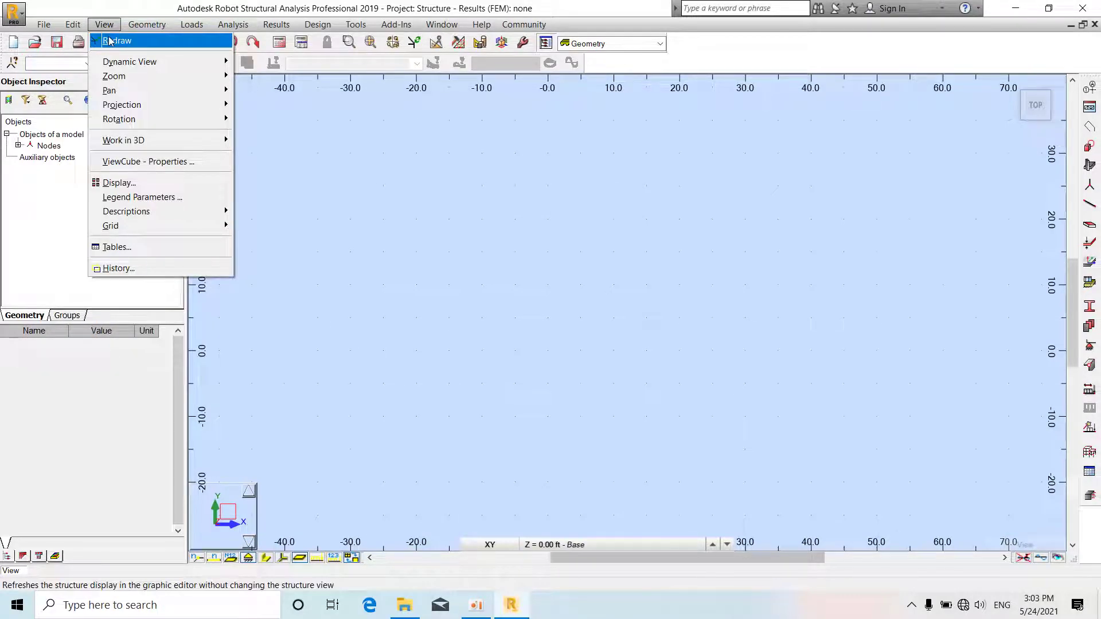
{"action": "left_click", "coordinate": [142, 48]}
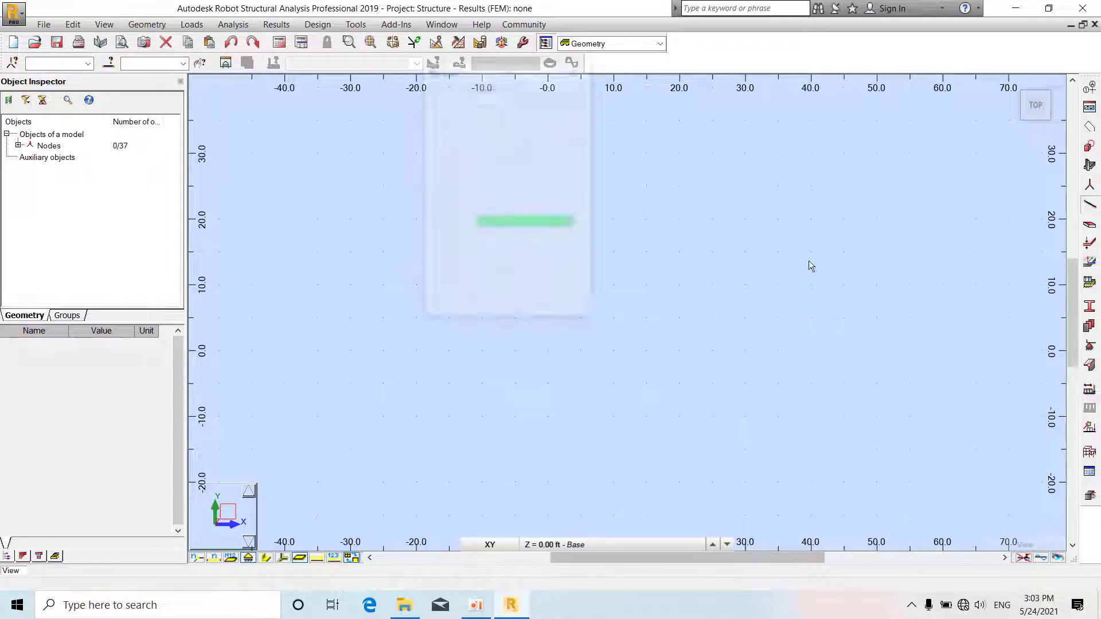
- Draw two simple W 16x40 bars in the XY plane: one from (15, 15) to (45, 15) ft, one from (30, -5) to (30, 10) ft
{"action": "left_click", "coordinate": [647, 251]}
{"action": "left_click", "coordinate": [843, 251]}
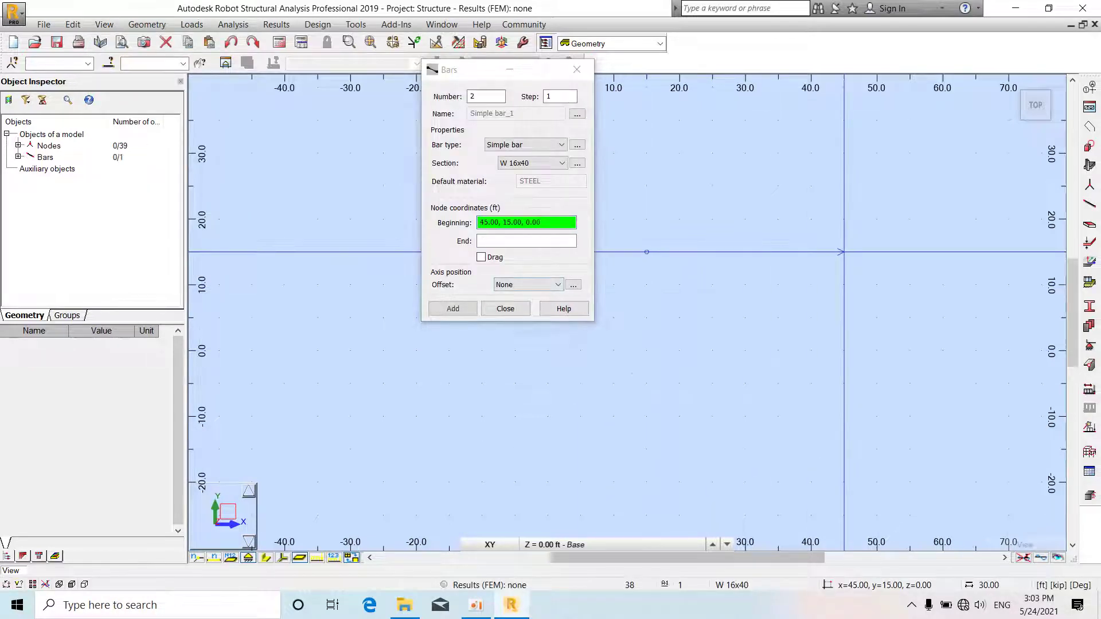
{"action": "left_click", "coordinate": [745, 383]}
{"action": "left_click", "coordinate": [745, 284]}
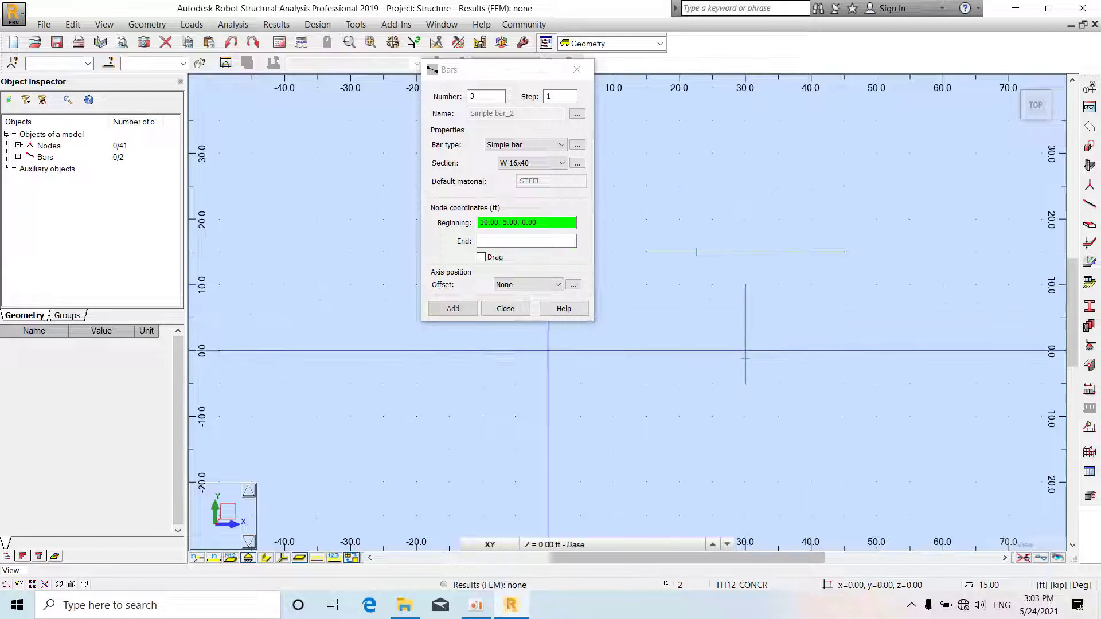
{"action": "left_click", "coordinate": [508, 308]}
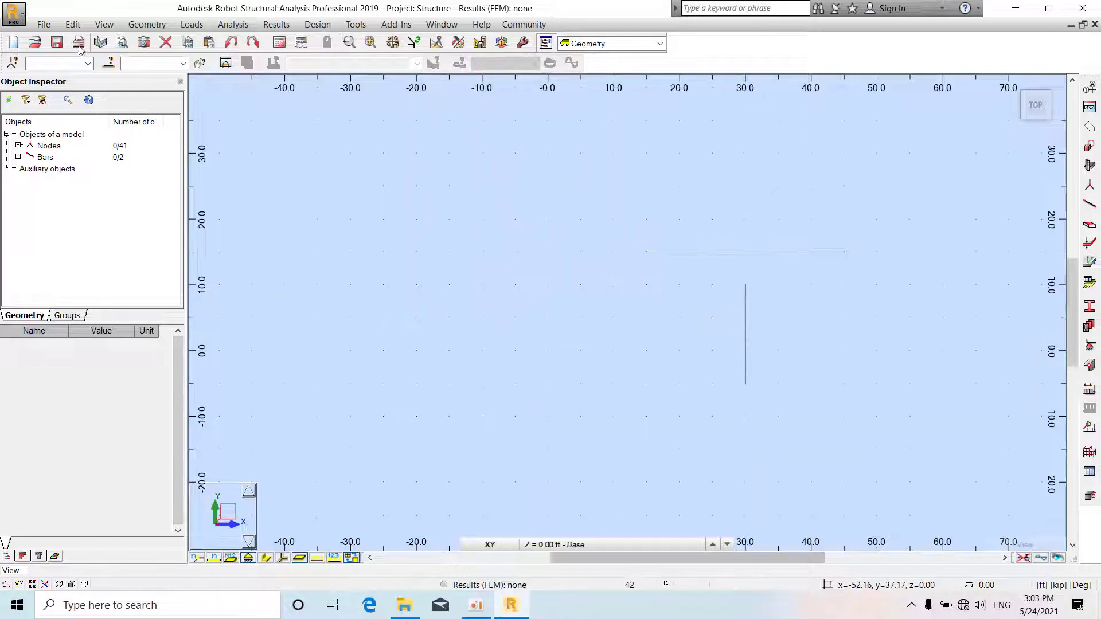
- Redraw the display and move the vertical bar's upper node onto the horizontal bar at (30, 15) ft
{"action": "left_click", "coordinate": [104, 24]}
{"action": "left_click", "coordinate": [115, 40]}
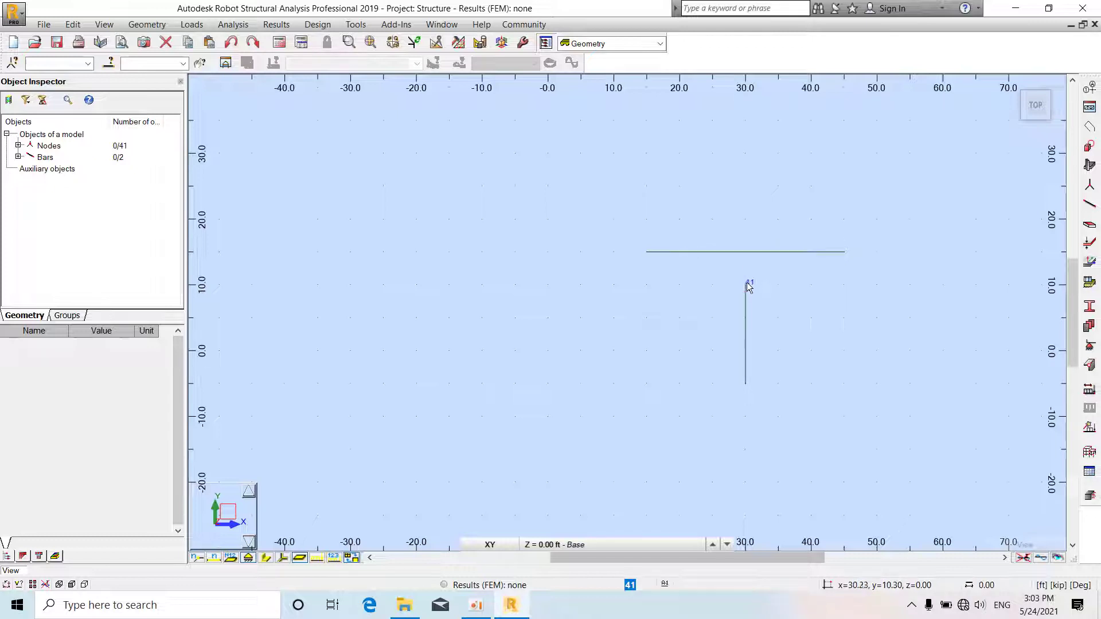
{"action": "left_click", "coordinate": [748, 287]}
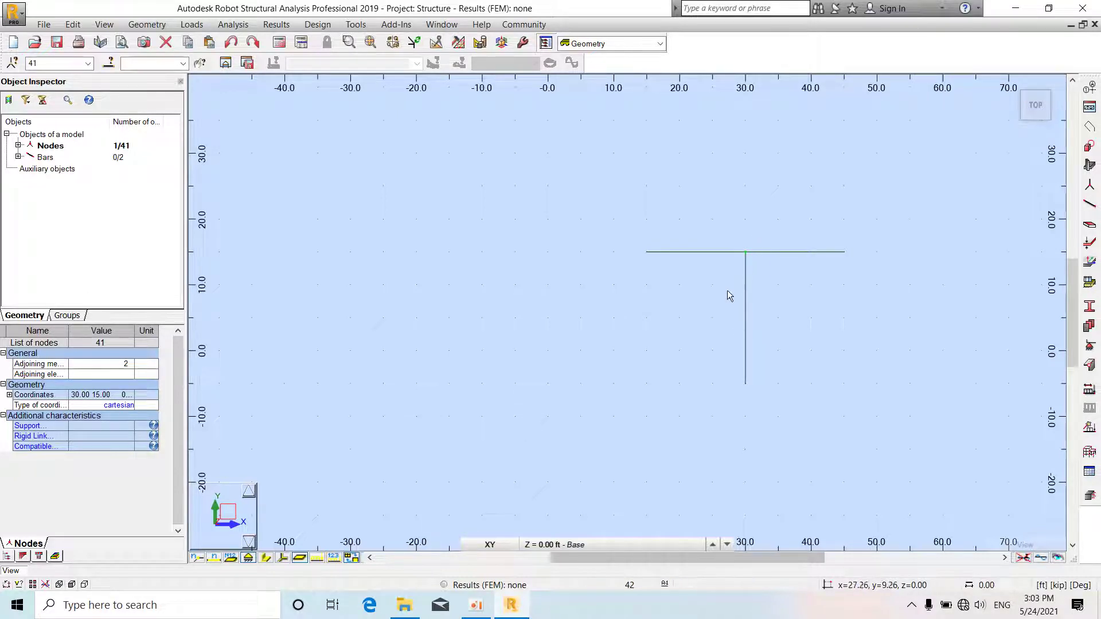
{"action": "left_click", "coordinate": [755, 269]}
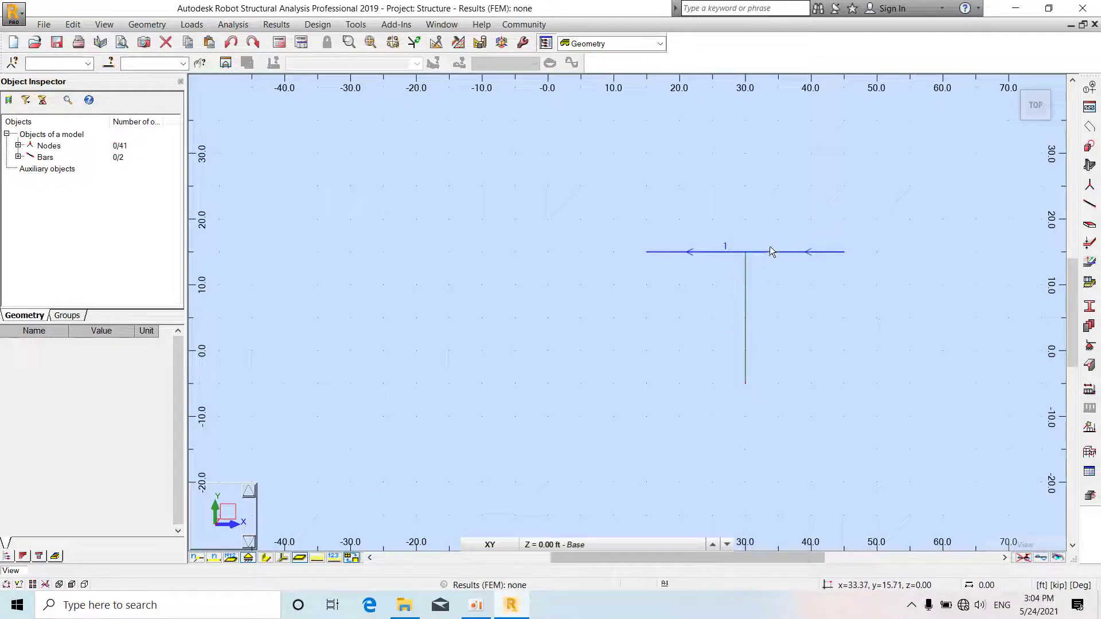
- Orbit the two bars with Rotate 3D and change the view further with the Rotate, Zoom, Pan mode
{"action": "left_click", "coordinate": [102, 27]}
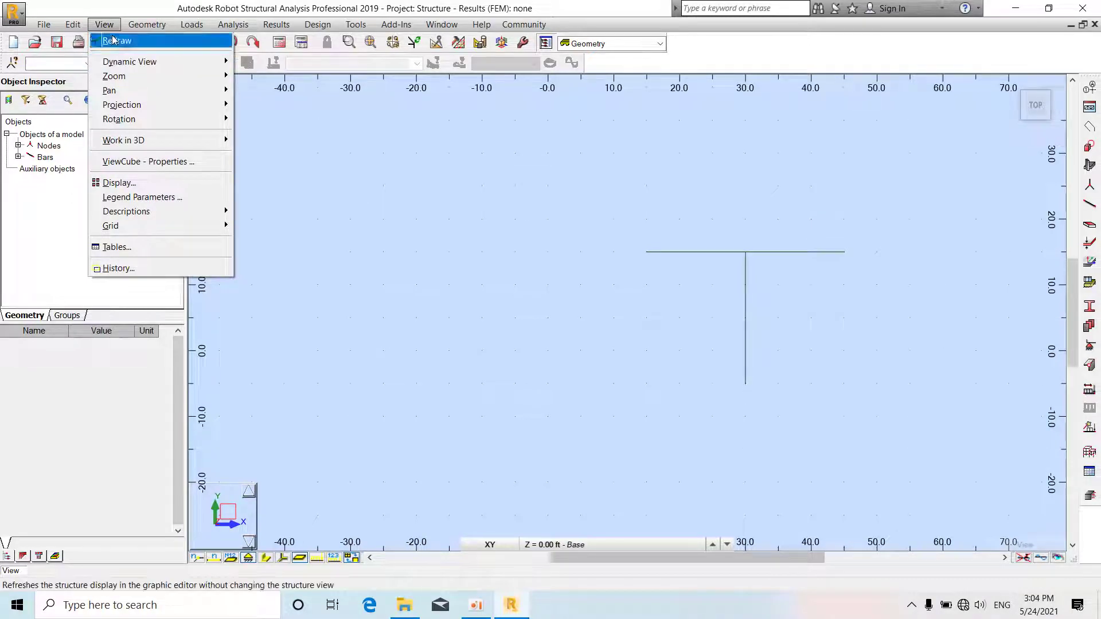
{"action": "mouse_move", "coordinate": [198, 61]}
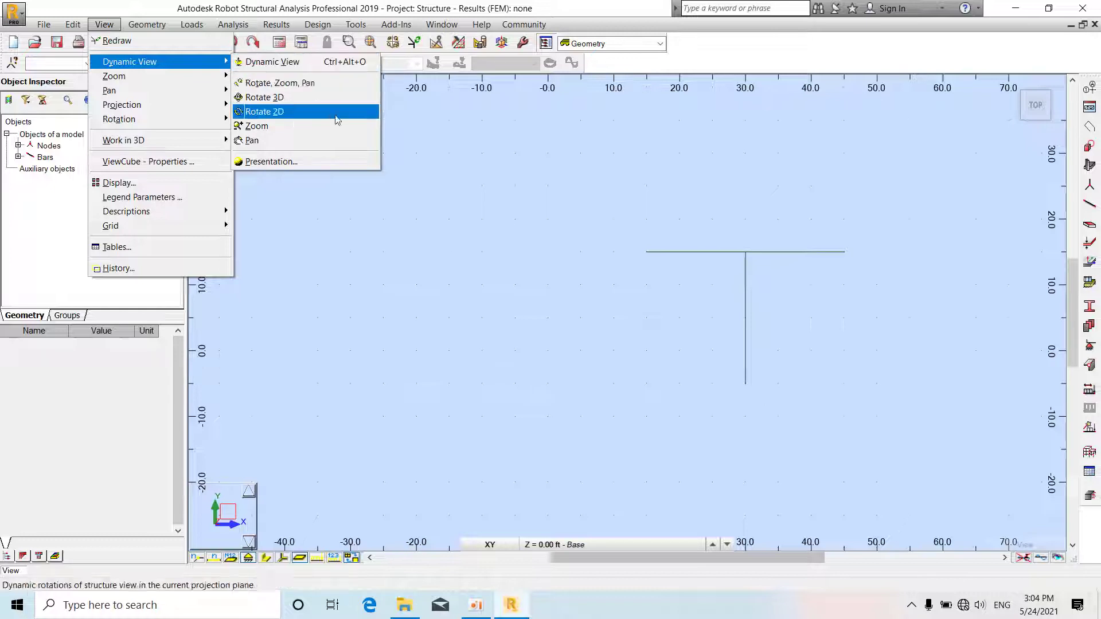
{"action": "left_click", "coordinate": [290, 99]}
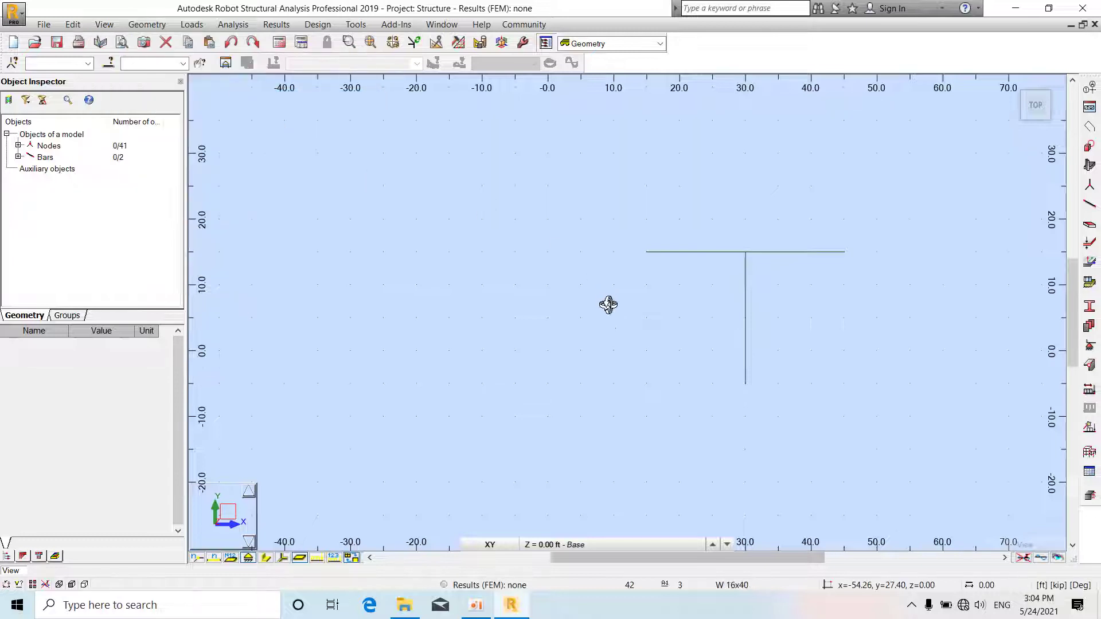
{"action": "left_click_drag", "start_coordinate": [607, 304], "coordinate": [705, 275]}
{"action": "left_click", "coordinate": [103, 25]}
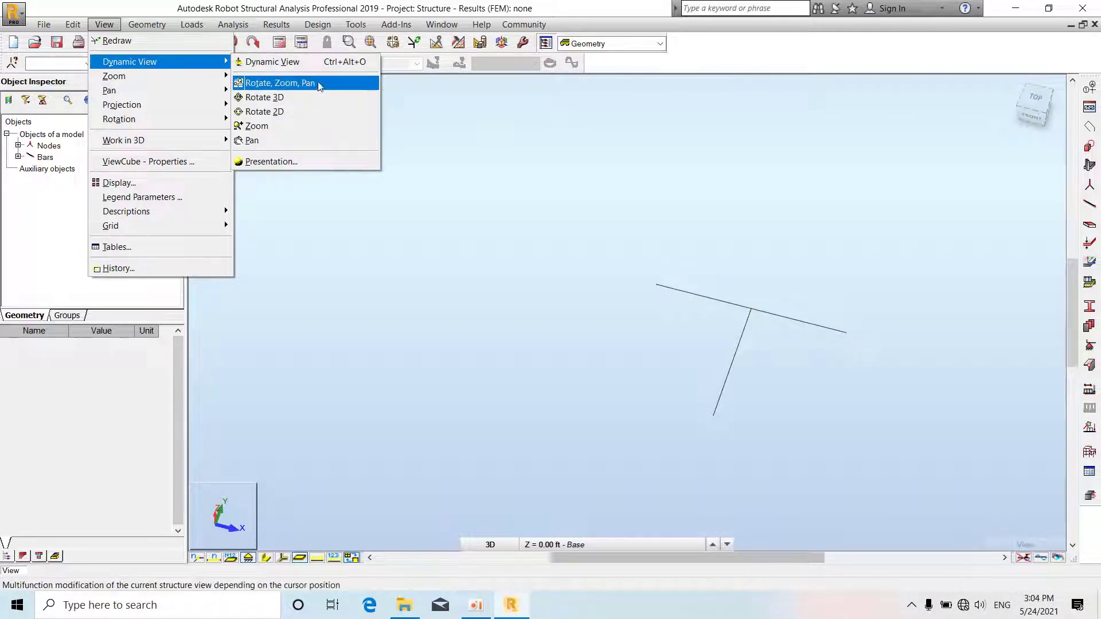
{"action": "left_click", "coordinate": [317, 83]}
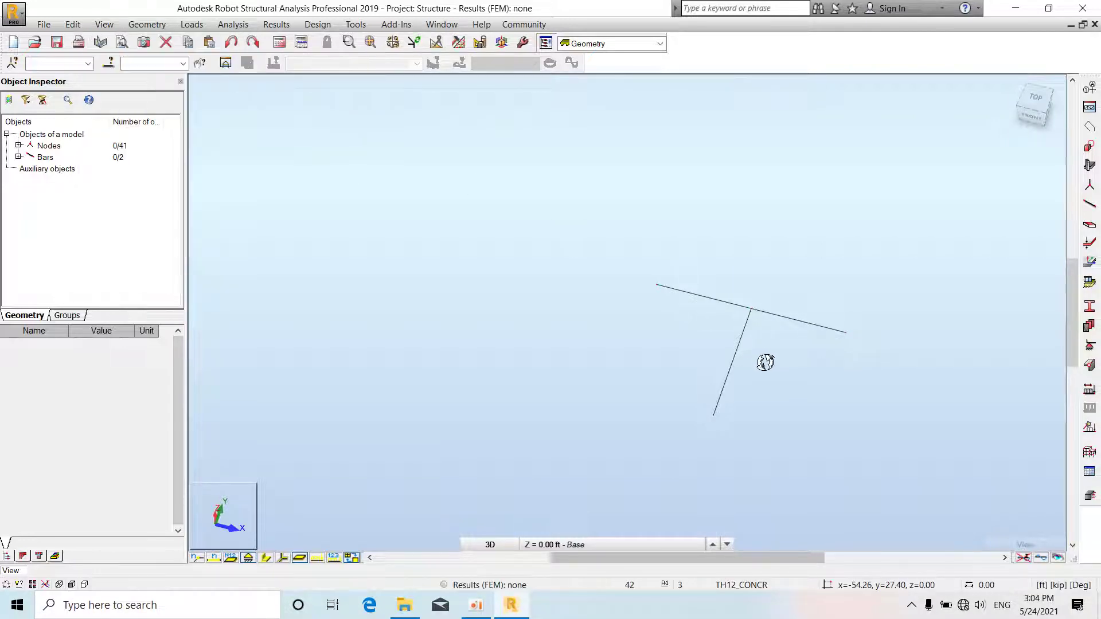
{"action": "left_click_drag", "start_coordinate": [767, 362], "coordinate": [555, 313]}
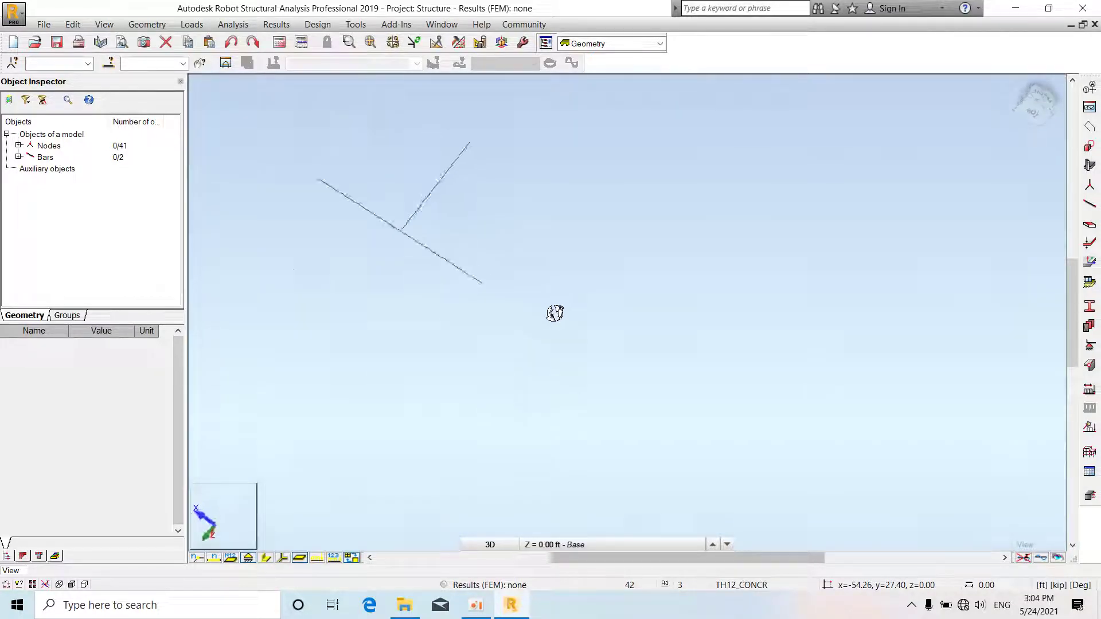
- Recentre the view on the junction of the two bars with Pan Move, and zoom out and back in
{"action": "left_click", "coordinate": [104, 24]}
{"action": "mouse_move", "coordinate": [191, 80]}
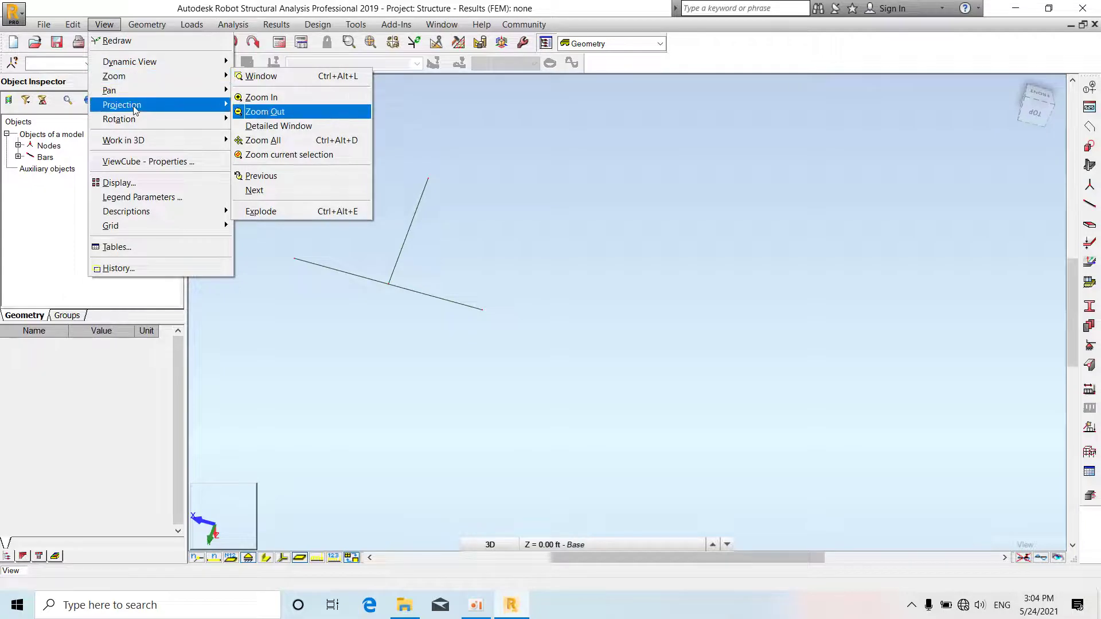
{"action": "mouse_move", "coordinate": [153, 82]}
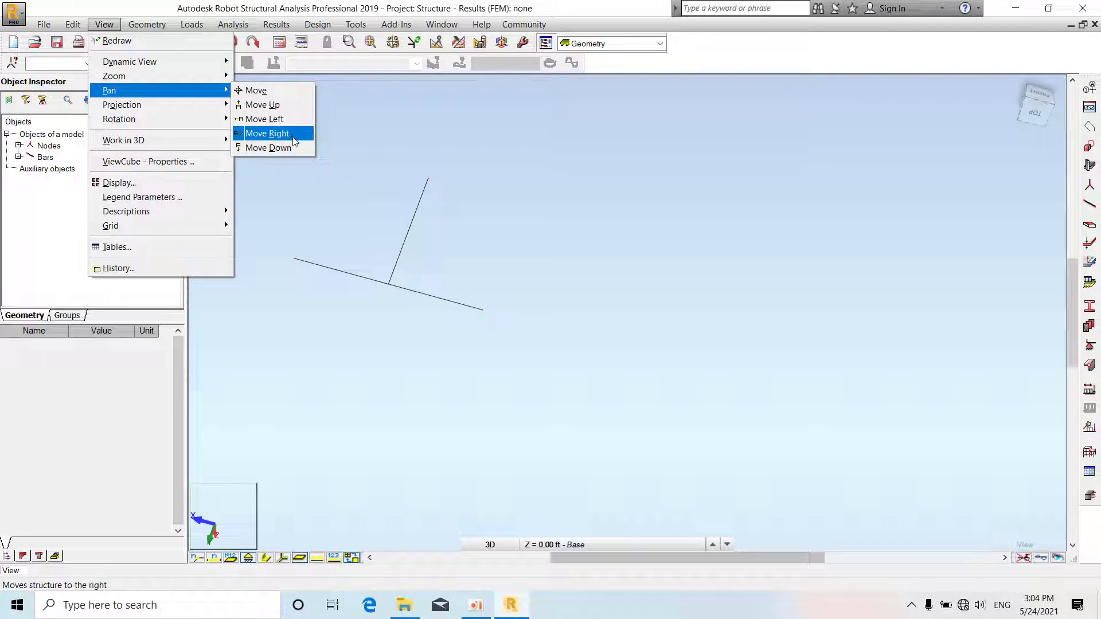
{"action": "left_click", "coordinate": [278, 92]}
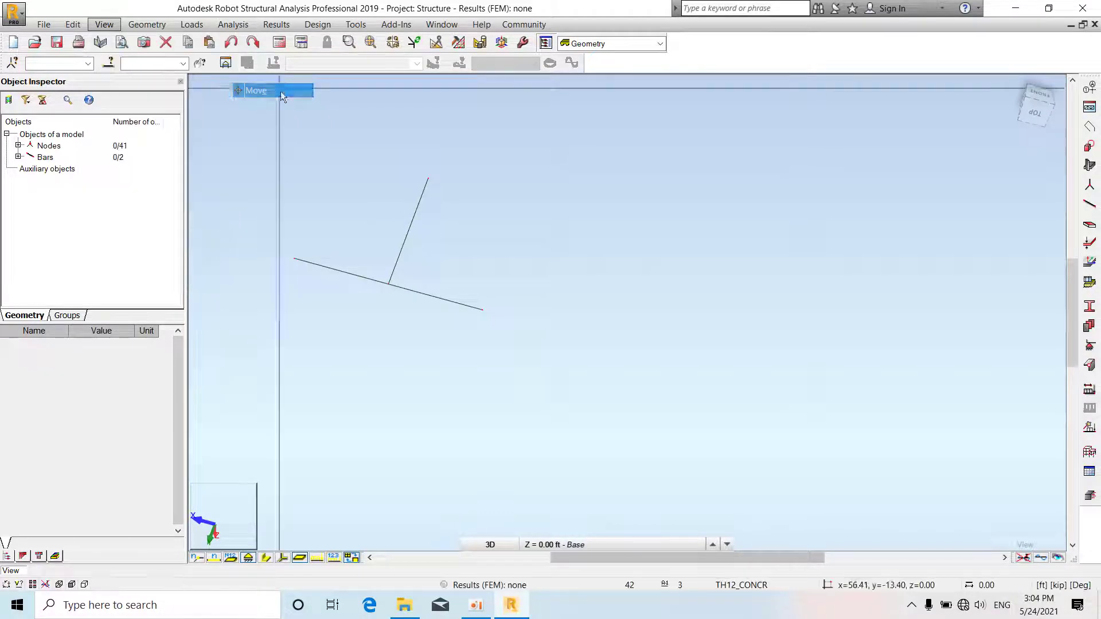
{"action": "left_click", "coordinate": [387, 287]}
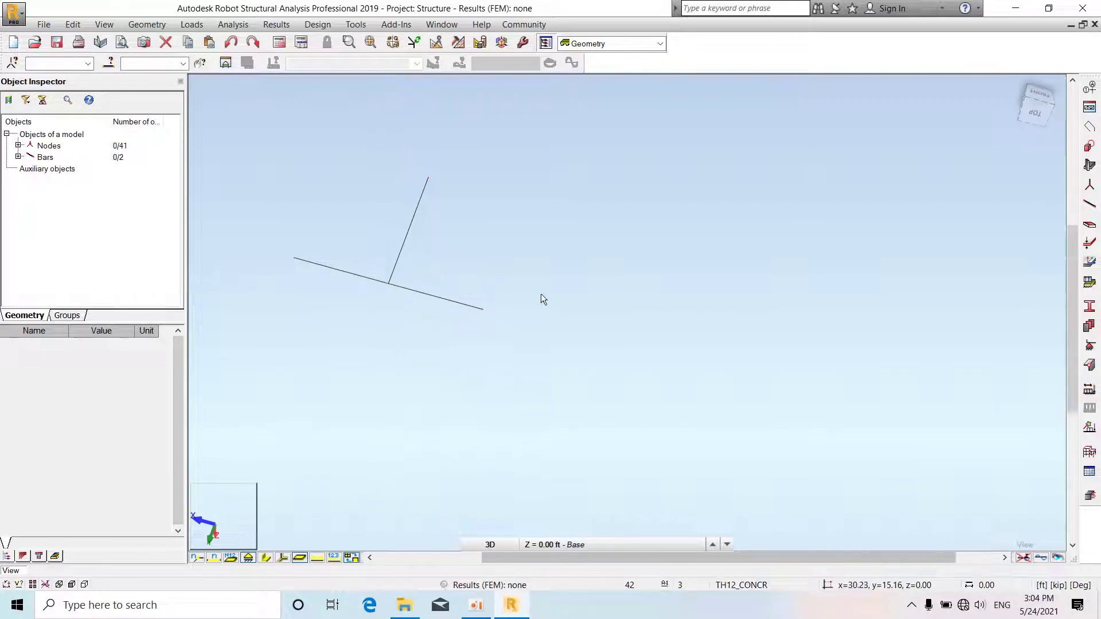
{"action": "scroll", "coordinate": [593, 344], "scroll_direction": "down", "scroll_amount": 3}
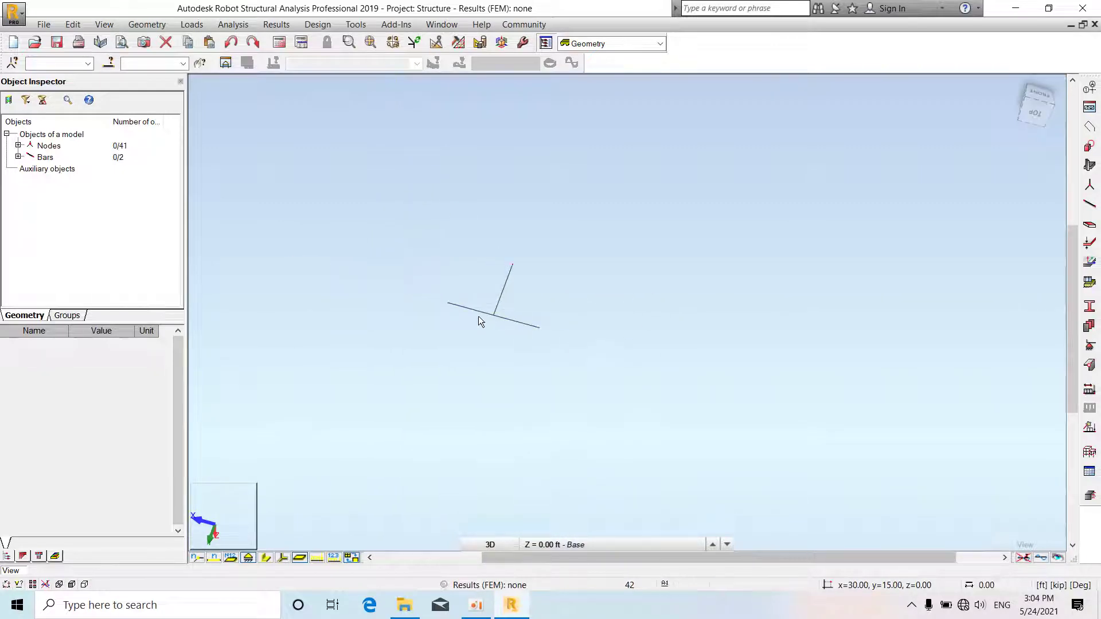
{"action": "scroll", "coordinate": [499, 314], "scroll_direction": "up", "scroll_amount": 4}
{"action": "left_click", "coordinate": [104, 25]}
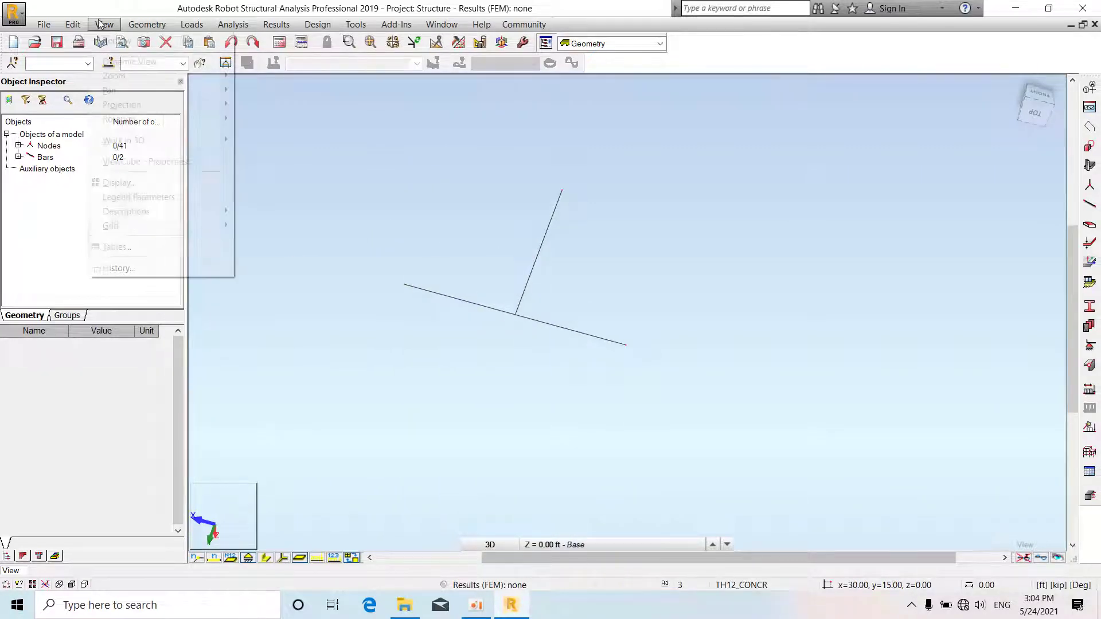
{"action": "mouse_move", "coordinate": [151, 141]}
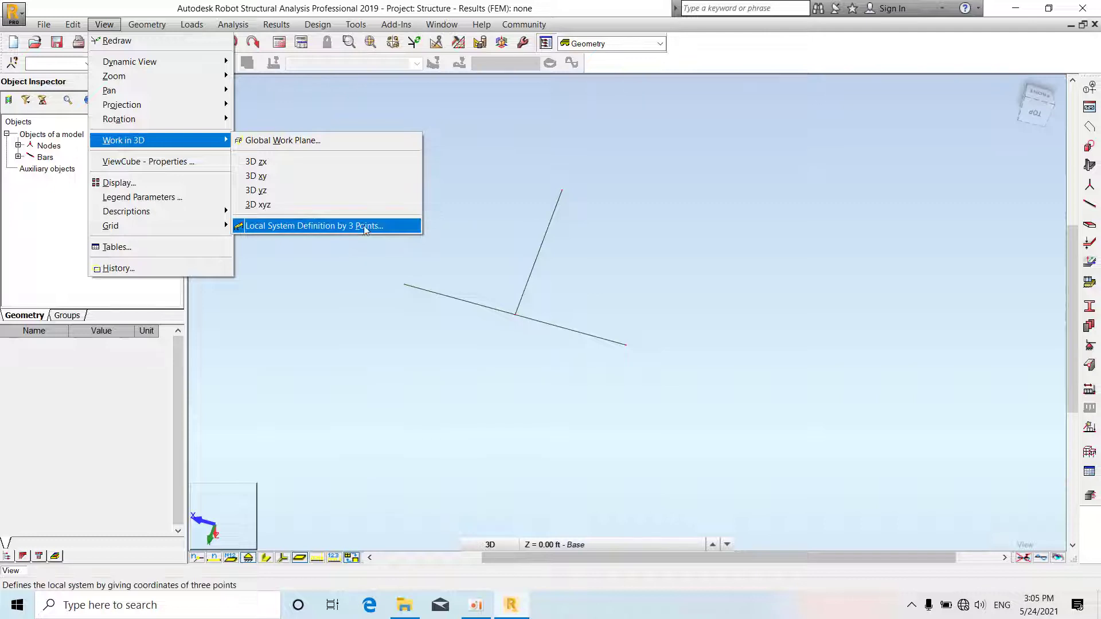
{"action": "left_click", "coordinate": [494, 240]}
- Delete the two bars that form the T-shape from the model
{"action": "left_click_drag", "start_coordinate": [524, 355], "coordinate": [462, 290]}
{"action": "key", "text": "Delete"}
- Switch to the YZ plane at X = 0 and draw two vertical W 16x40 bars from Z -15 to 25 ft at Y 5 and 40 ft
{"action": "left_click", "coordinate": [490, 544]}
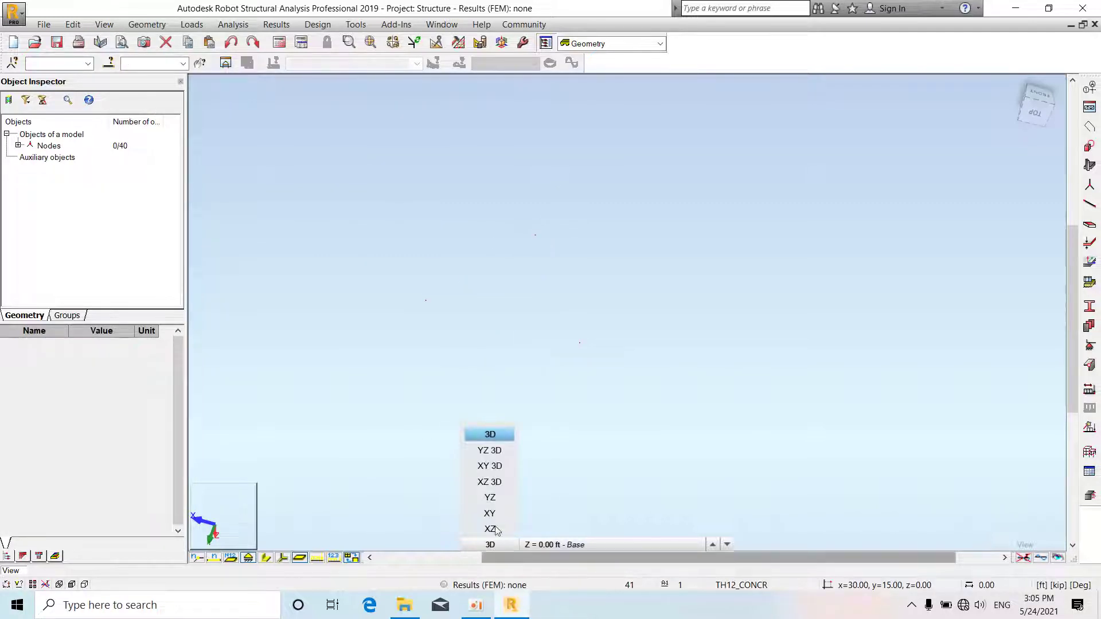
{"action": "left_click", "coordinate": [476, 518]}
{"action": "left_click", "coordinate": [489, 544]}
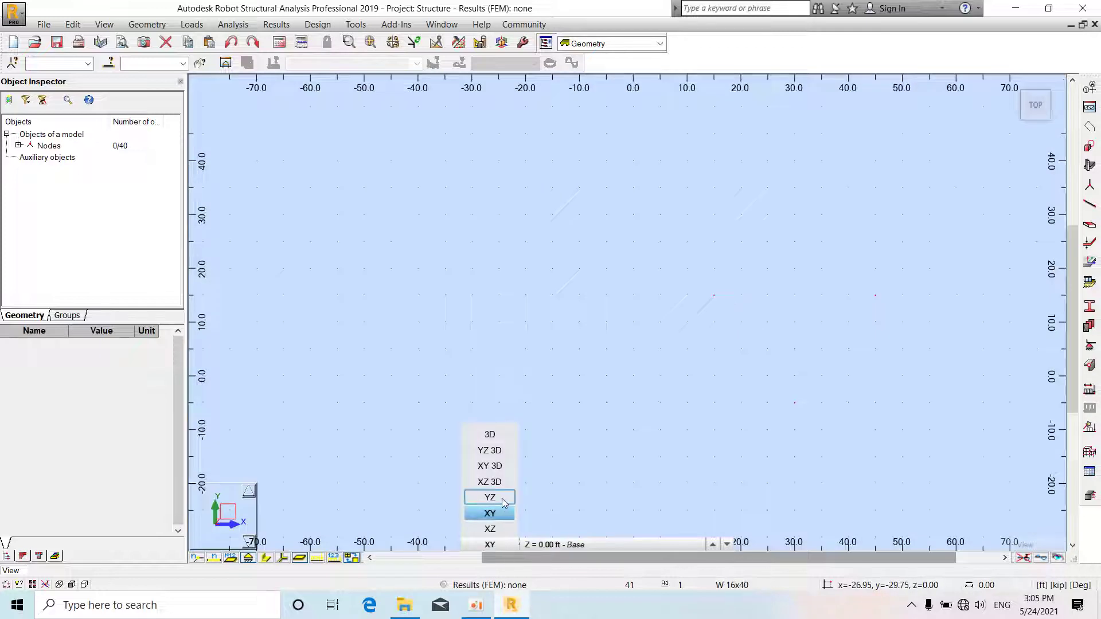
{"action": "left_click", "coordinate": [488, 498]}
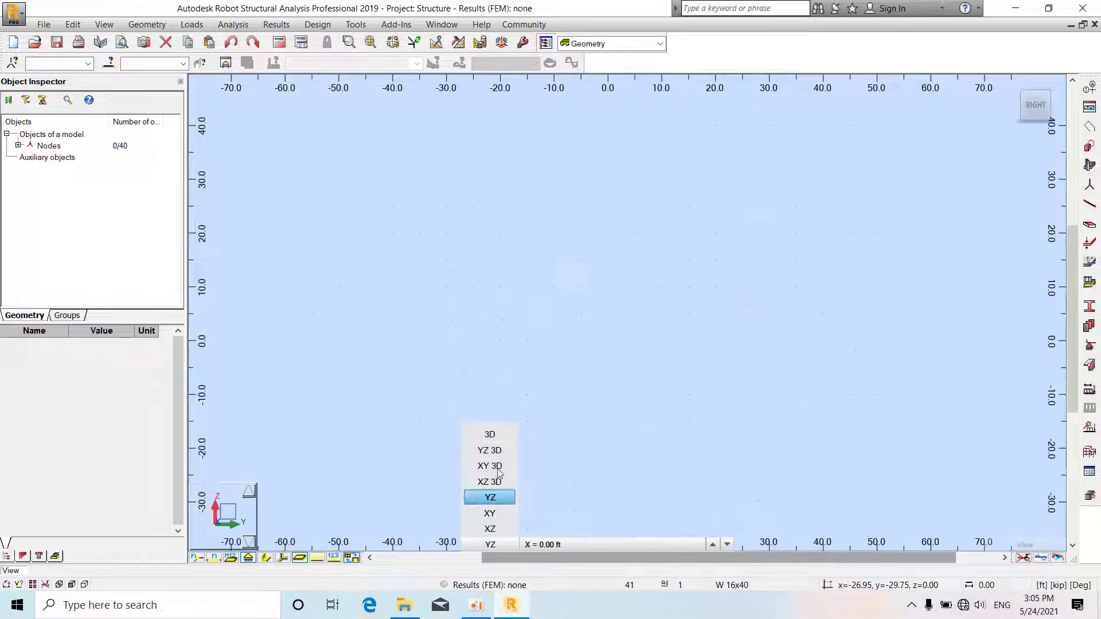
{"action": "left_click", "coordinate": [1089, 204]}
{"action": "left_click", "coordinate": [635, 421]}
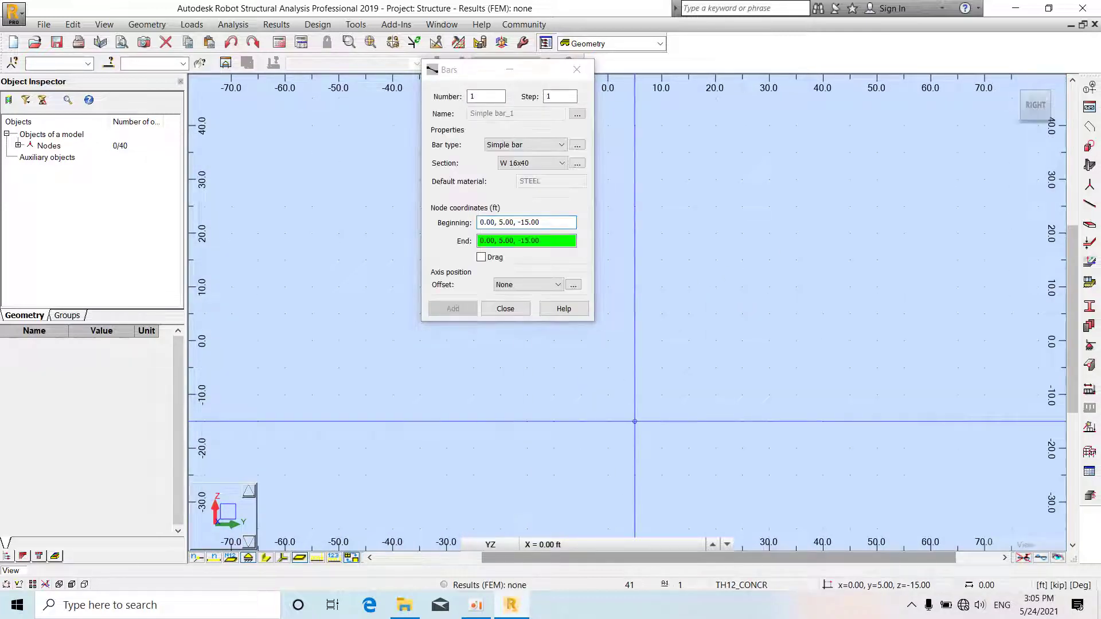
{"action": "left_click", "coordinate": [634, 206]}
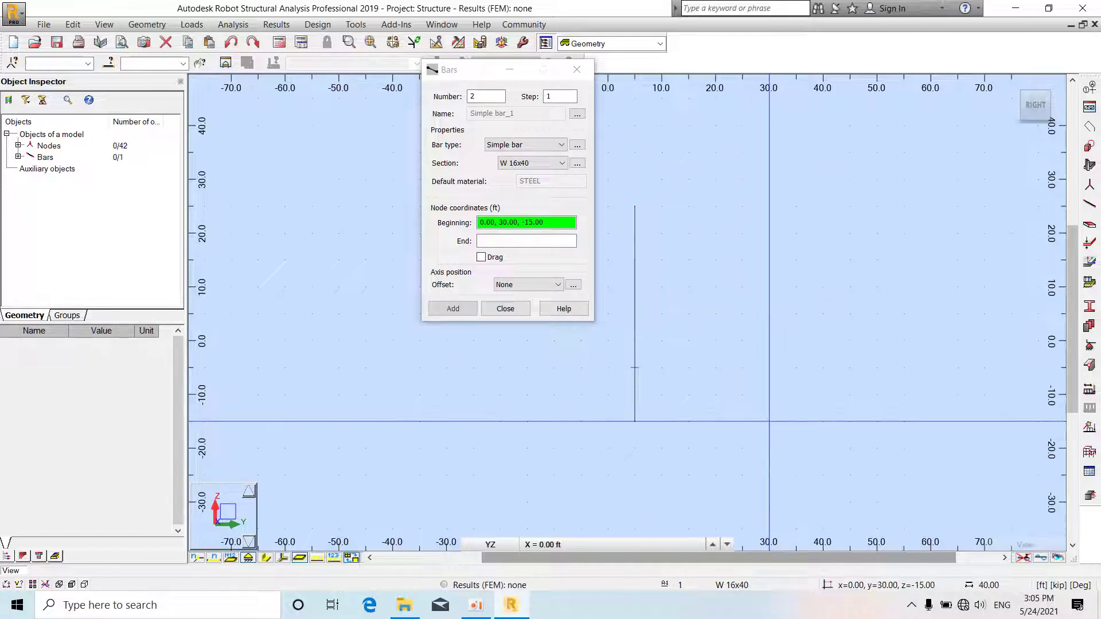
{"action": "left_click", "coordinate": [823, 421]}
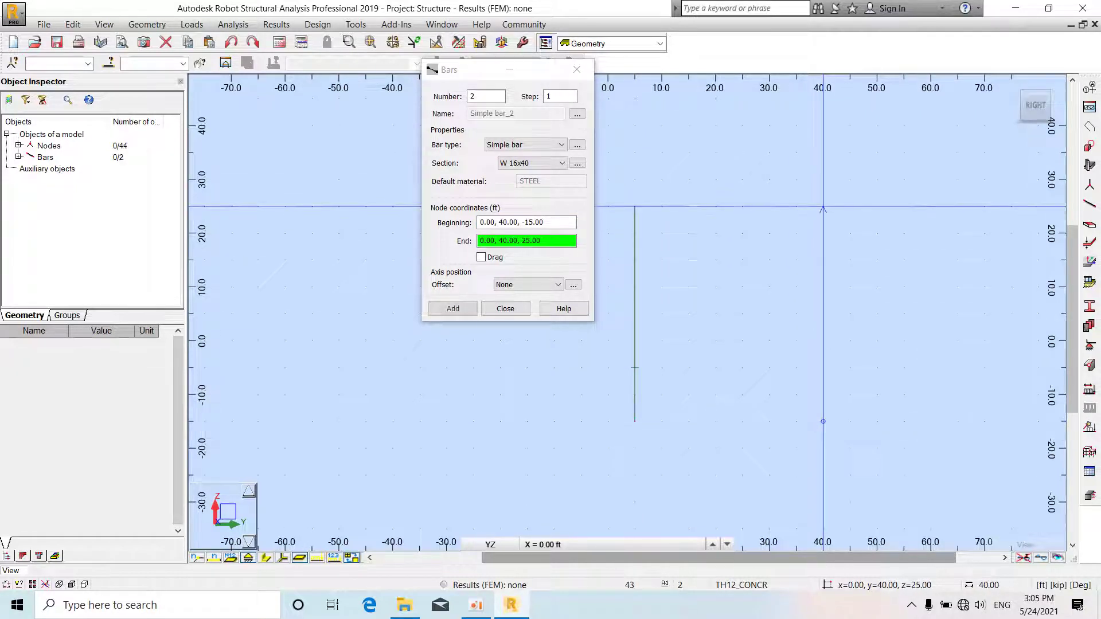
{"action": "left_click", "coordinate": [823, 207]}
- Draw two inclined W 16x40 bars from the tops of both columns to an apex at Y 25, Z 40 ft
{"action": "left_click", "coordinate": [635, 207]}
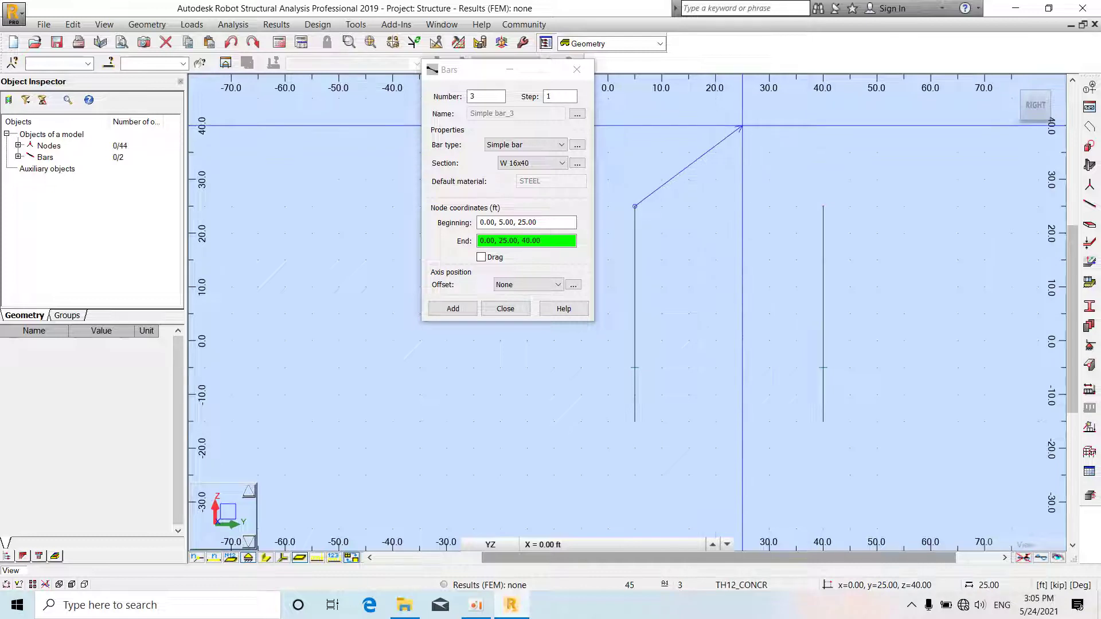
{"action": "left_click", "coordinate": [743, 125]}
{"action": "left_click", "coordinate": [823, 206]}
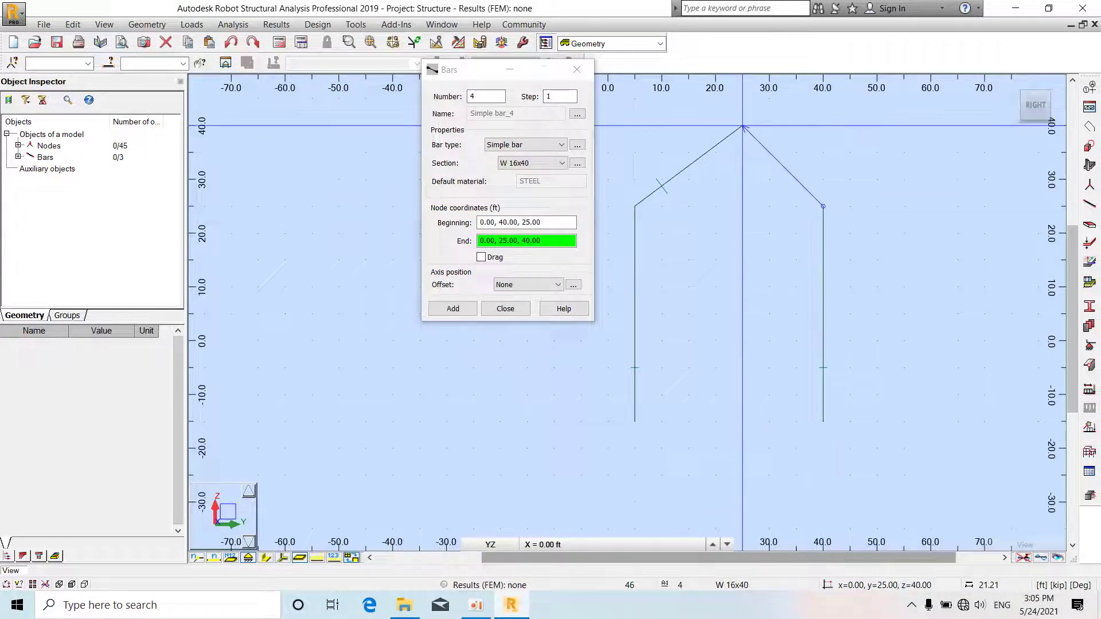
{"action": "left_click", "coordinate": [743, 125]}
{"action": "left_click", "coordinate": [505, 310]}
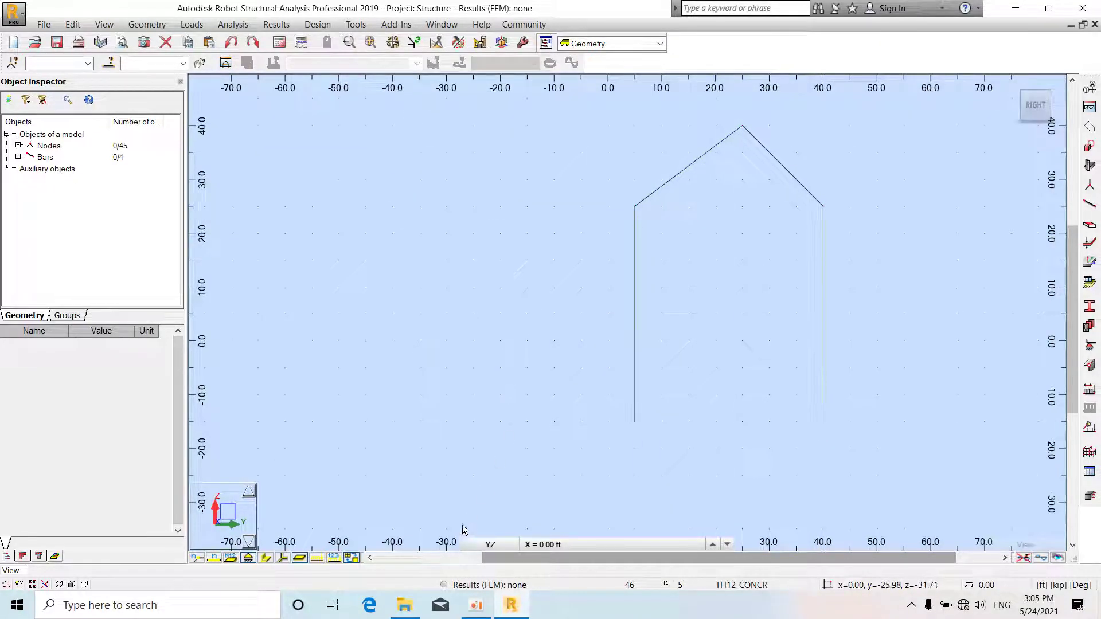
- Switch the view to the XZ plane at Y = 0 and orbit it into a 3D view of the frame
{"action": "left_click", "coordinate": [490, 544]}
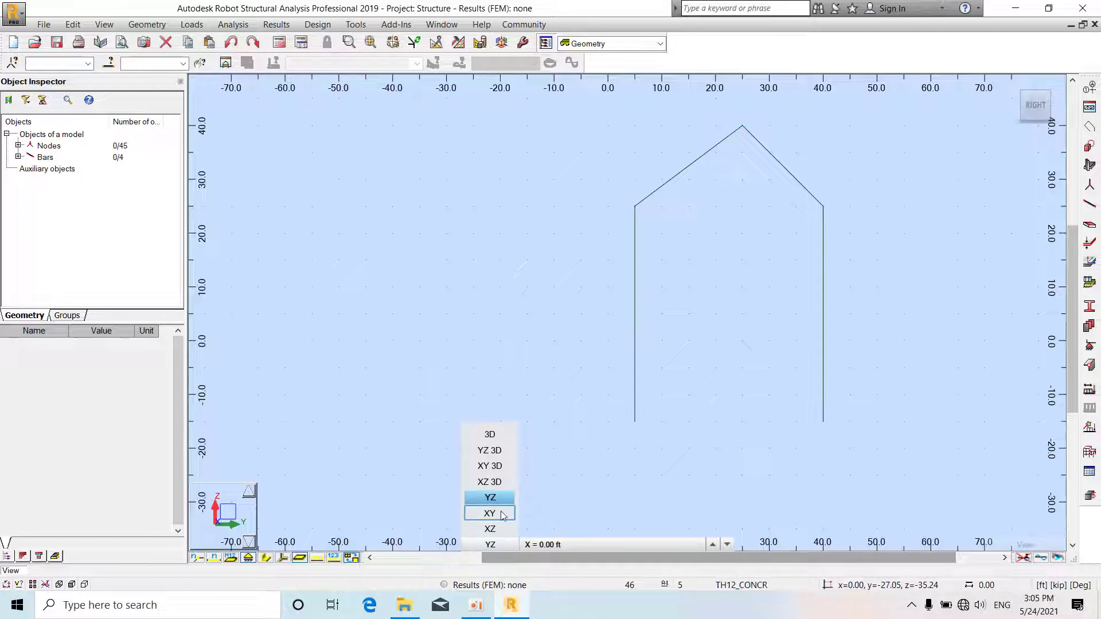
{"action": "left_click", "coordinate": [490, 529]}
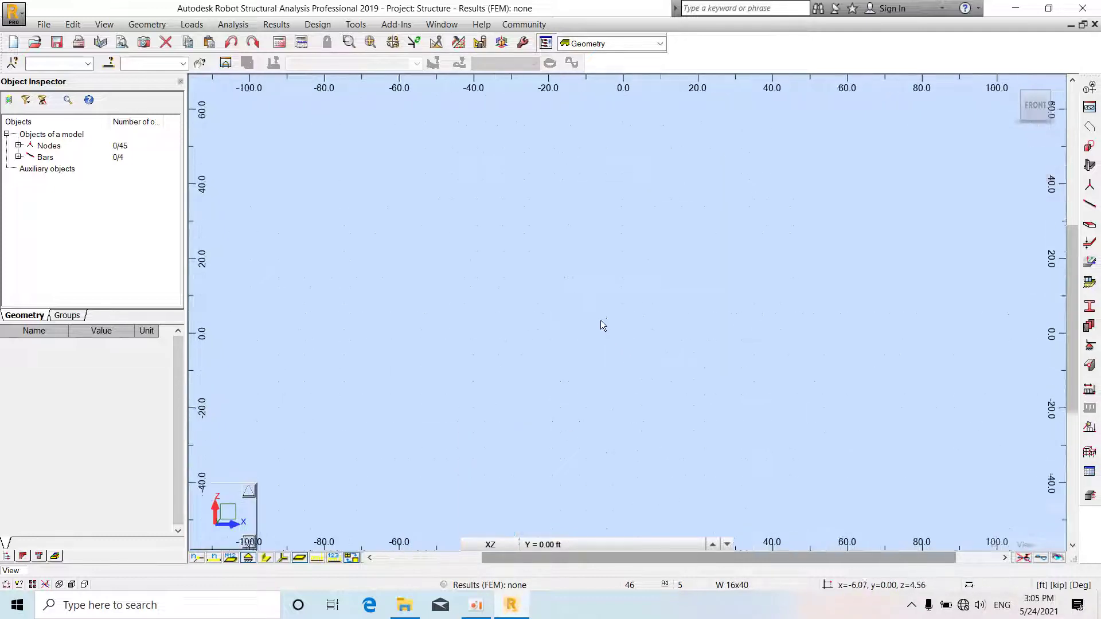
{"action": "middle_click_drag", "start_coordinate": [600, 331], "coordinate": [578, 308], "text": "shift"}
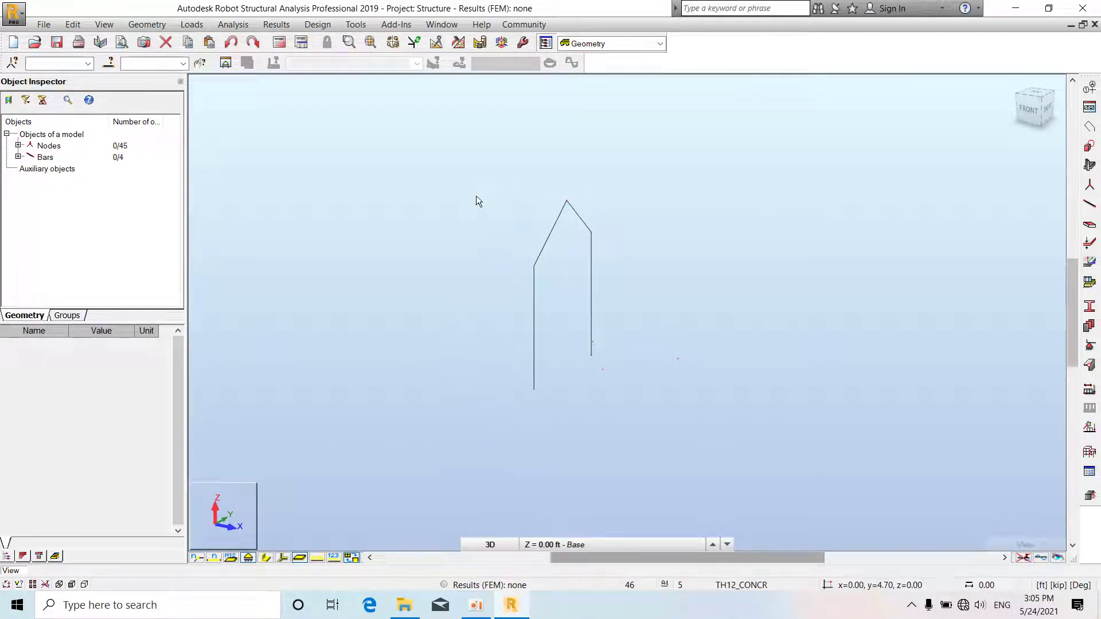
- Copy all four bars of the gabled frame once with a translation vector of 50,0,0 ft, and clear the selection
{"action": "left_click_drag", "start_coordinate": [463, 171], "coordinate": [633, 403]}
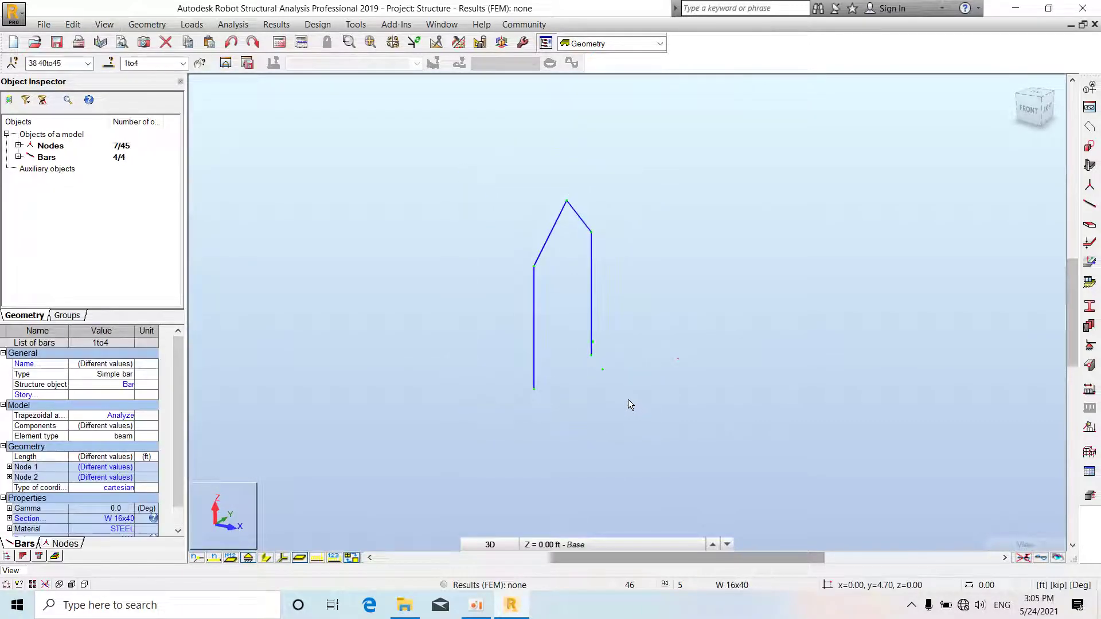
{"action": "left_click", "coordinate": [490, 545]}
{"action": "left_click", "coordinate": [75, 26]}
{"action": "mouse_move", "coordinate": [163, 206]}
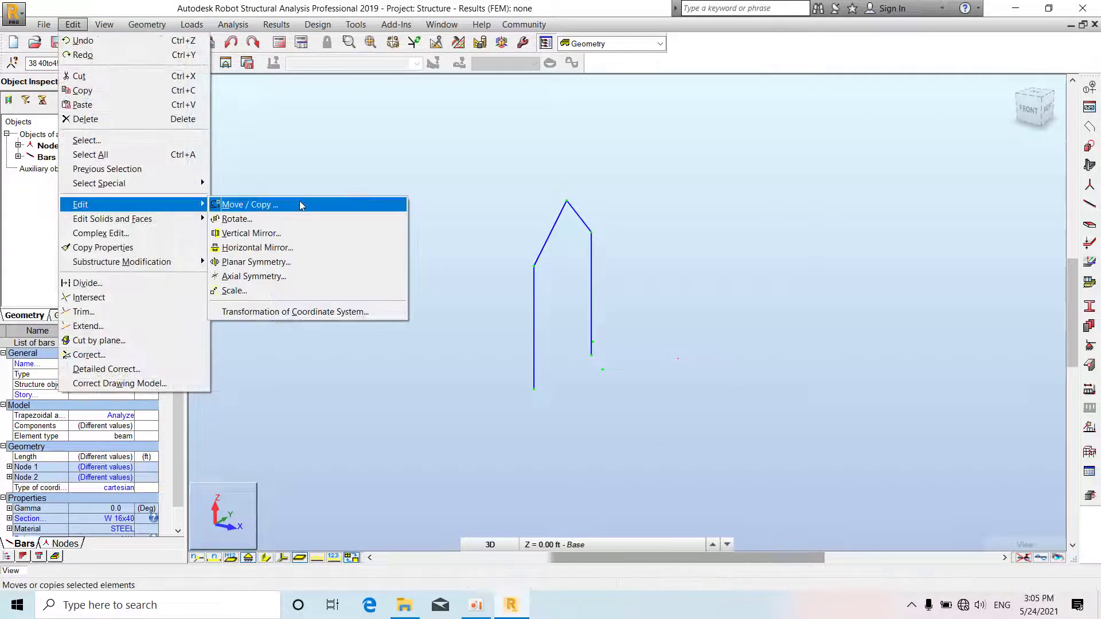
{"action": "left_click", "coordinate": [301, 204]}
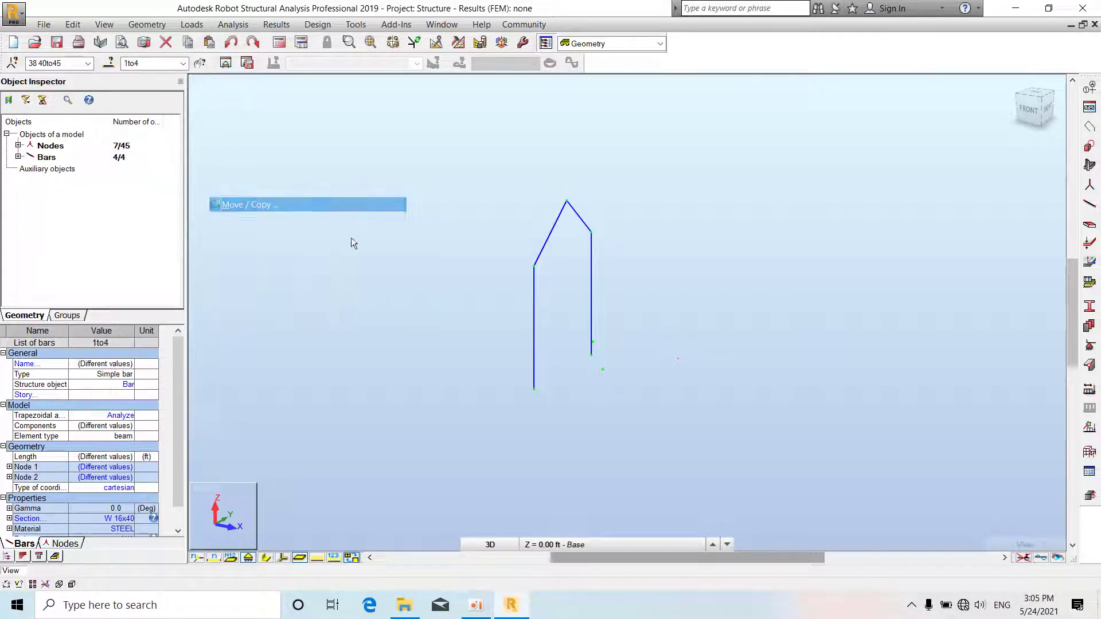
{"action": "left_click", "coordinate": [534, 390]}
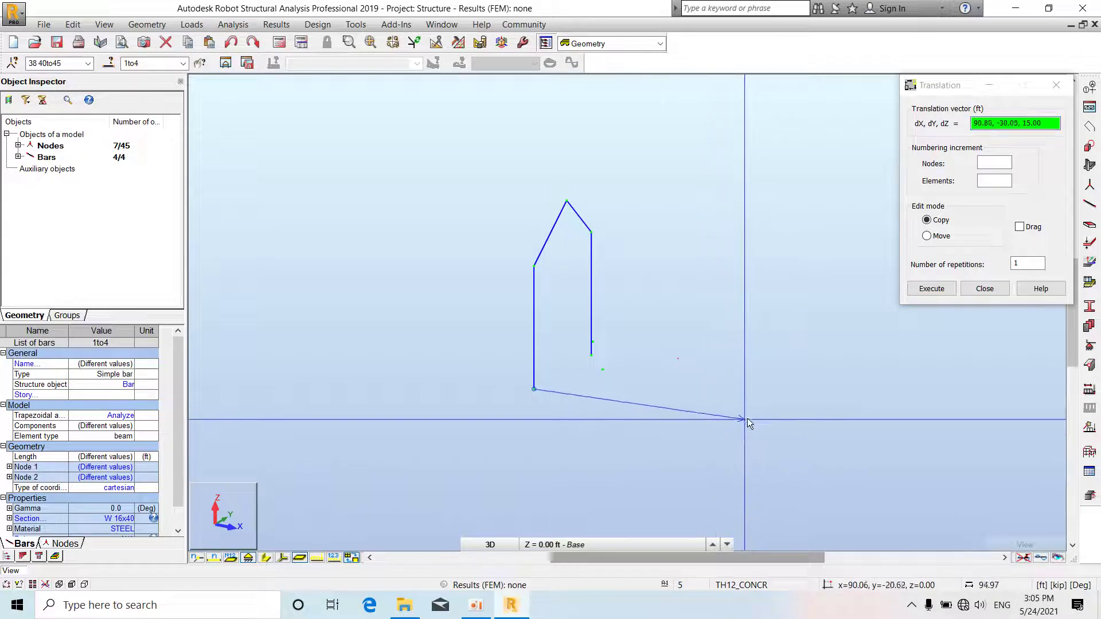
{"action": "left_click", "coordinate": [775, 395]}
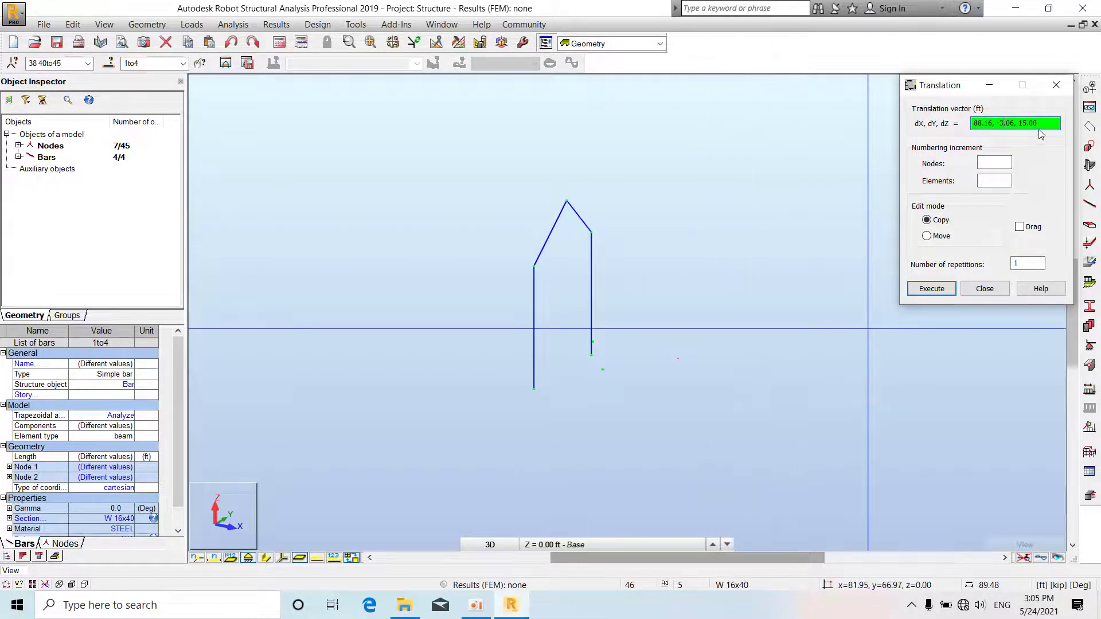
{"action": "left_click_drag", "start_coordinate": [1036, 123], "coordinate": [971, 123]}
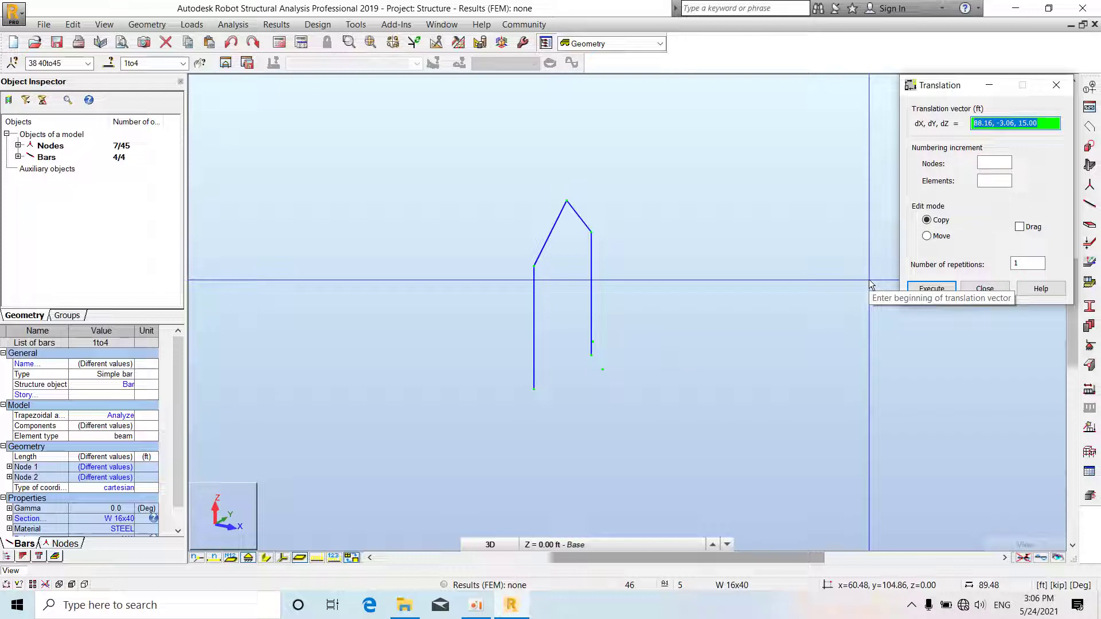
{"action": "type", "text": "50,0,0"}
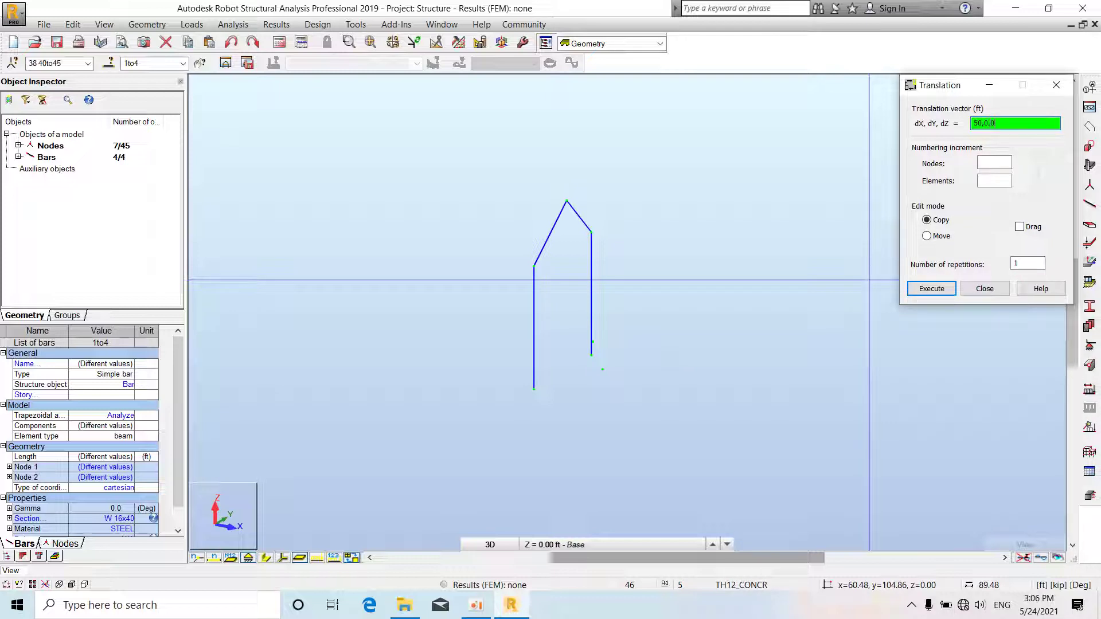
{"action": "left_click", "coordinate": [925, 289]}
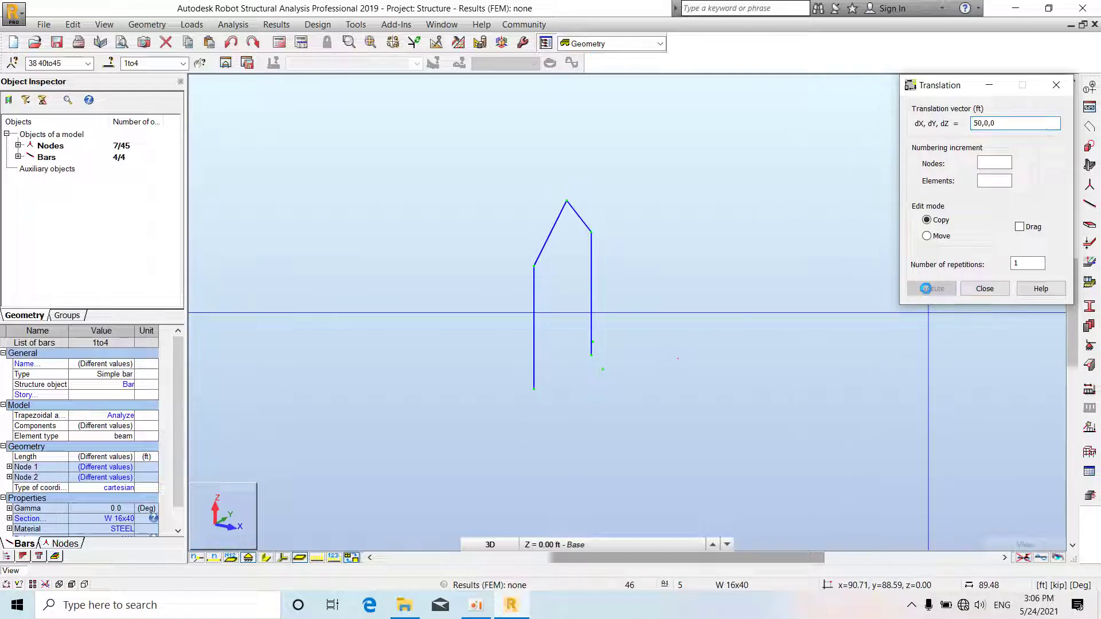
{"action": "left_click", "coordinate": [985, 289]}
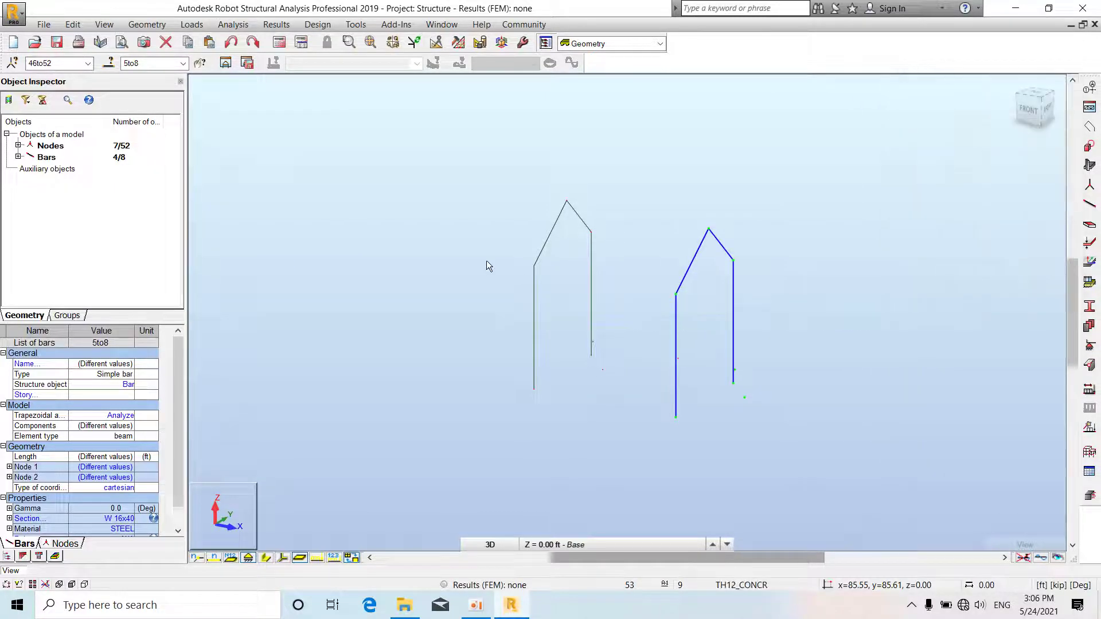
{"action": "left_click", "coordinate": [478, 218]}
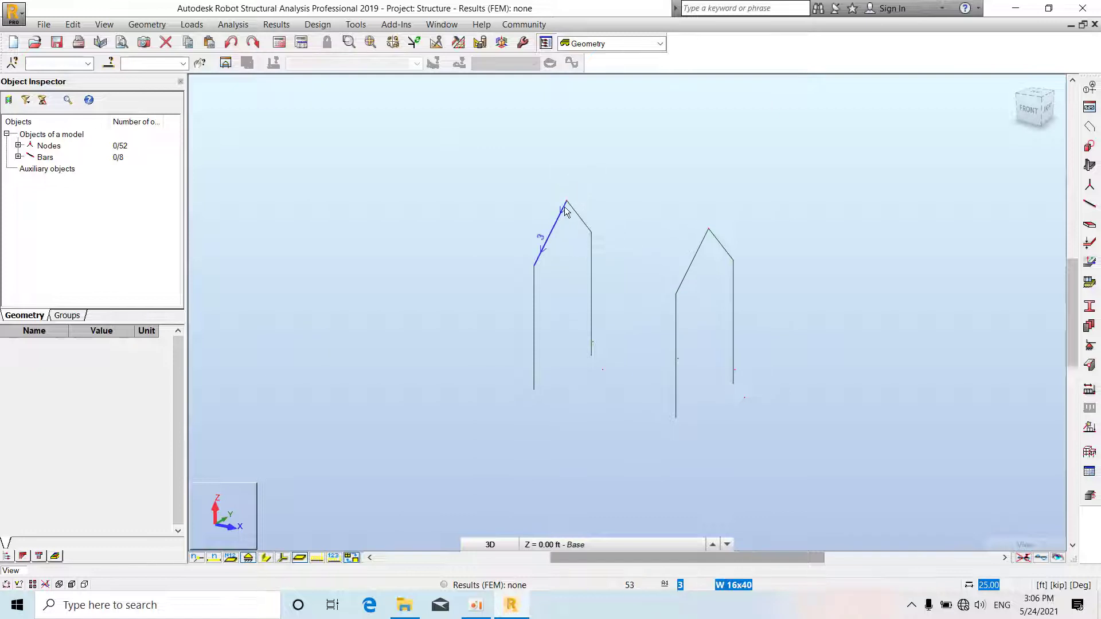
- Define Local system 1 by three points: the first frame's eave at 0, 5, 25 ft, the copied frame's matching eave, and its adjoining rafter
{"action": "left_click", "coordinate": [104, 24]}
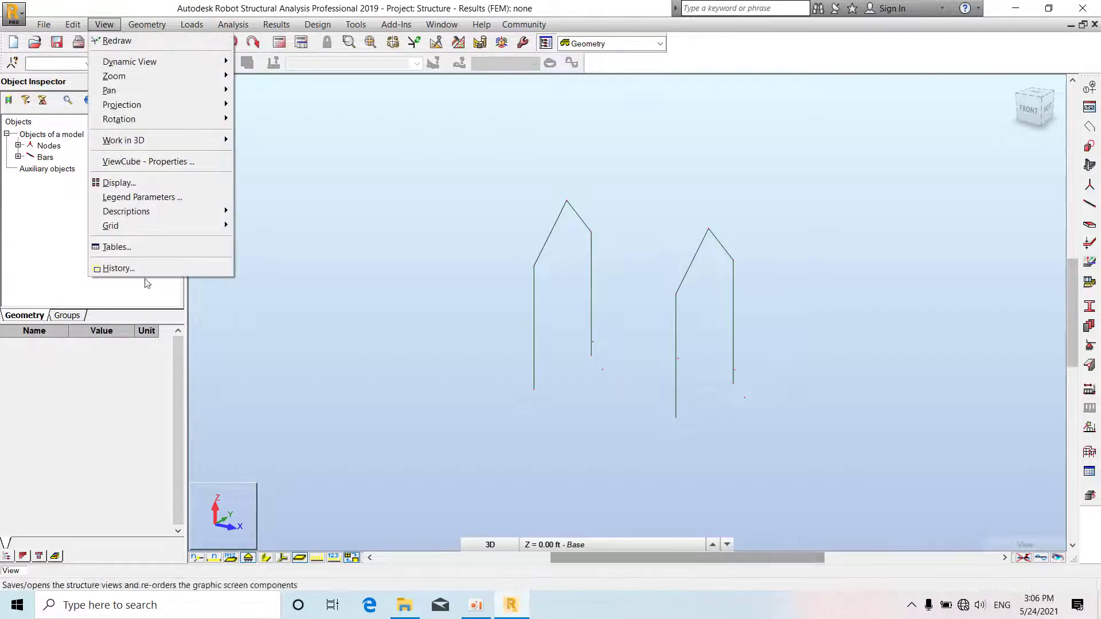
{"action": "mouse_move", "coordinate": [172, 141]}
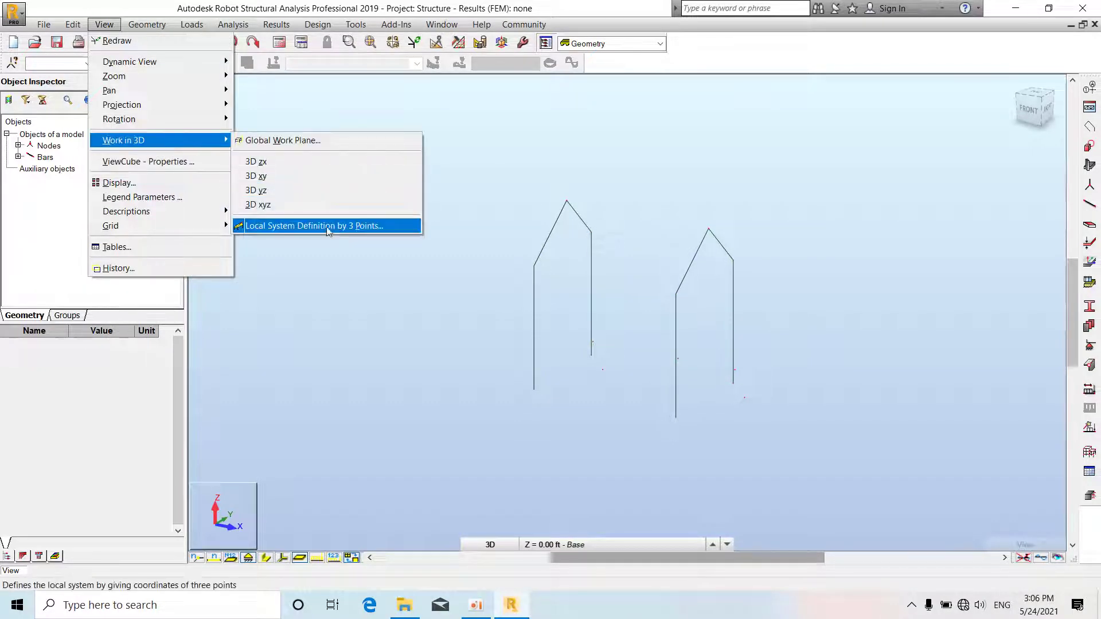
{"action": "left_click", "coordinate": [321, 226]}
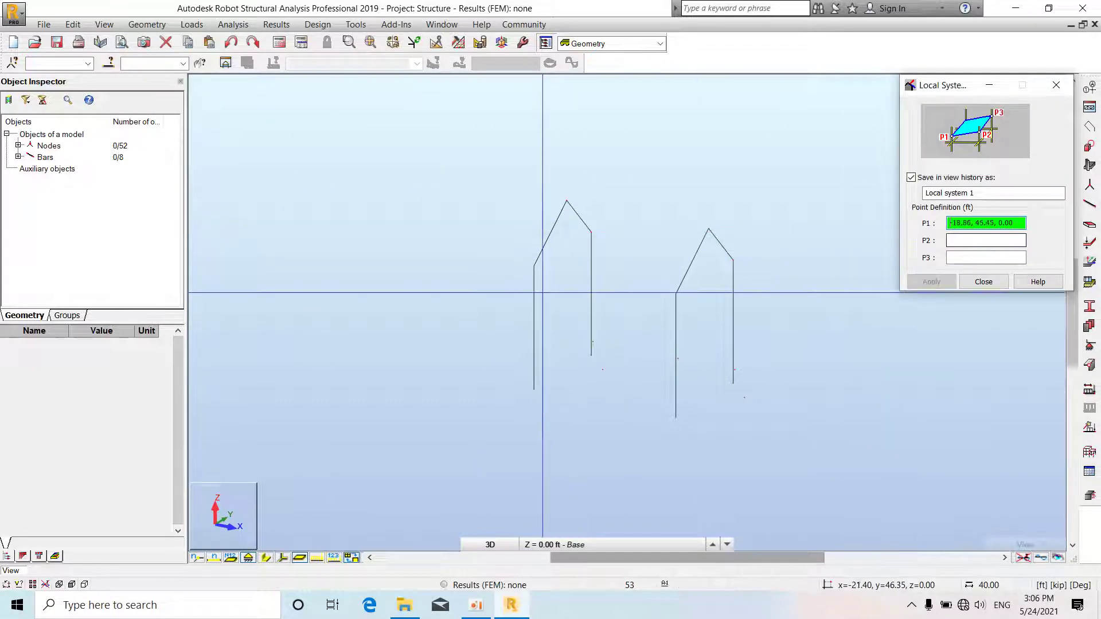
{"action": "left_click", "coordinate": [534, 266]}
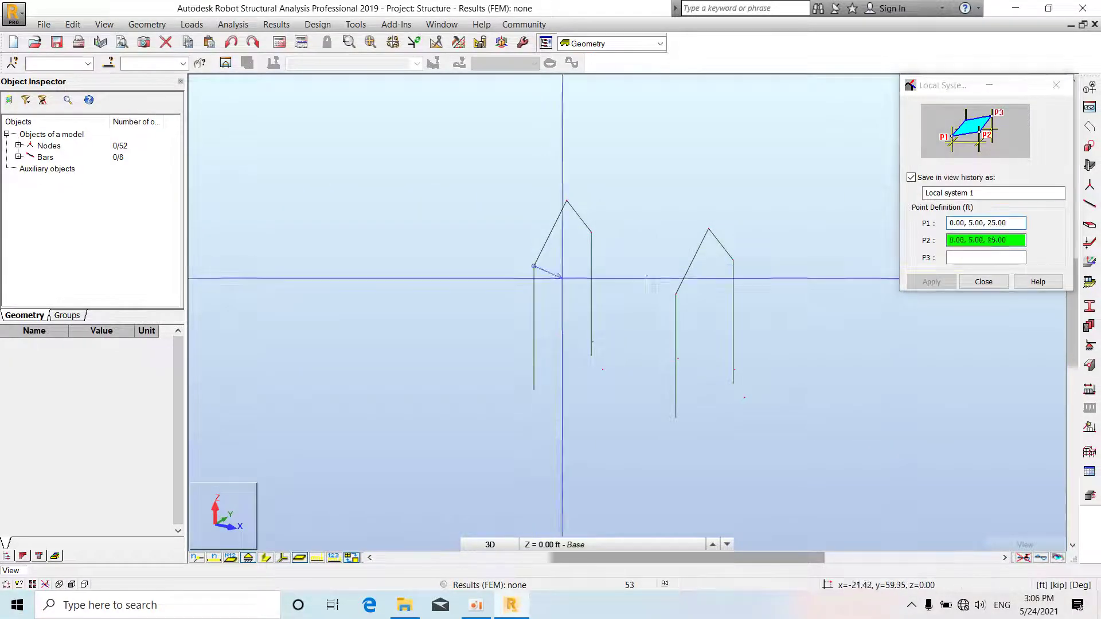
{"action": "left_click", "coordinate": [675, 293]}
{"action": "left_click", "coordinate": [693, 262]}
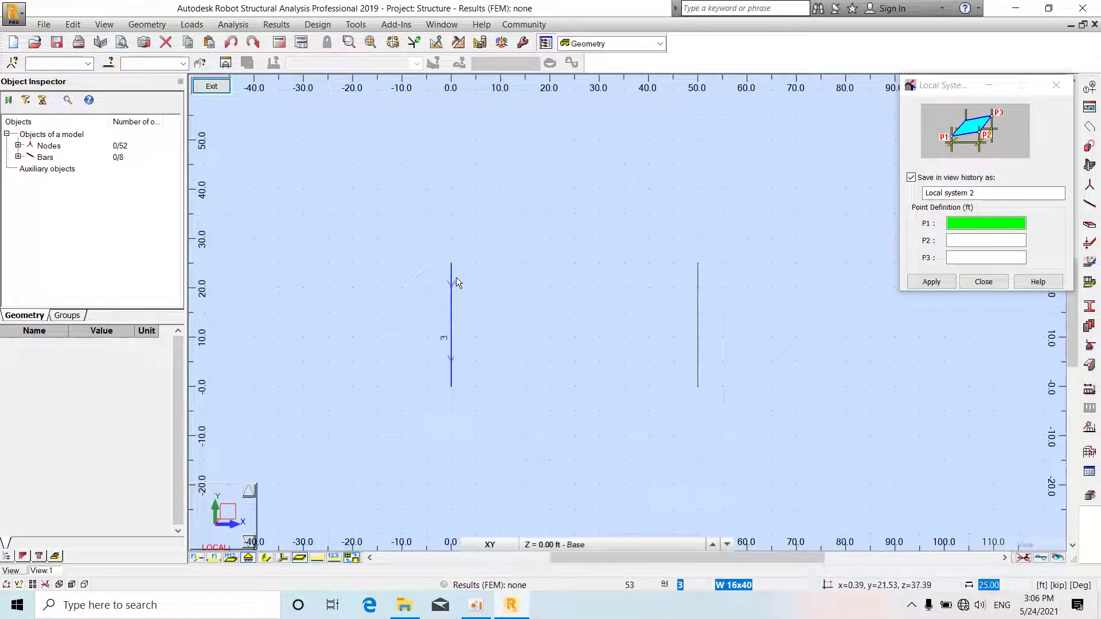
- Set the local system view to the XY plane and to 3D, and close the local system definition
{"action": "left_click", "coordinate": [233, 513]}
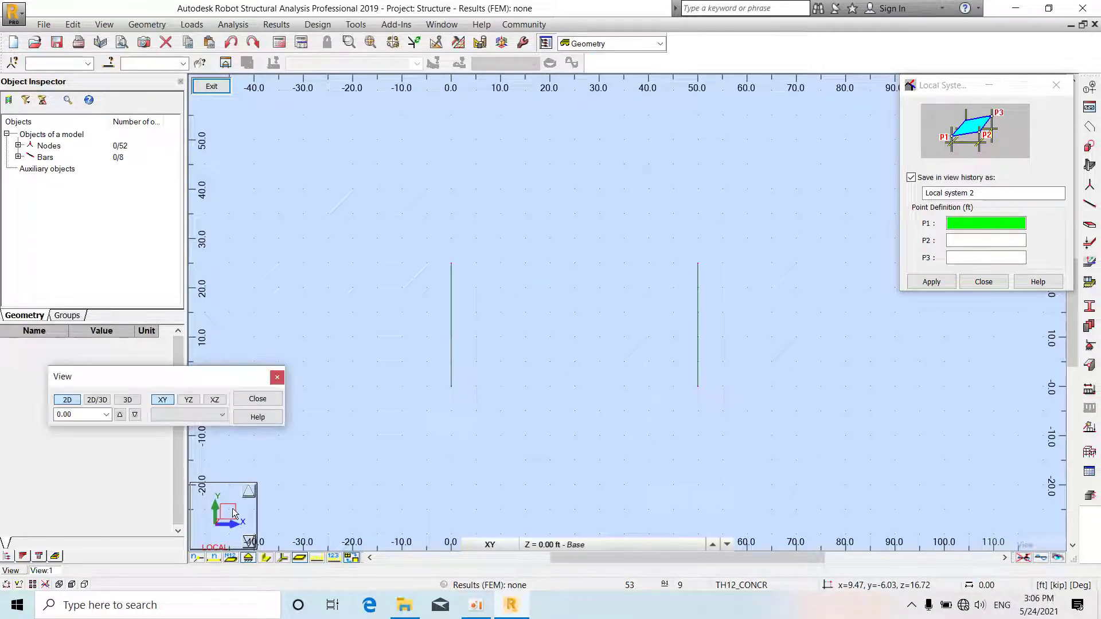
{"action": "left_click", "coordinate": [163, 400]}
{"action": "scroll", "coordinate": [480, 356], "scroll_direction": "down", "scroll_amount": 5}
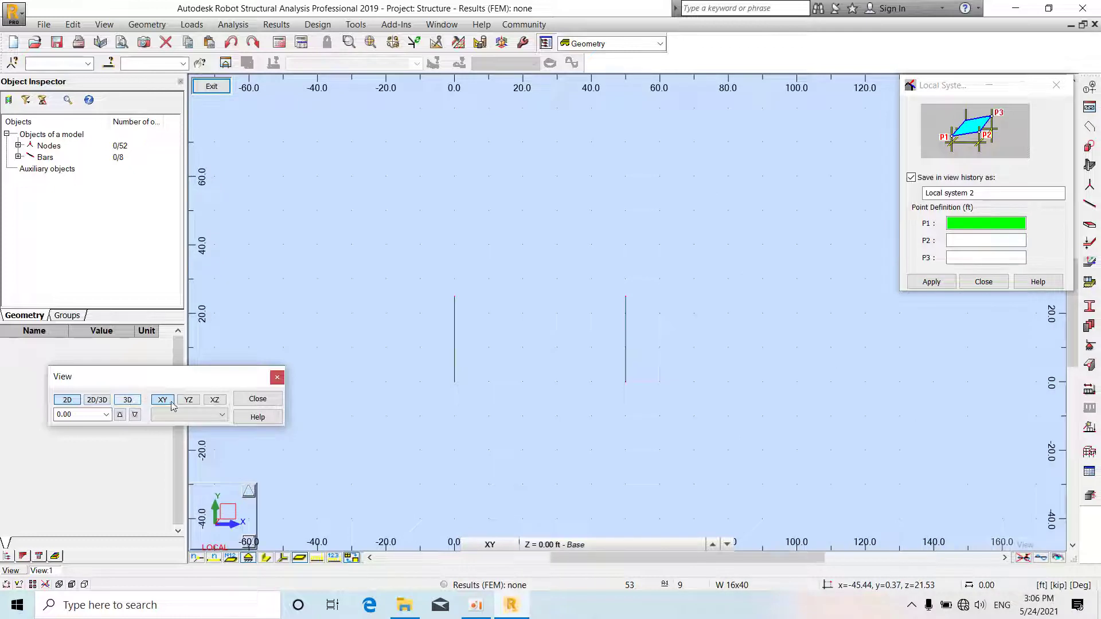
{"action": "left_click", "coordinate": [126, 402]}
{"action": "left_click", "coordinate": [278, 378]}
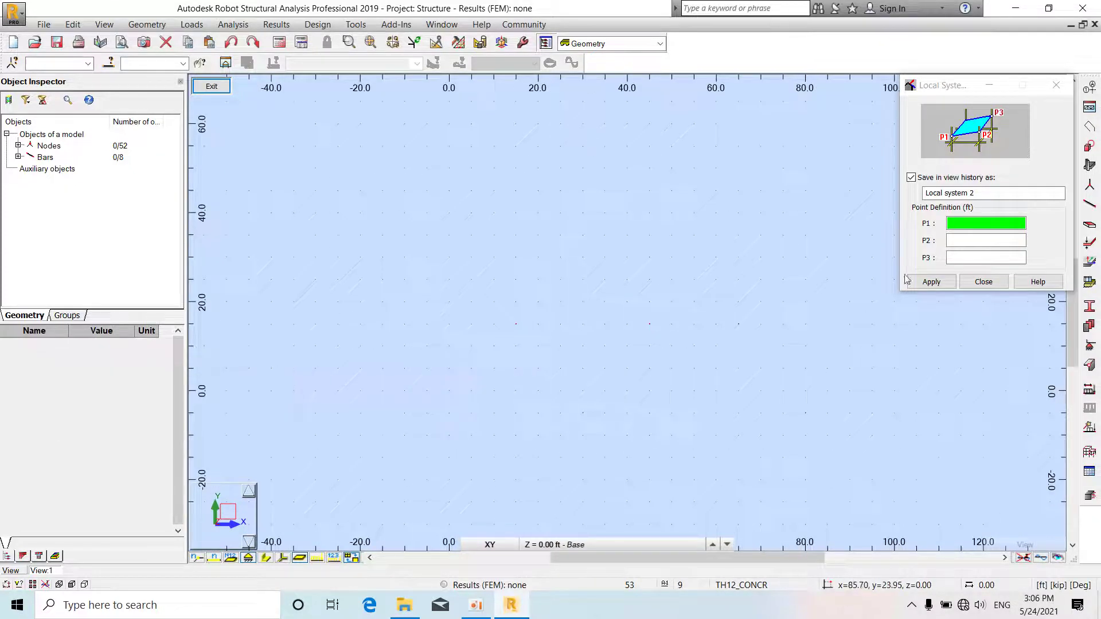
{"action": "left_click", "coordinate": [984, 282]}
- Restore the default 3D view showing both gabled frames
{"action": "scroll", "coordinate": [650, 354], "scroll_direction": "down", "scroll_amount": 3}
{"action": "scroll", "coordinate": [496, 424], "scroll_direction": "down", "scroll_amount": 3}
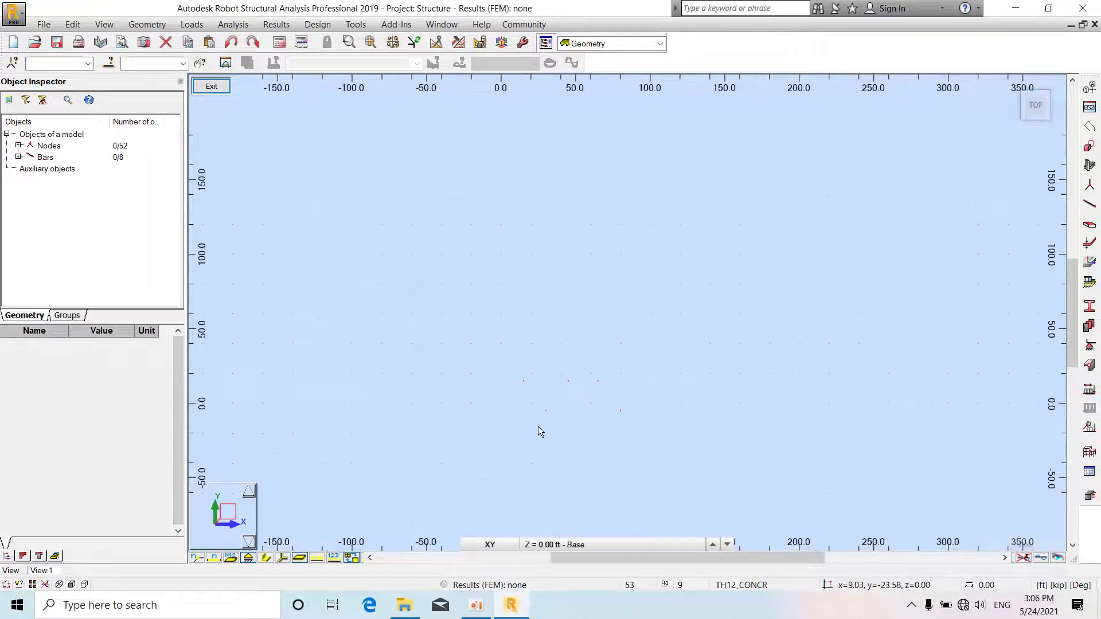
{"action": "left_click", "coordinate": [1014, 86]}
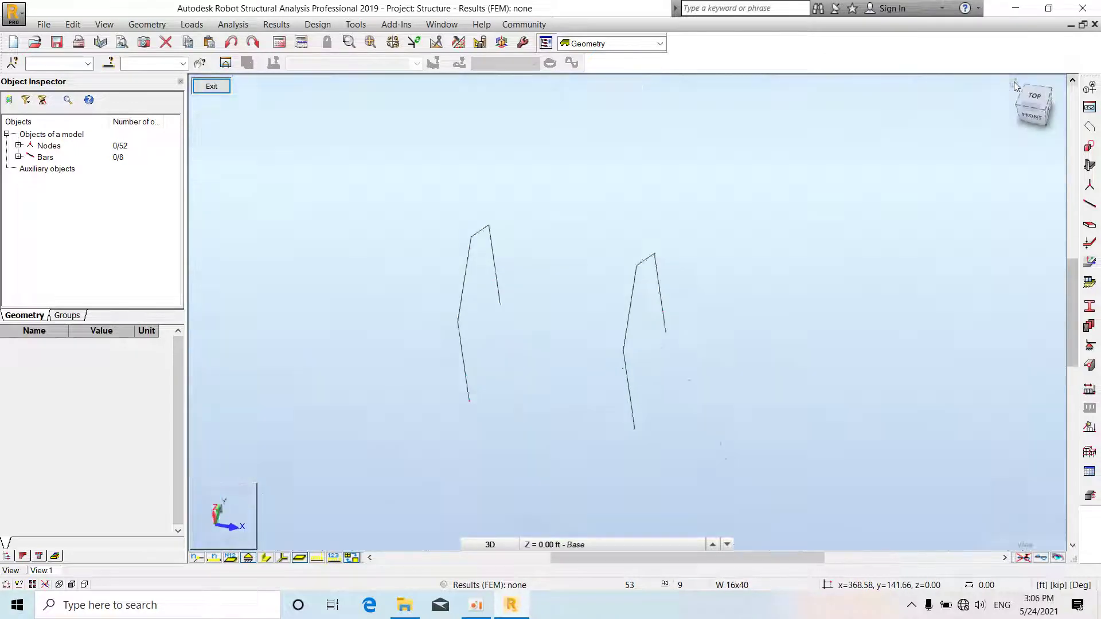
{"action": "left_click", "coordinate": [505, 543]}
{"action": "left_click", "coordinate": [507, 538]}
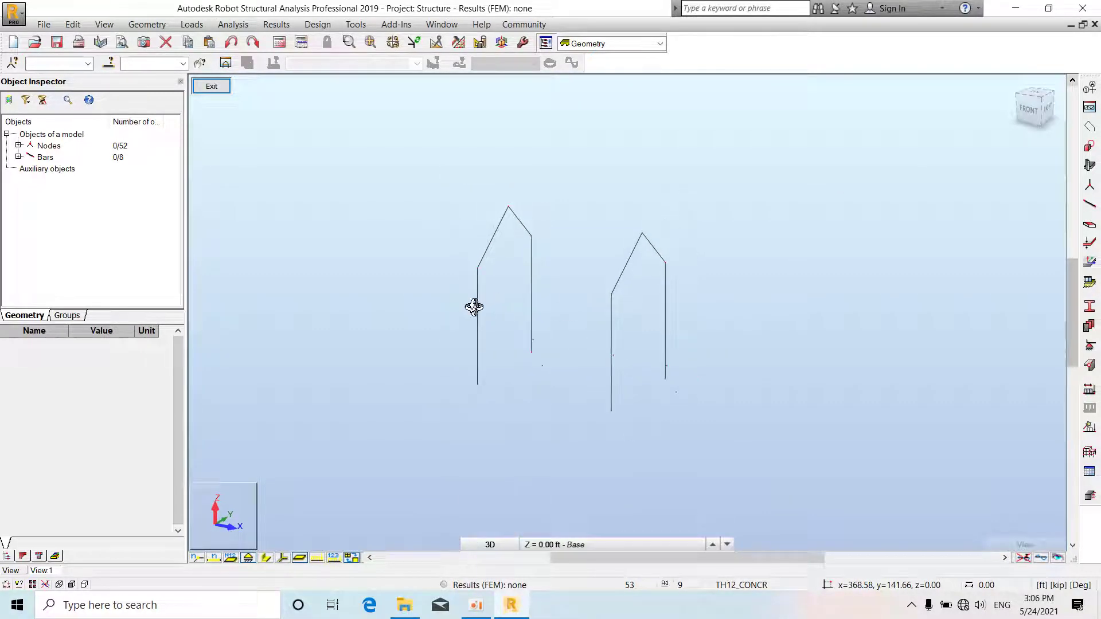
- Turn on the Section - shape display attribute from the Favorites category and apply it to show the bar profiles
{"action": "left_click", "coordinate": [103, 24]}
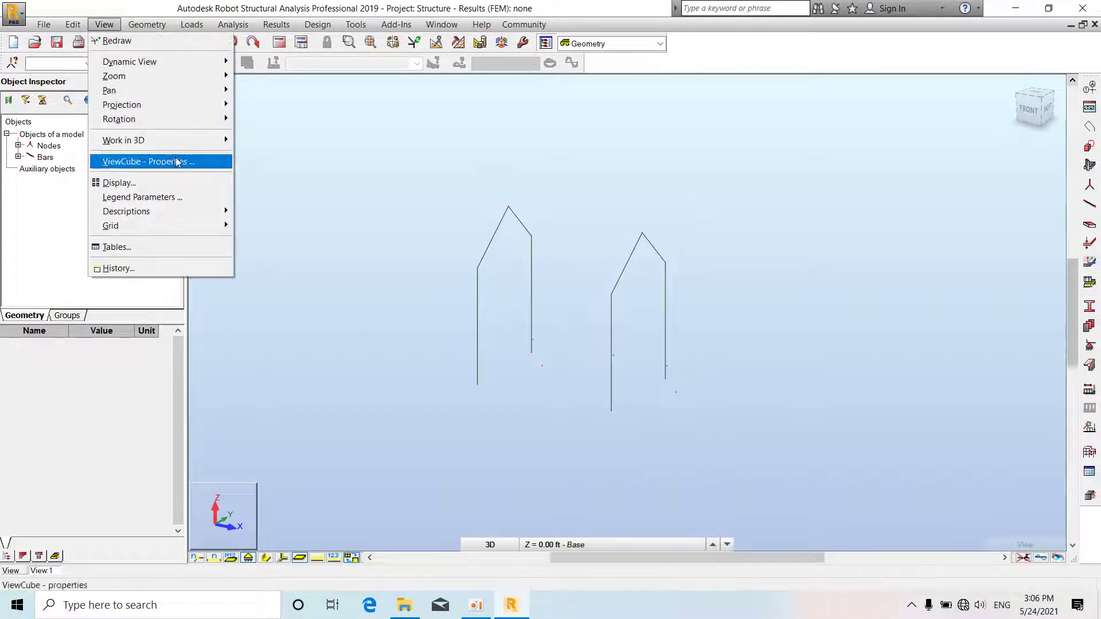
{"action": "left_click", "coordinate": [187, 186]}
{"action": "left_click_drag", "start_coordinate": [278, 115], "coordinate": [263, 114]}
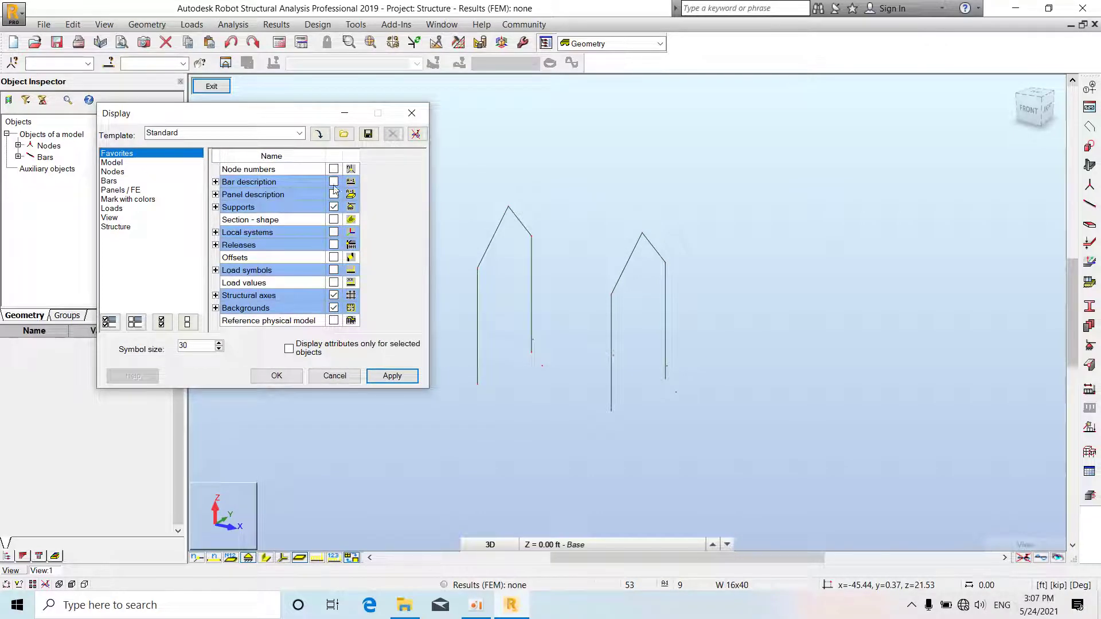
{"action": "left_click", "coordinate": [146, 163]}
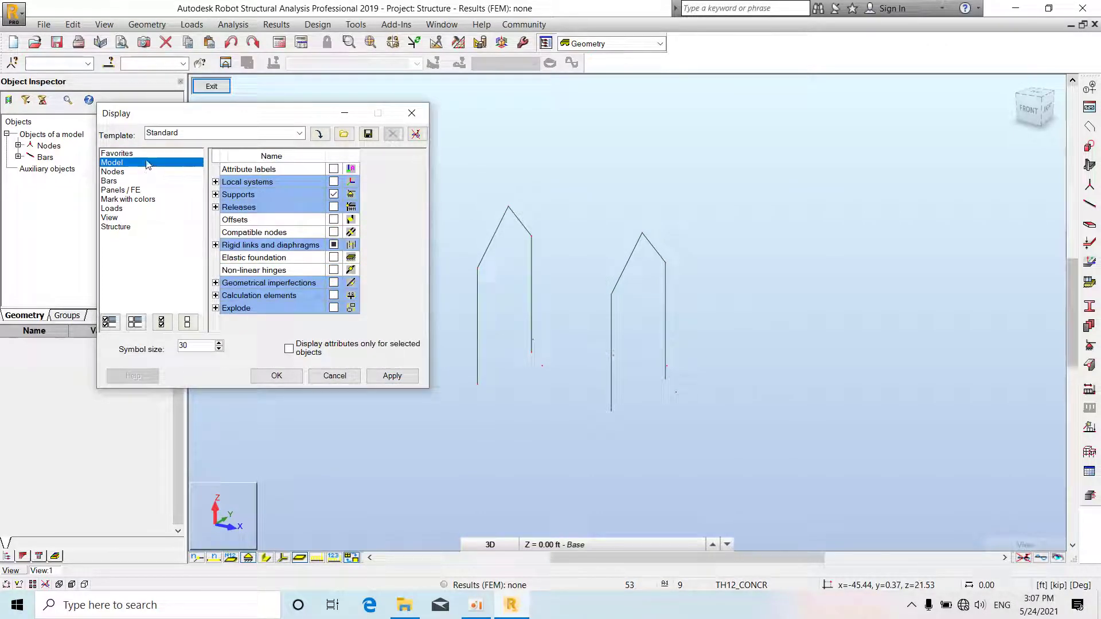
{"action": "left_click", "coordinate": [147, 153]}
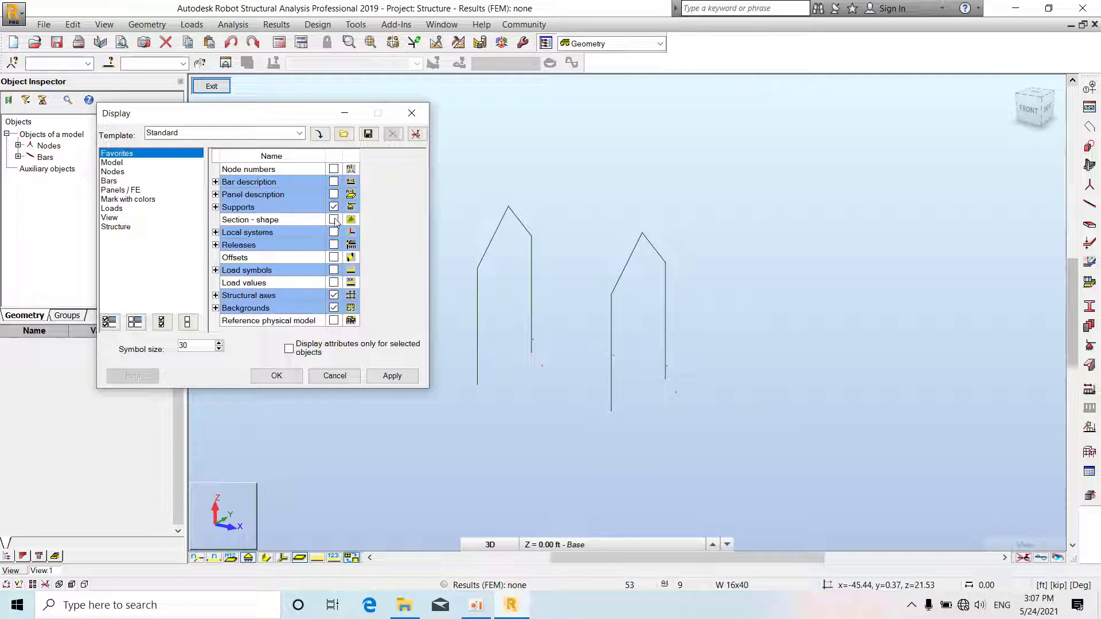
{"action": "scroll", "coordinate": [613, 281], "scroll_direction": "down", "scroll_amount": 2}
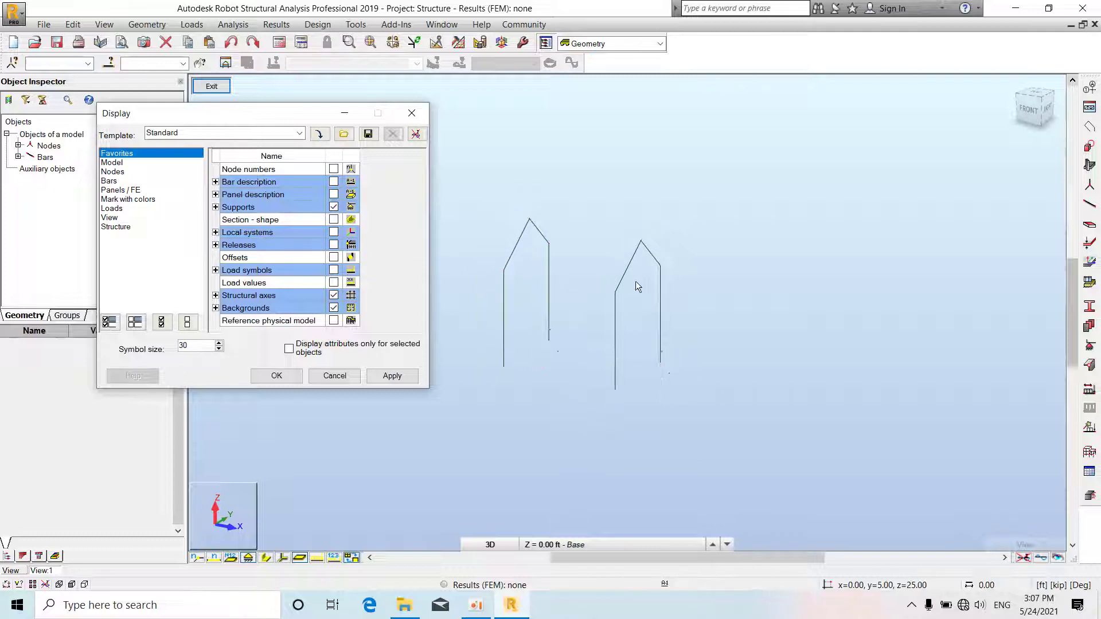
{"action": "left_click", "coordinate": [334, 219]}
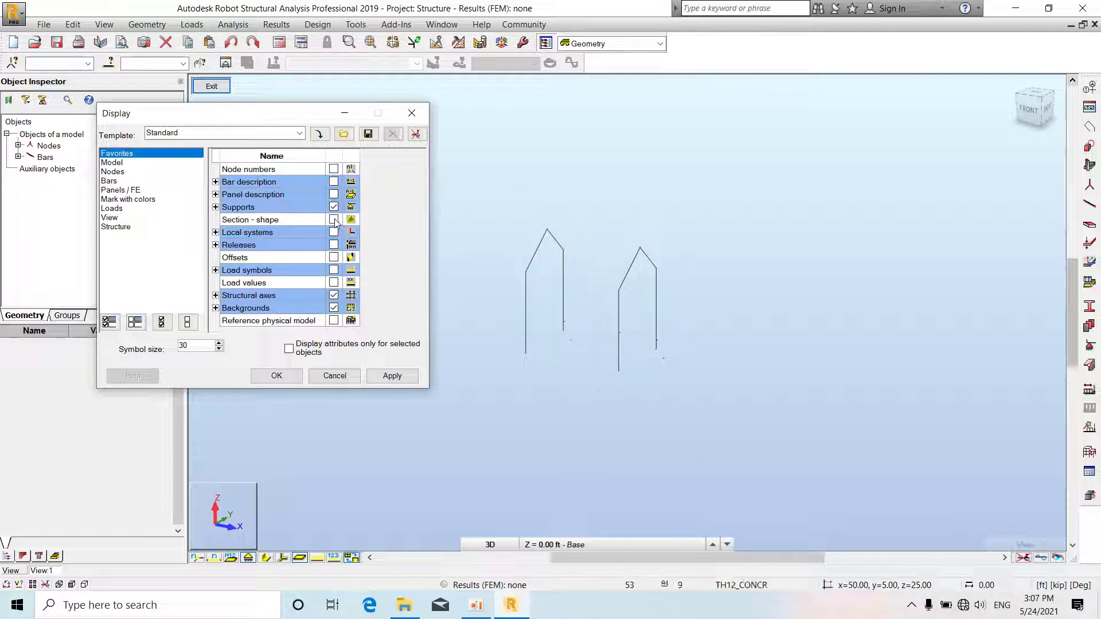
{"action": "left_click", "coordinate": [392, 376]}
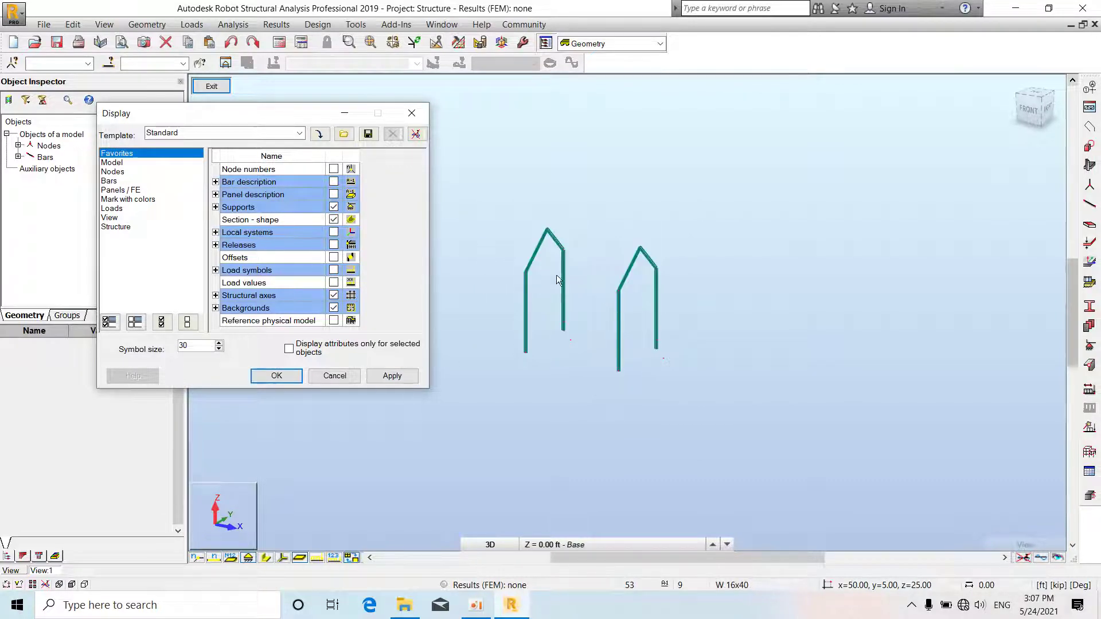
{"action": "scroll", "coordinate": [533, 269], "scroll_direction": "up", "scroll_amount": 2}
{"action": "scroll", "coordinate": [526, 266], "scroll_direction": "up", "scroll_amount": 1}
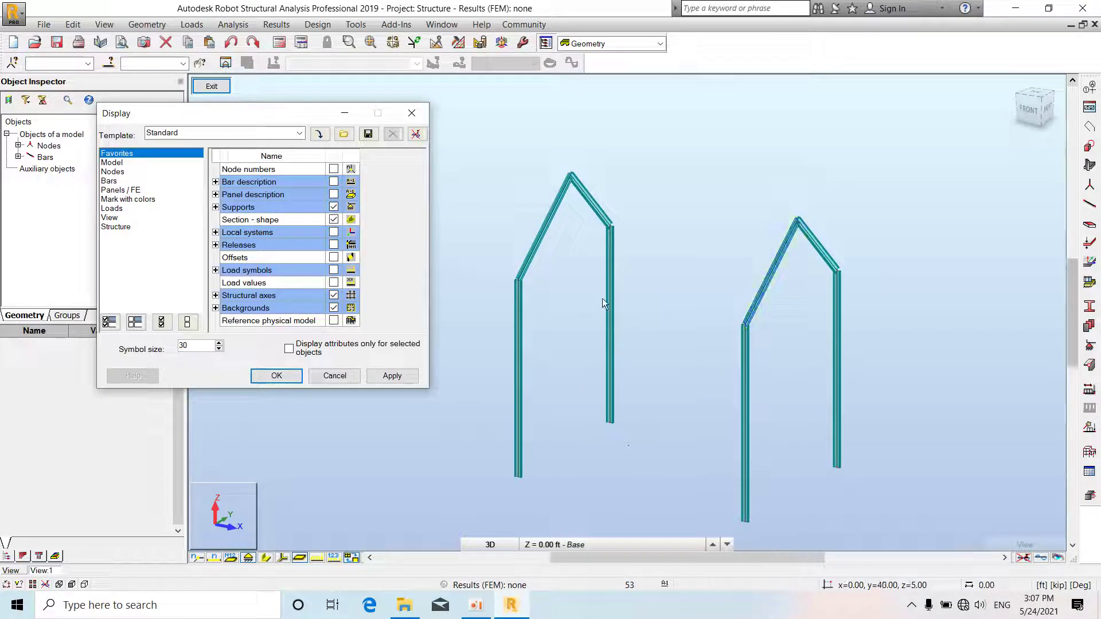
{"action": "scroll", "coordinate": [573, 260], "scroll_direction": "down", "scroll_amount": 1}
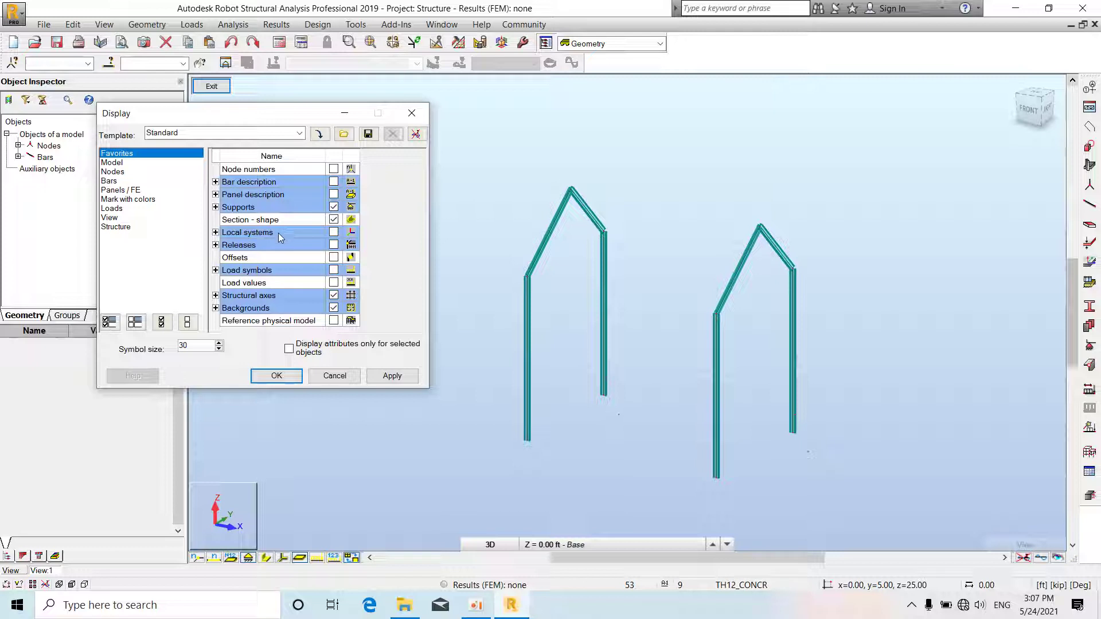
- Compare the display attributes offered in the Model and Favorites categories
{"action": "left_click", "coordinate": [131, 163]}
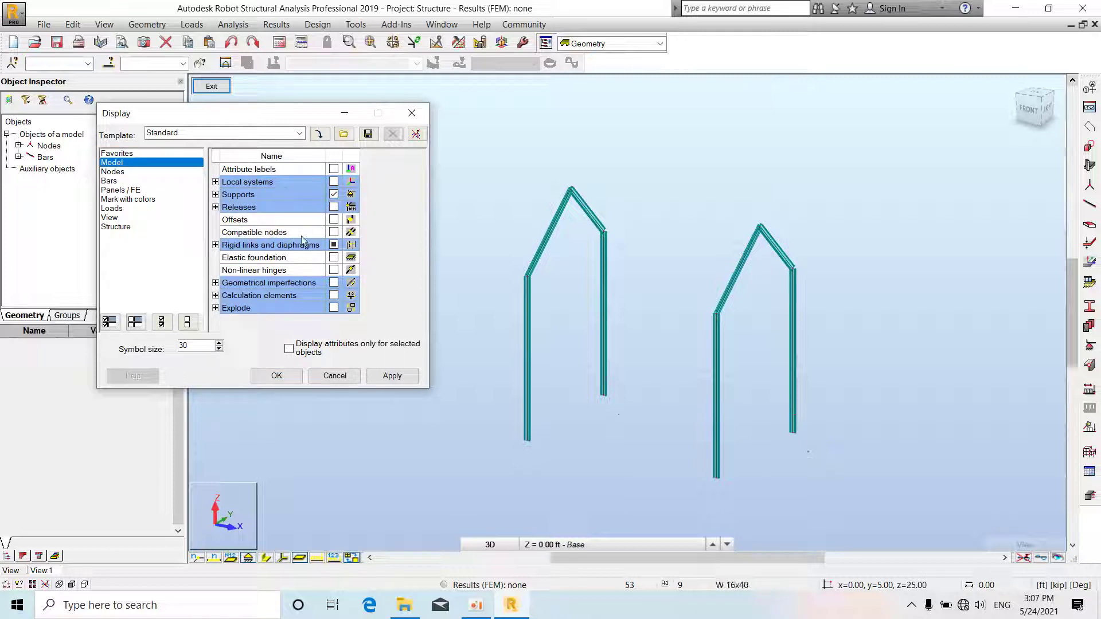
{"action": "left_click", "coordinate": [123, 154]}
{"action": "left_click", "coordinate": [125, 163]}
{"action": "left_click", "coordinate": [136, 154]}
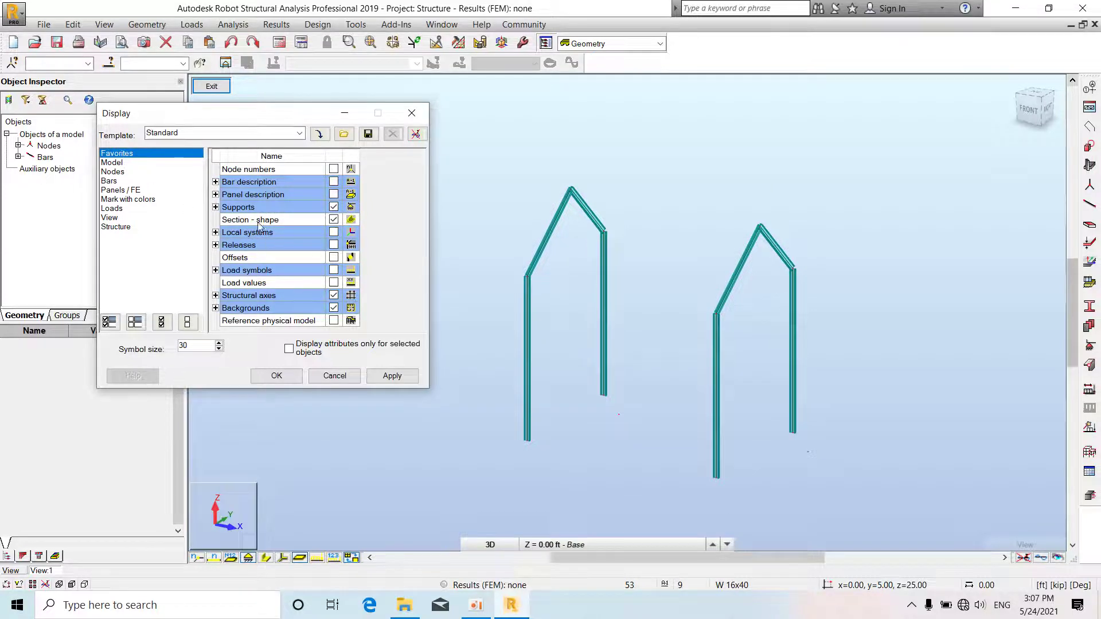
- Review the display attributes offered in the Model, Favorites and Nodes categories
{"action": "left_click", "coordinate": [141, 163]}
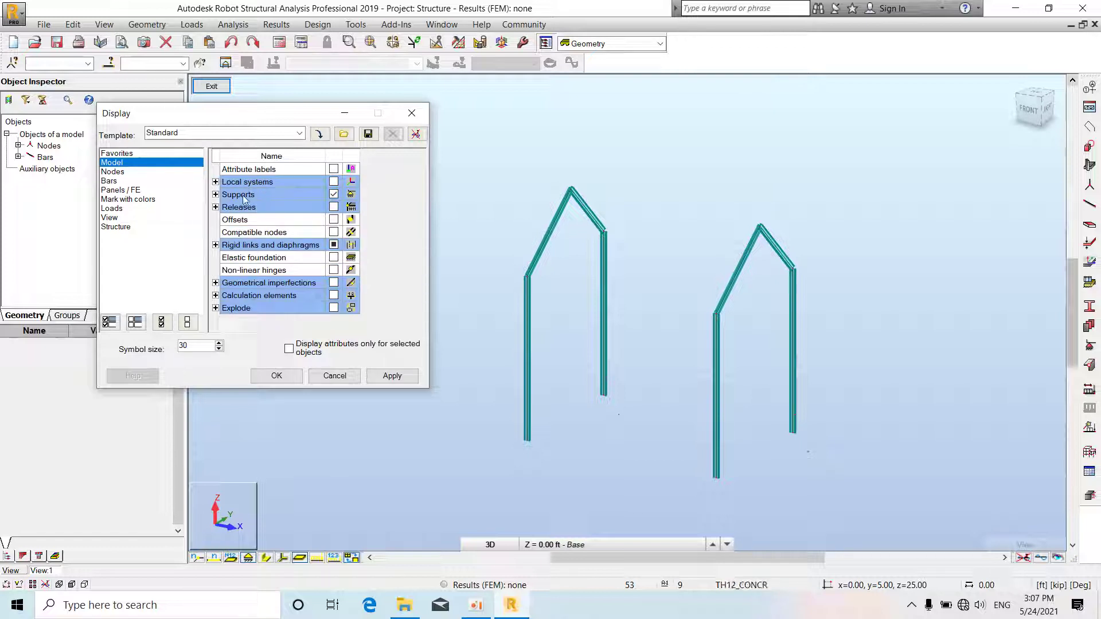
{"action": "left_click", "coordinate": [138, 154]}
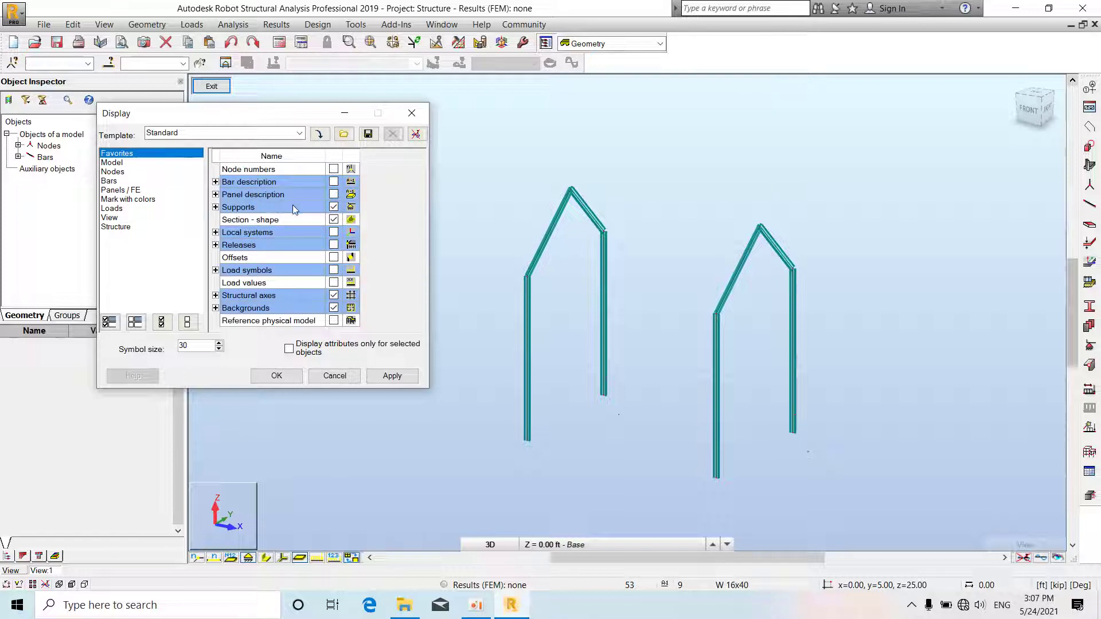
{"action": "left_click", "coordinate": [126, 164]}
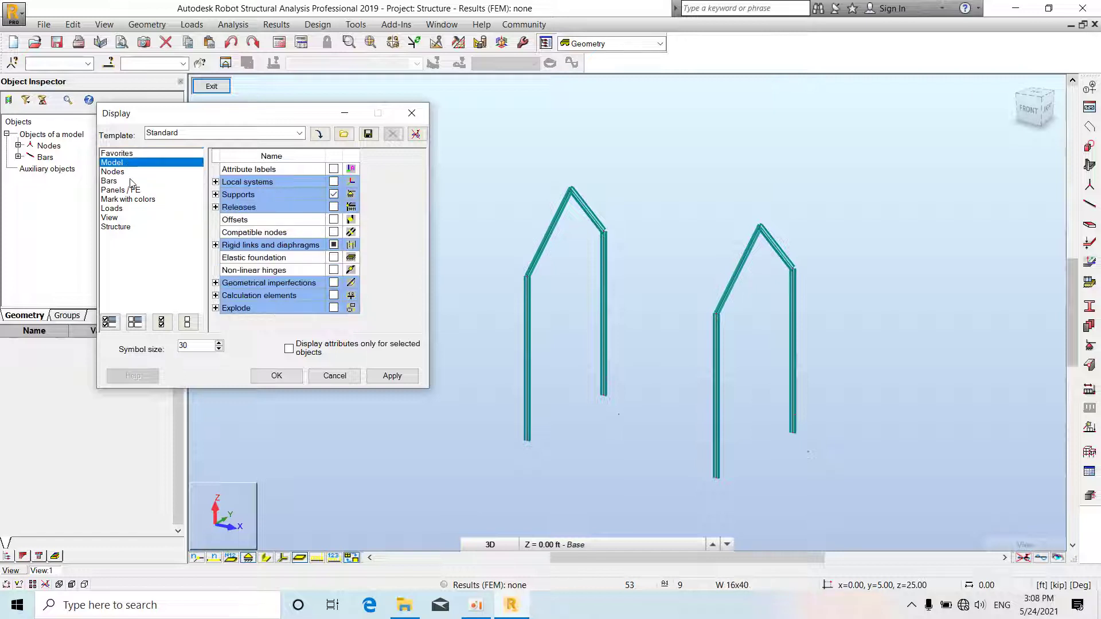
{"action": "left_click", "coordinate": [133, 173]}
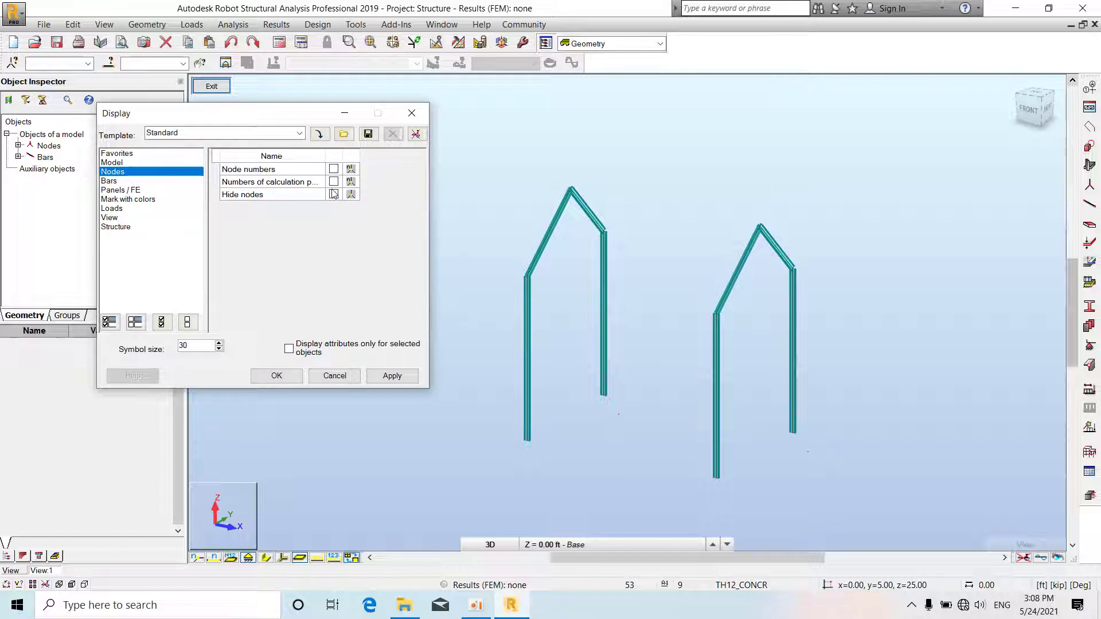
- Turn on the Sections - legend by colors attribute in the Bars category and apply it to the frames
{"action": "left_click", "coordinate": [140, 182]}
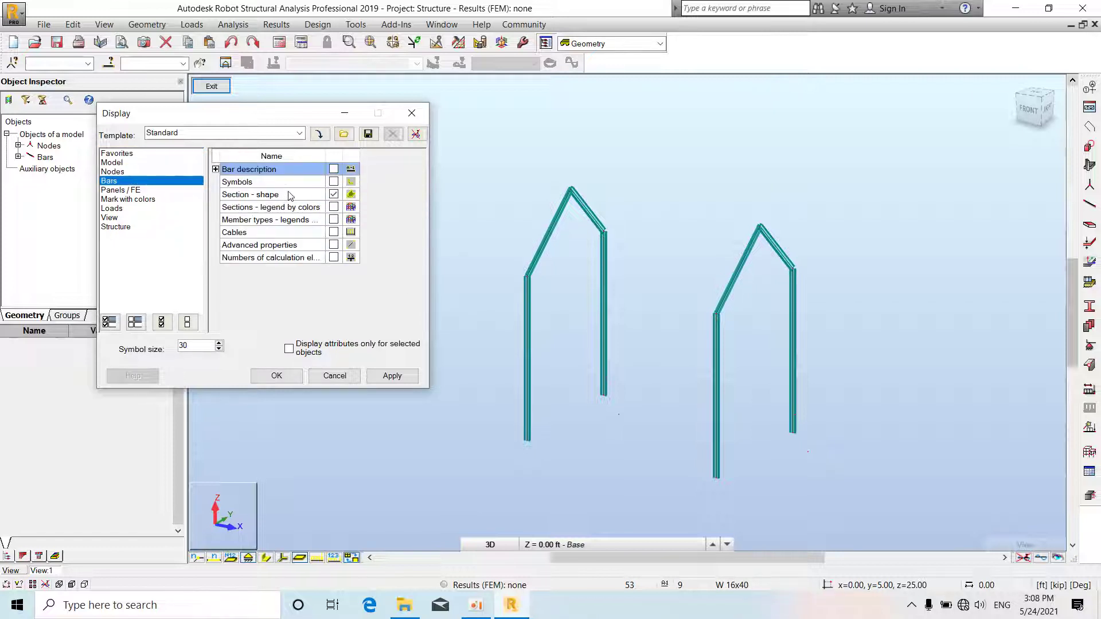
{"action": "left_click", "coordinate": [334, 208]}
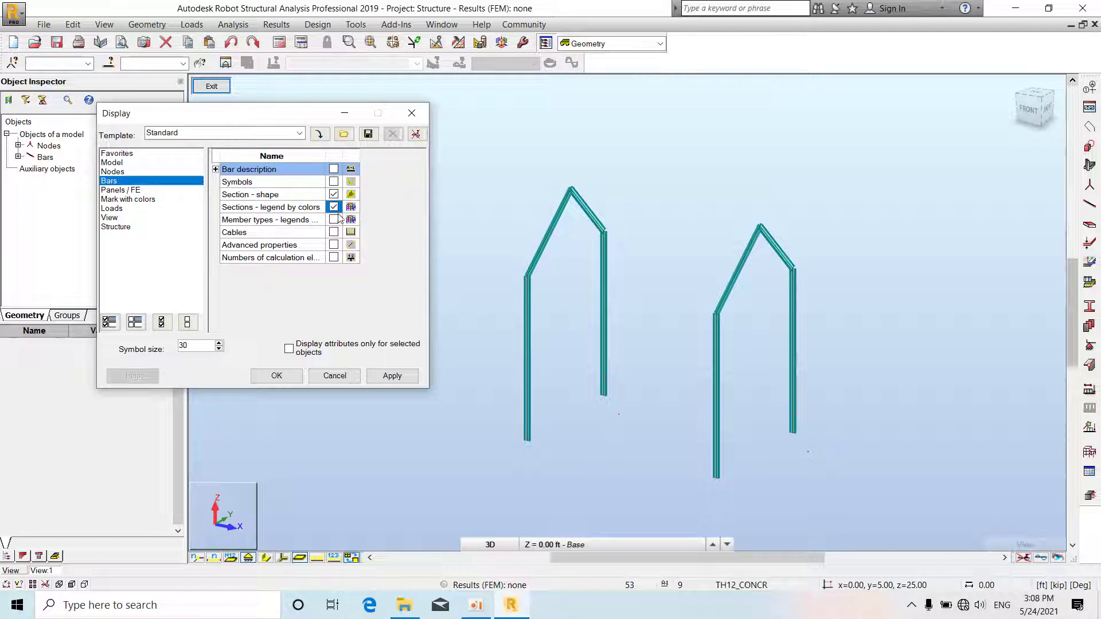
{"action": "left_click", "coordinate": [392, 376]}
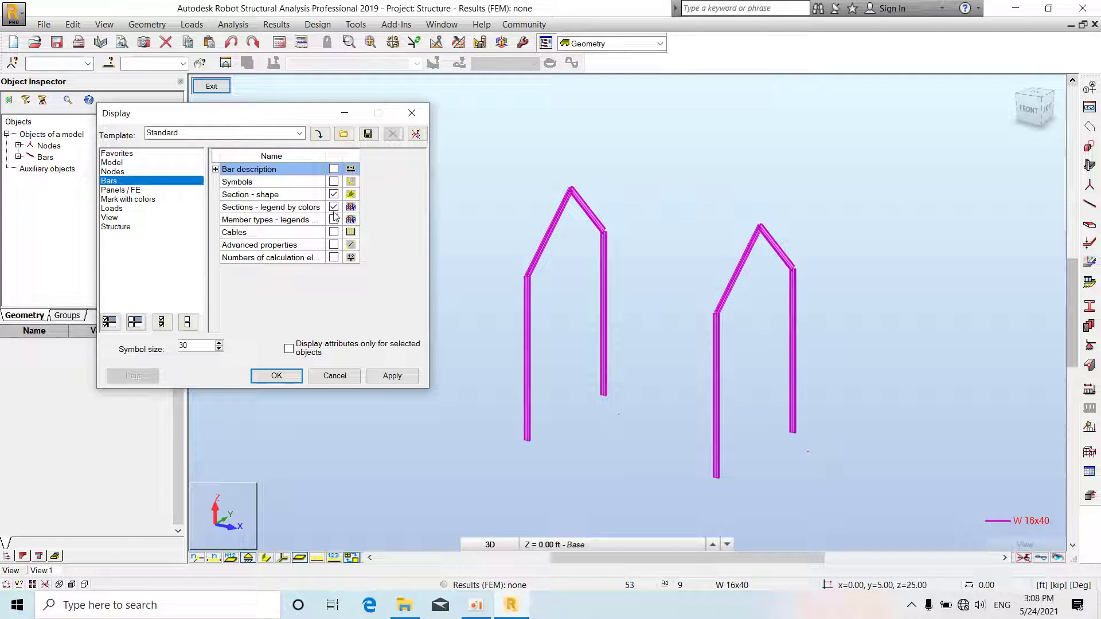
- Review the display attributes in the Panels / FE, Mark with colors, Loads and View categories
{"action": "left_click", "coordinate": [137, 191]}
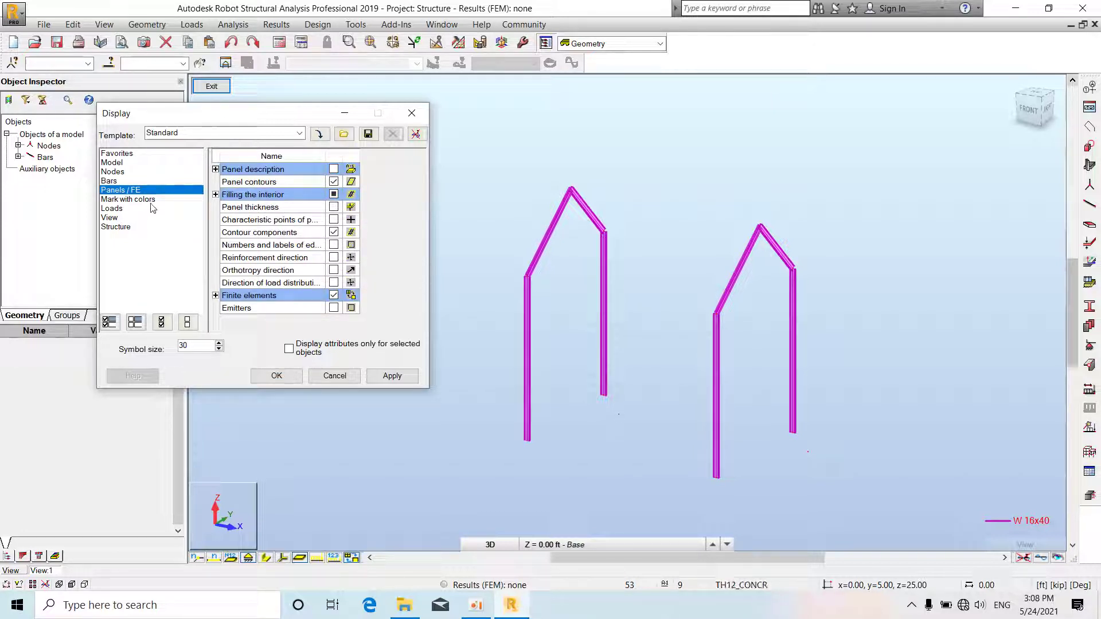
{"action": "left_click", "coordinate": [150, 199]}
{"action": "left_click", "coordinate": [150, 193]}
{"action": "left_click", "coordinate": [149, 200]}
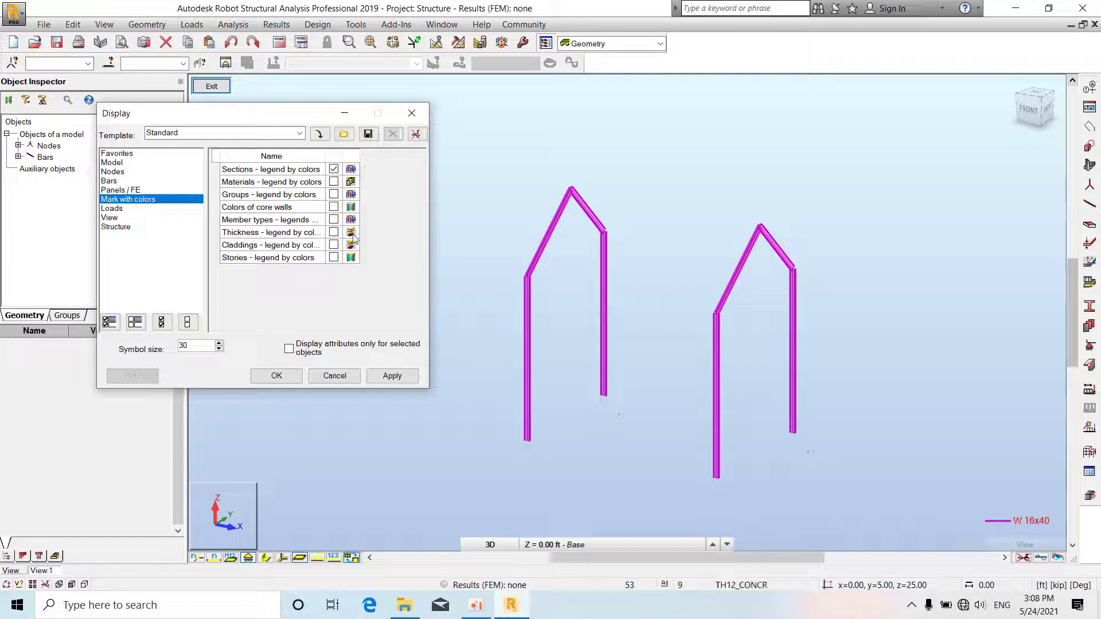
{"action": "left_click", "coordinate": [122, 209]}
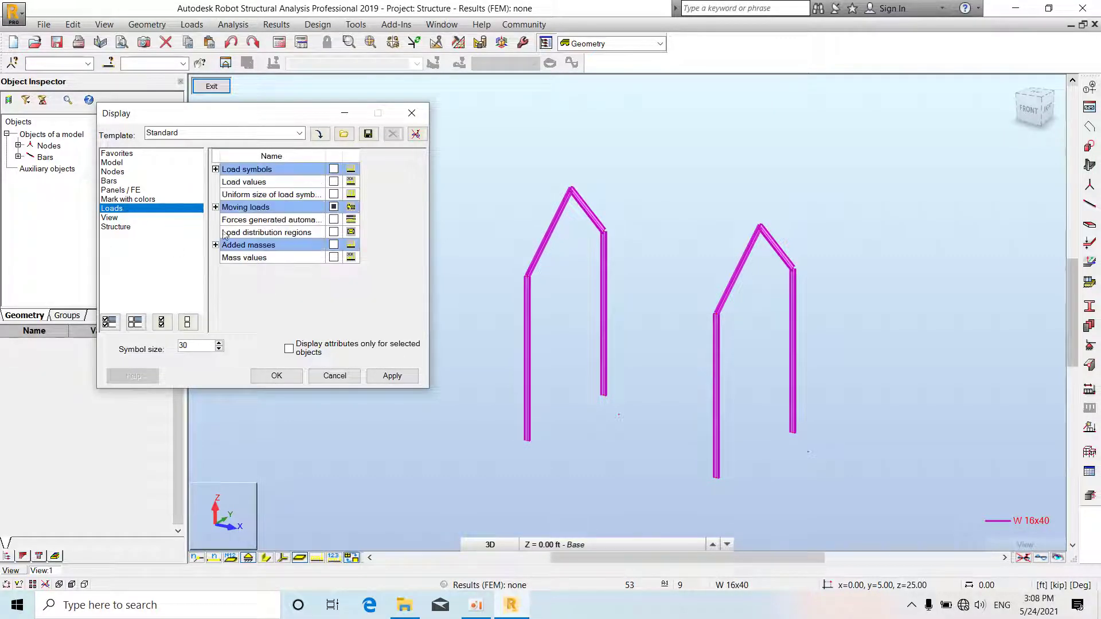
{"action": "left_click", "coordinate": [332, 206]}
{"action": "left_click", "coordinate": [110, 218]}
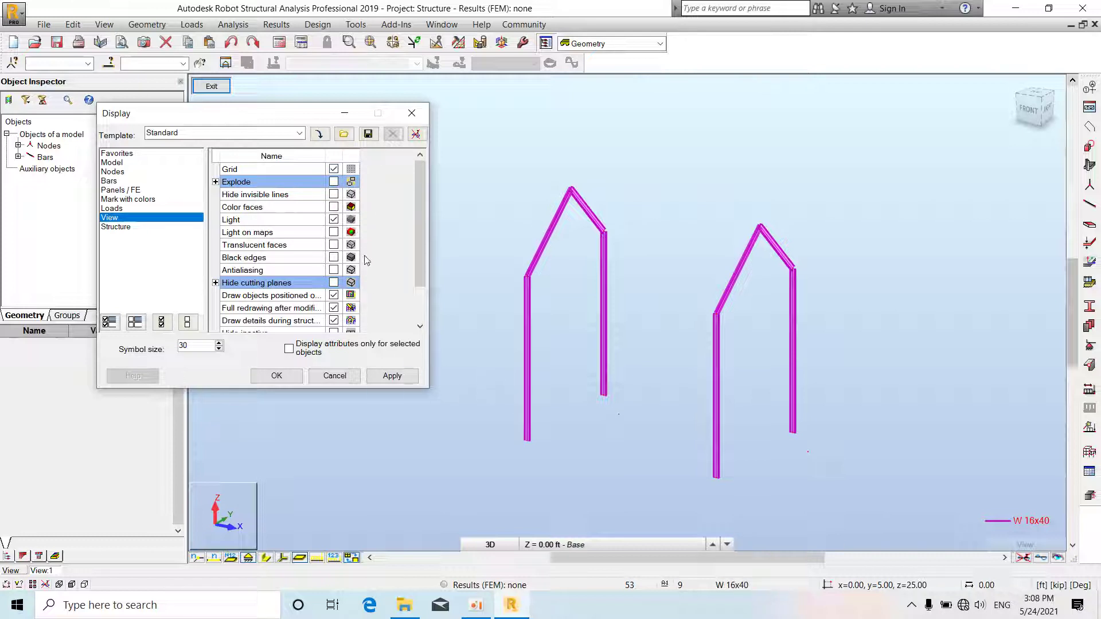
- Switch the view to the XY plane, then turn off the Grid display attribute and apply it
{"action": "scroll", "coordinate": [577, 357], "scroll_direction": "down", "scroll_amount": 1}
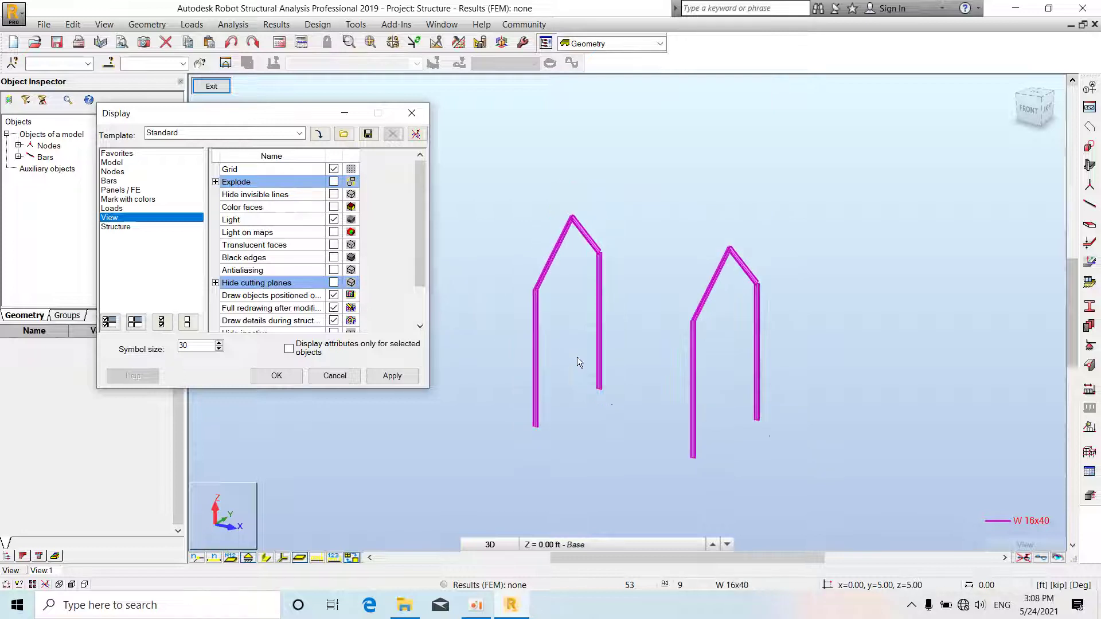
{"action": "left_click", "coordinate": [499, 545]}
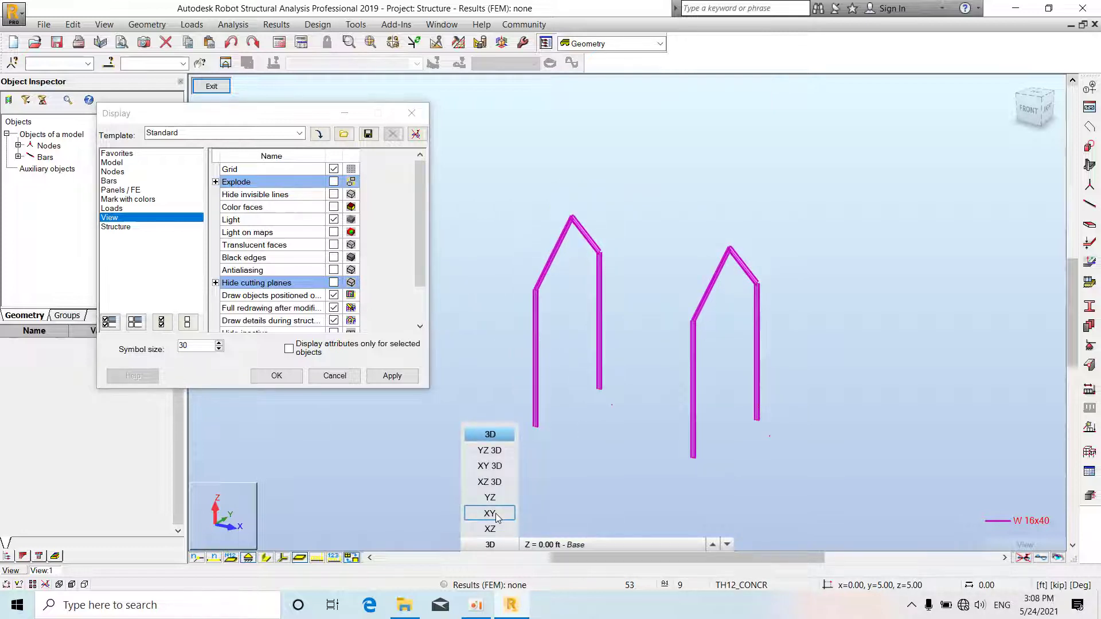
{"action": "left_click", "coordinate": [489, 513]}
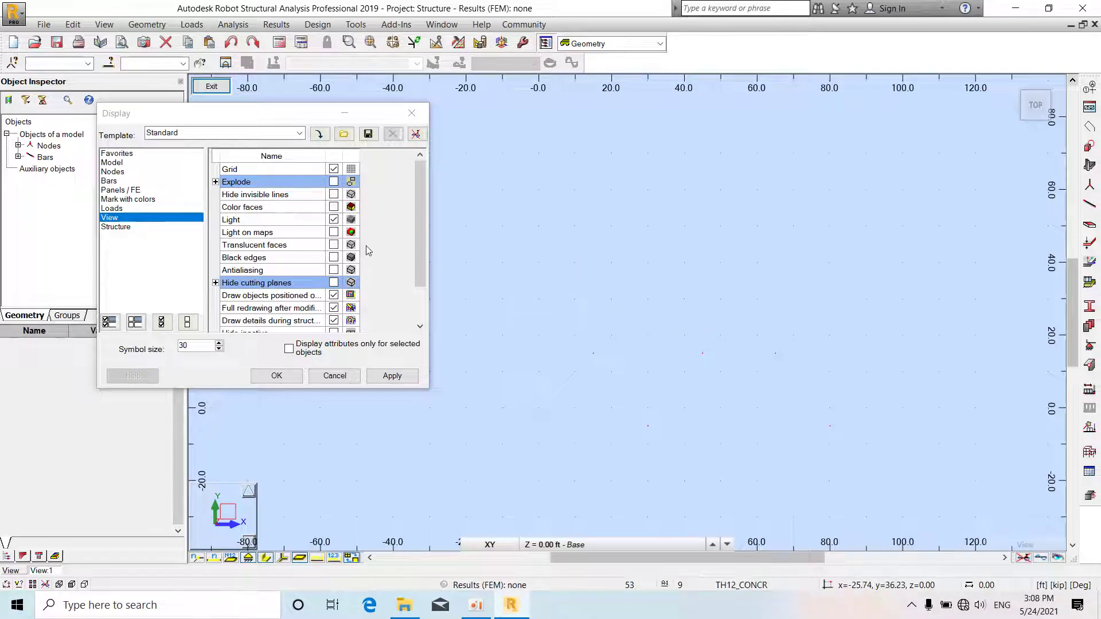
{"action": "left_click", "coordinate": [334, 169]}
{"action": "left_click", "coordinate": [392, 376]}
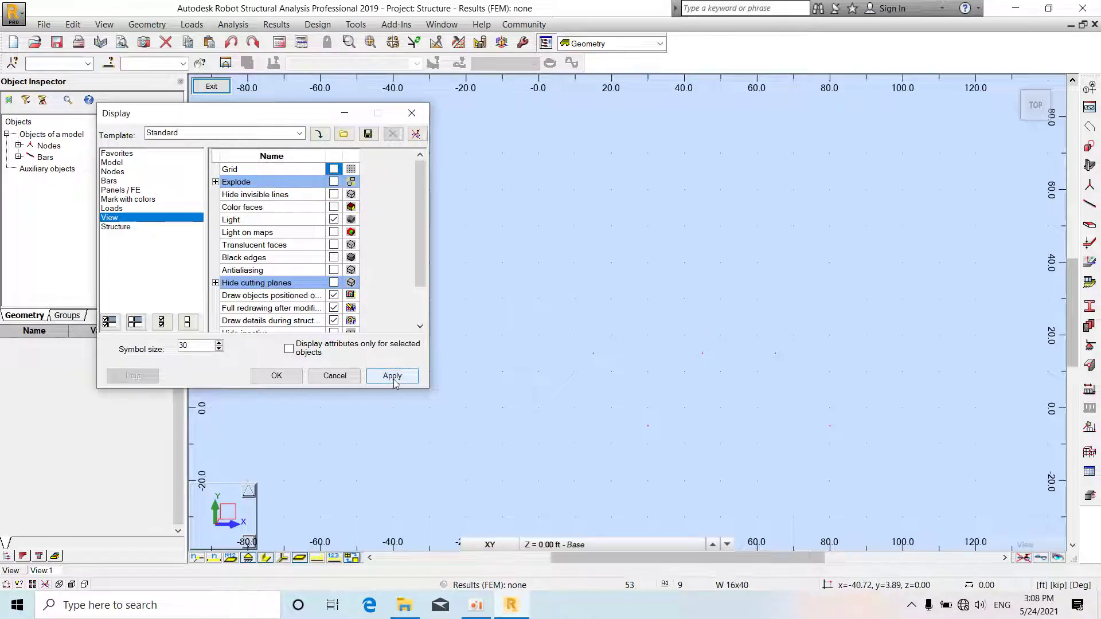
- Review the display attributes in the Structure category and close the display settings
{"action": "left_click", "coordinate": [124, 222]}
{"action": "left_click", "coordinate": [124, 226]}
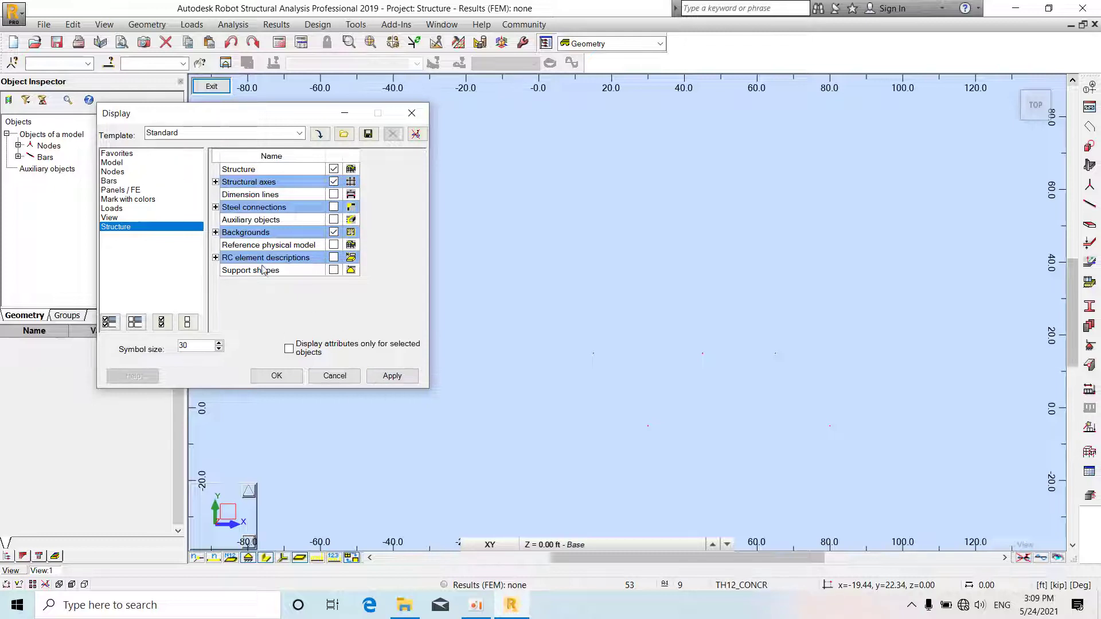
{"action": "left_click", "coordinate": [342, 376]}
- Examine the legend parameters, from section, group and material colors to the simplified scale for maps, and close them
{"action": "left_click", "coordinate": [100, 26]}
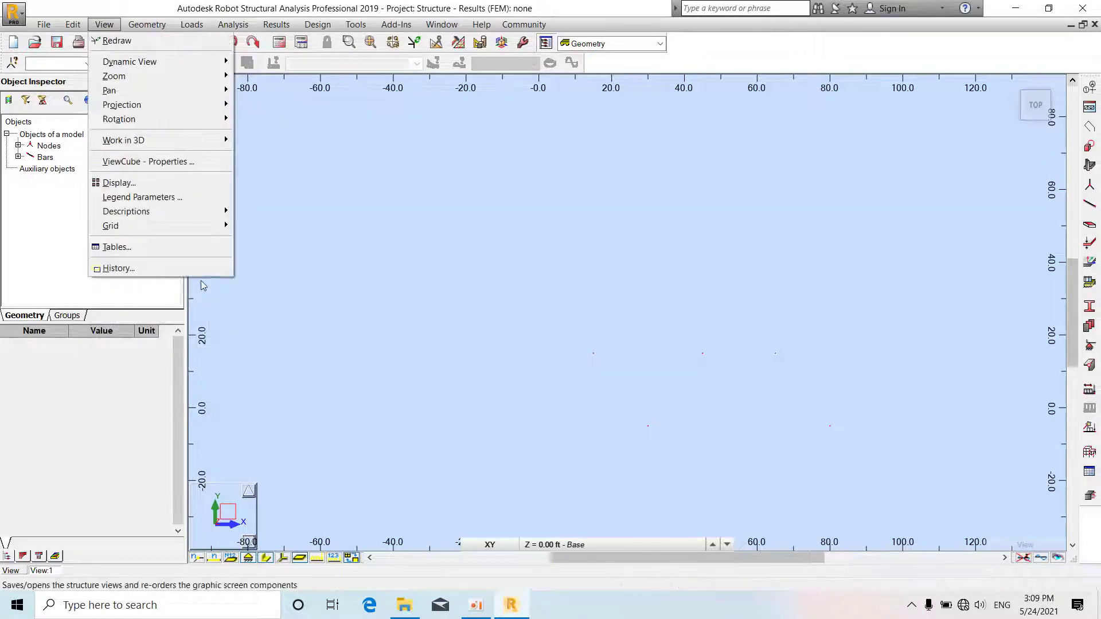
{"action": "left_click", "coordinate": [189, 202]}
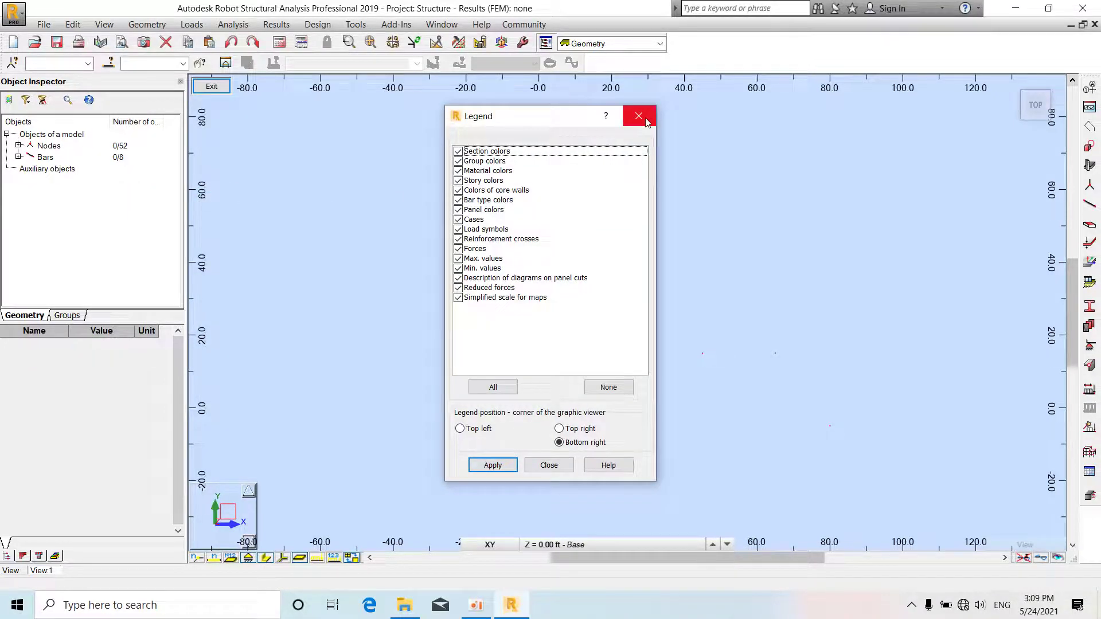
{"action": "left_click_drag", "start_coordinate": [549, 120], "coordinate": [537, 117]}
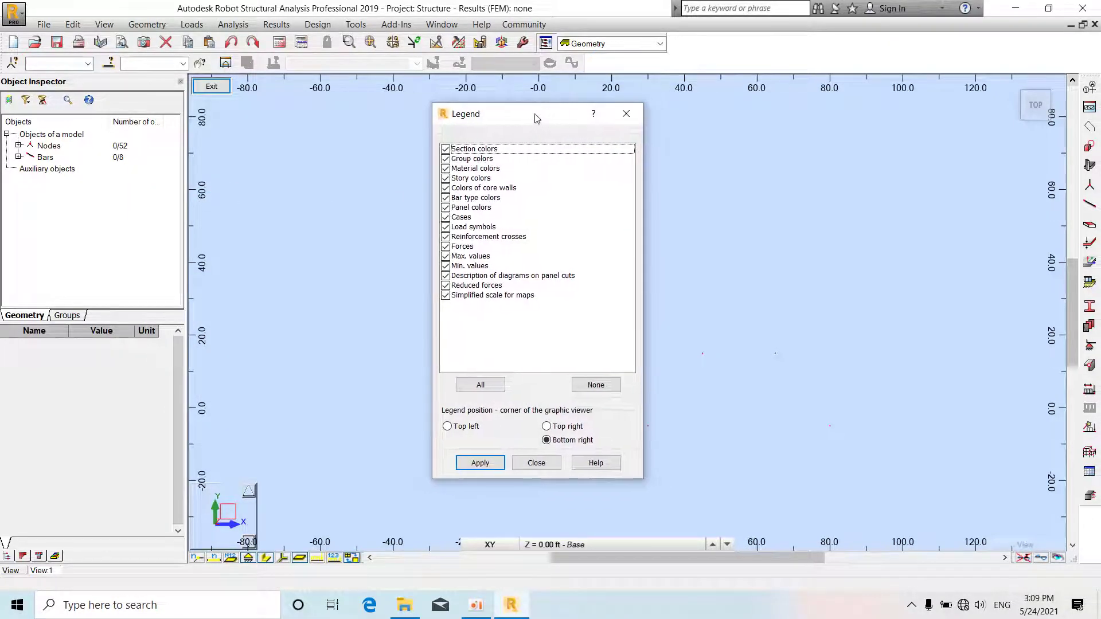
{"action": "left_click", "coordinate": [472, 170]}
{"action": "left_click", "coordinate": [490, 180]}
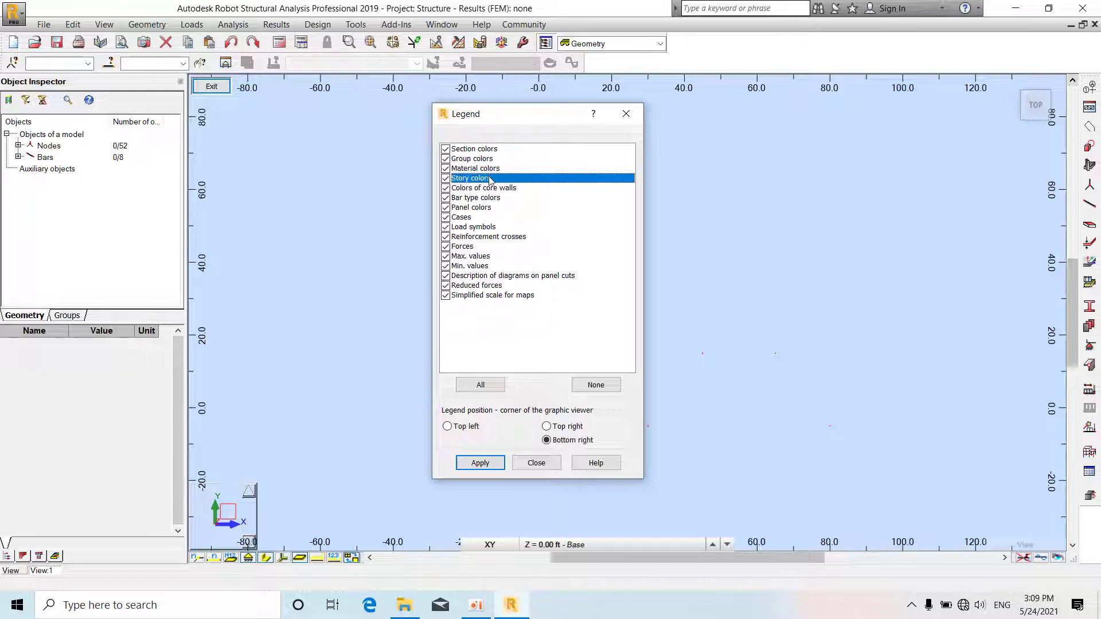
{"action": "left_click", "coordinate": [497, 198]}
{"action": "left_click", "coordinate": [485, 207]}
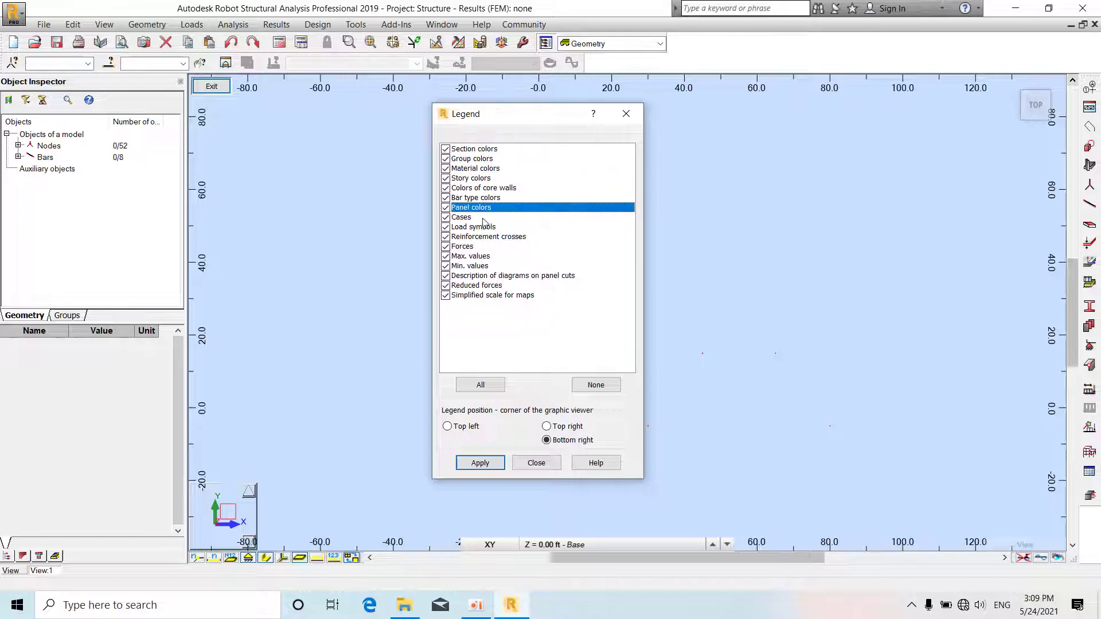
{"action": "left_click", "coordinate": [484, 247]}
{"action": "left_click", "coordinate": [501, 296]}
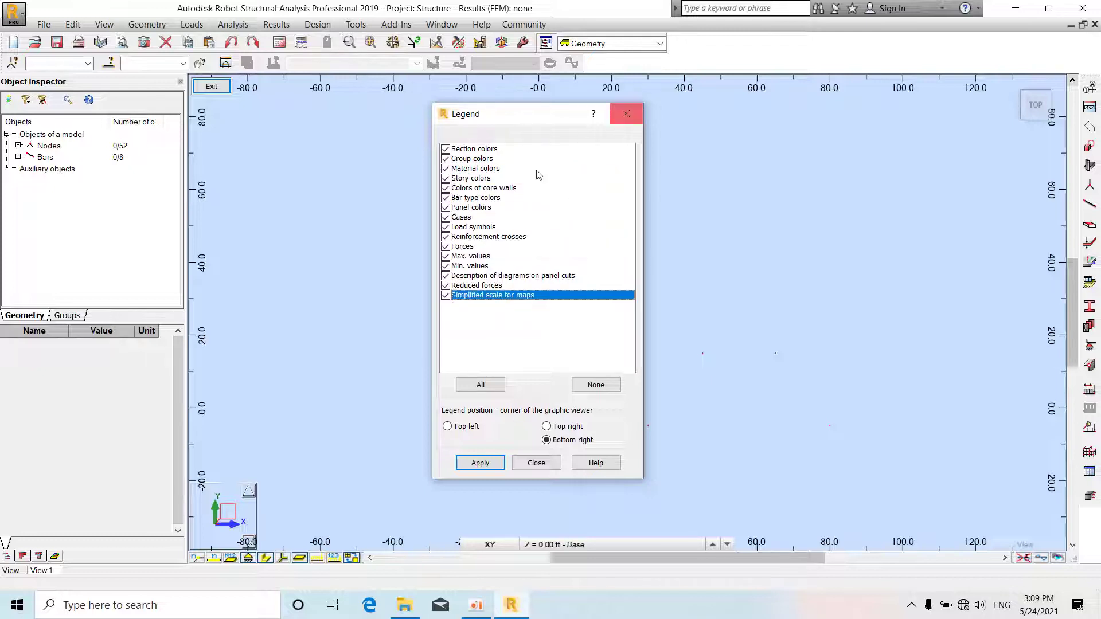
{"action": "left_click", "coordinate": [493, 237]}
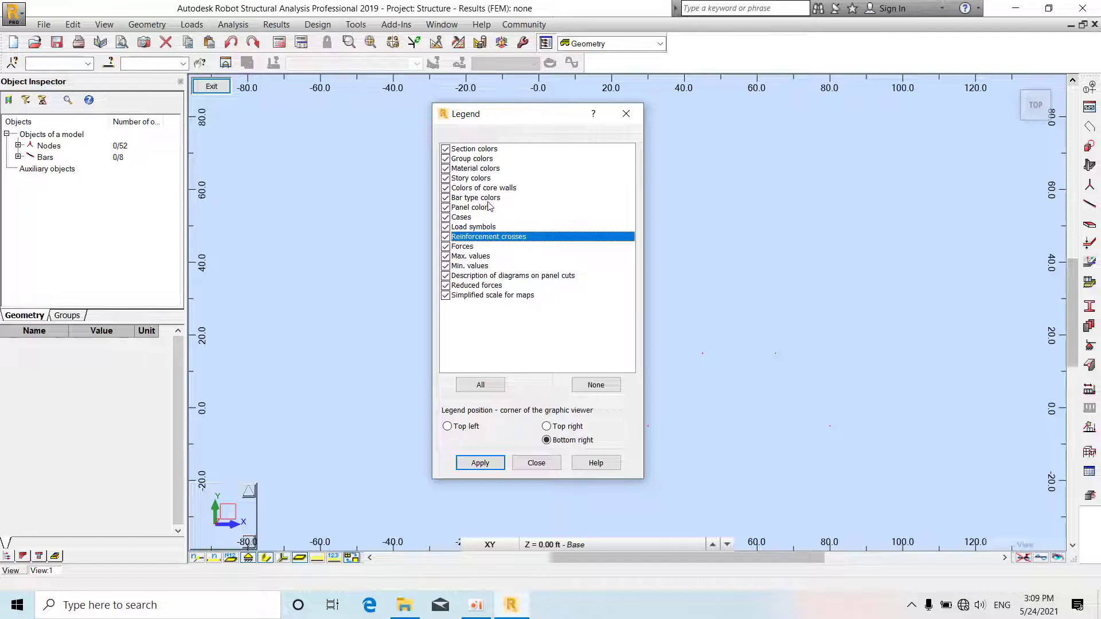
{"action": "left_click", "coordinate": [485, 150]}
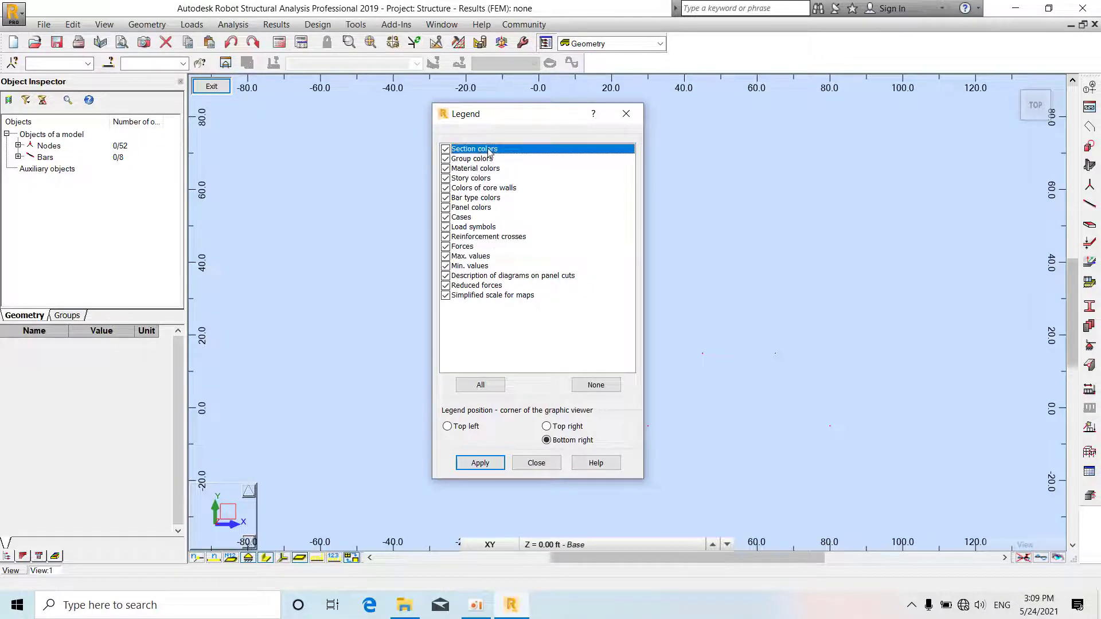
{"action": "left_click", "coordinate": [470, 161]}
{"action": "left_click", "coordinate": [476, 170]}
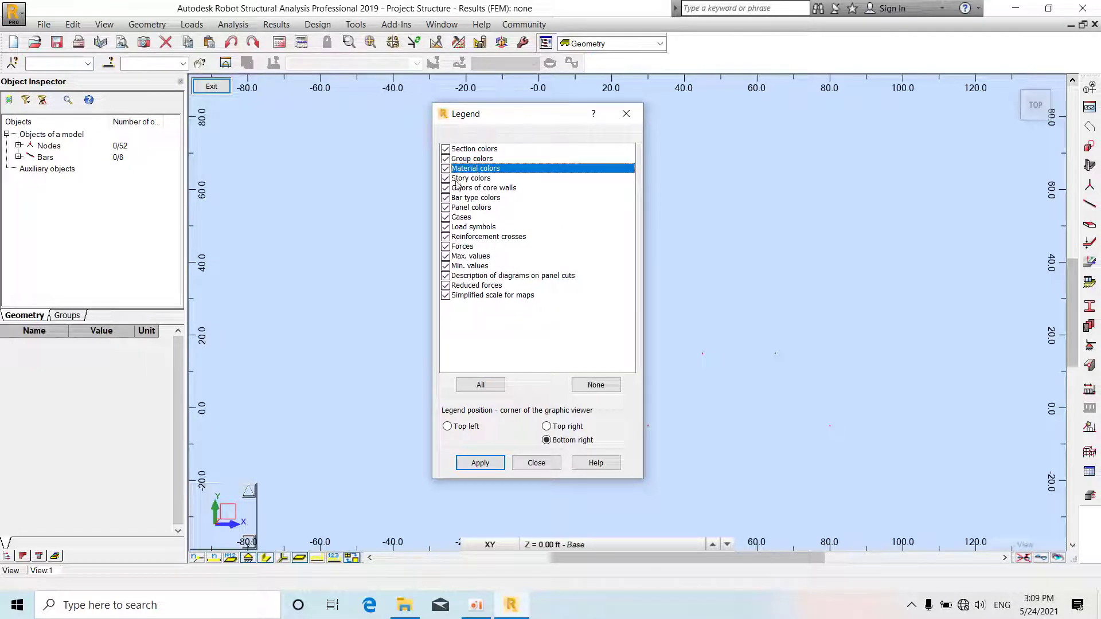
{"action": "left_click", "coordinate": [626, 113]}
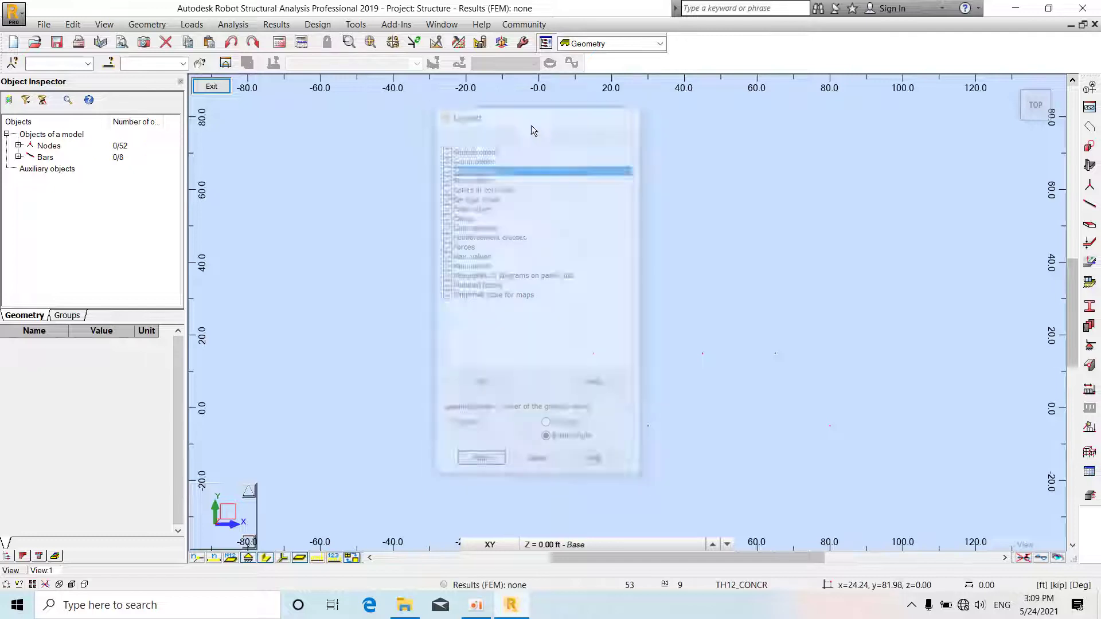
- Toggle the grid's Turn-on/Turn-off option twice to show the grid again in the XY view
{"action": "left_click", "coordinate": [117, 28]}
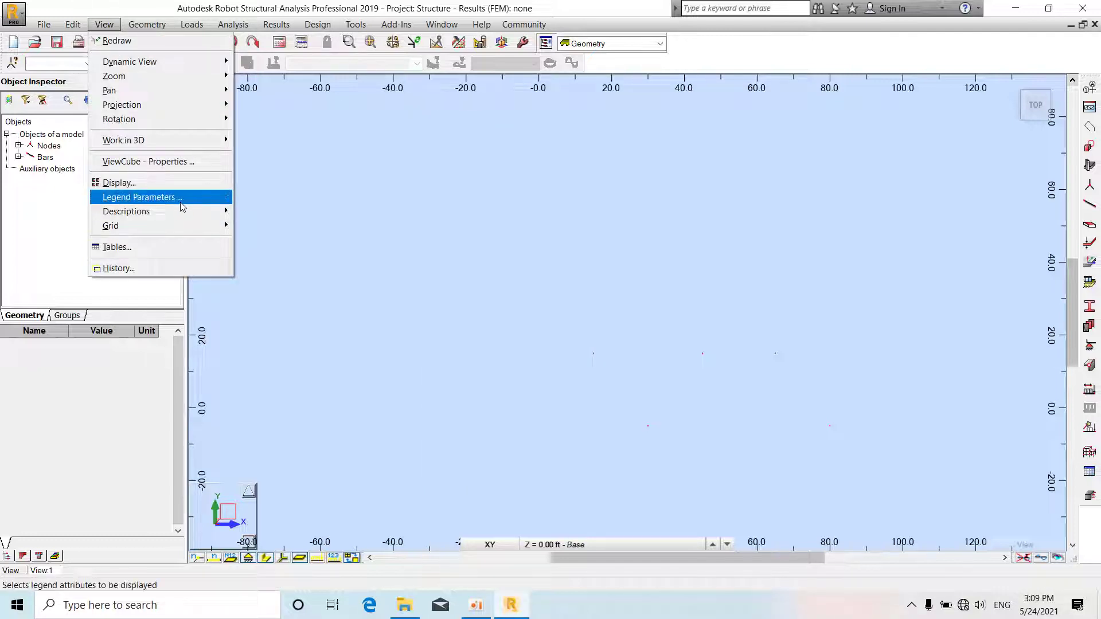
{"action": "mouse_move", "coordinate": [185, 229]}
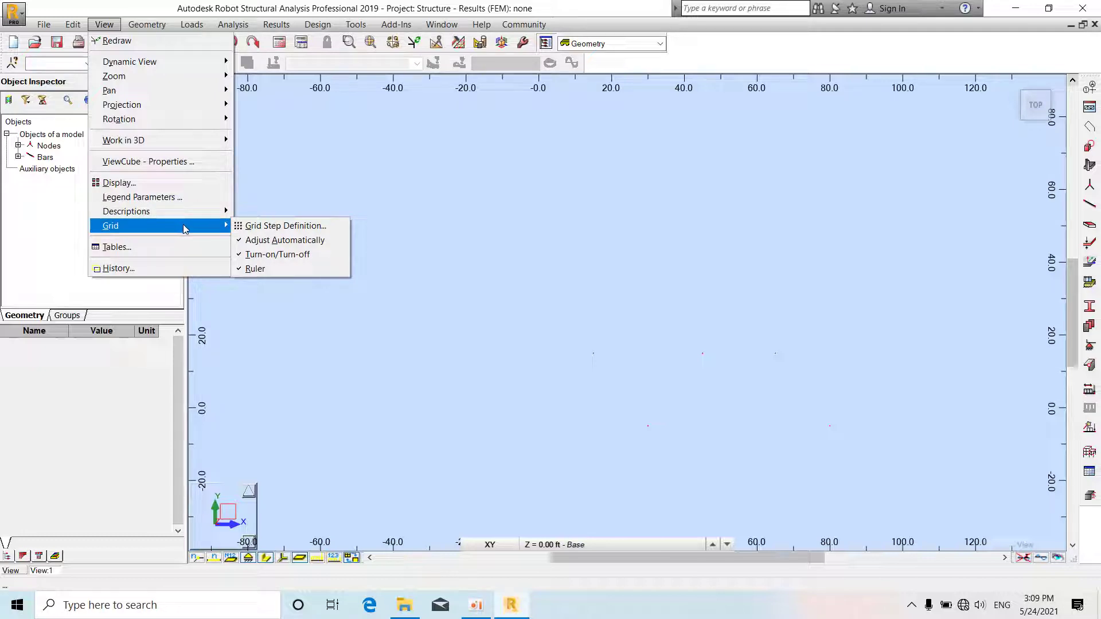
{"action": "left_click", "coordinate": [253, 259]}
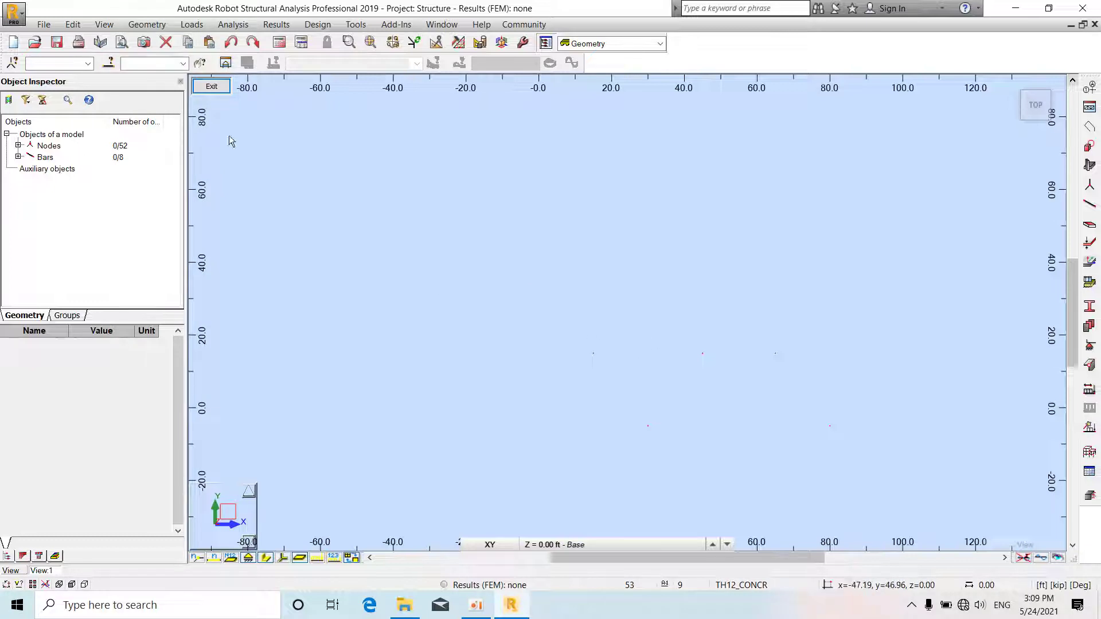
{"action": "left_click", "coordinate": [104, 24]}
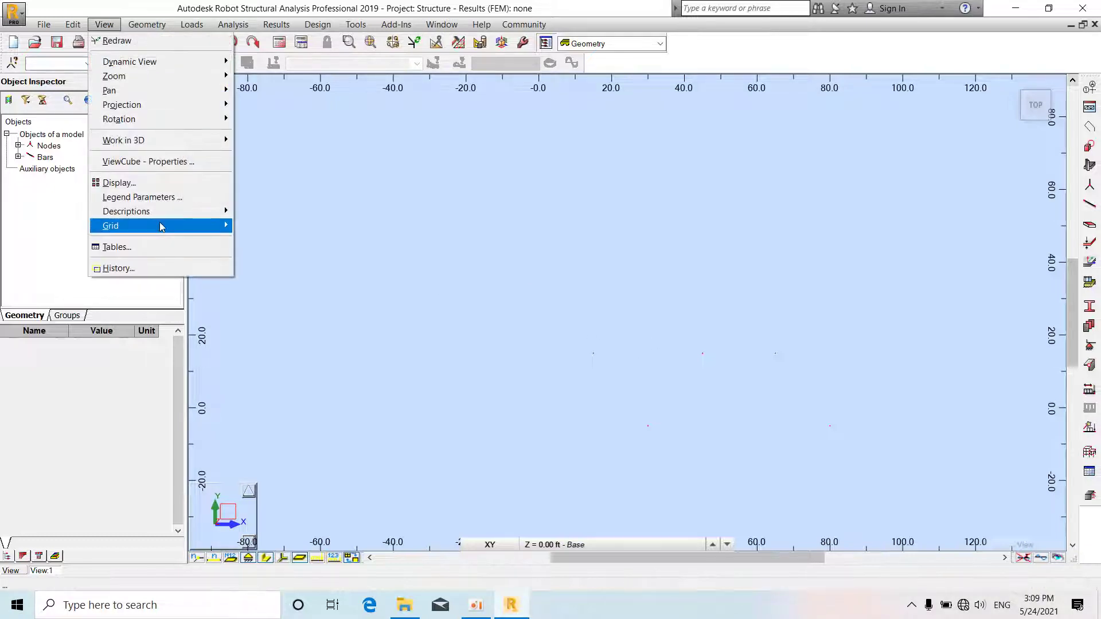
{"action": "mouse_move", "coordinate": [161, 227]}
{"action": "left_click", "coordinate": [269, 253]}
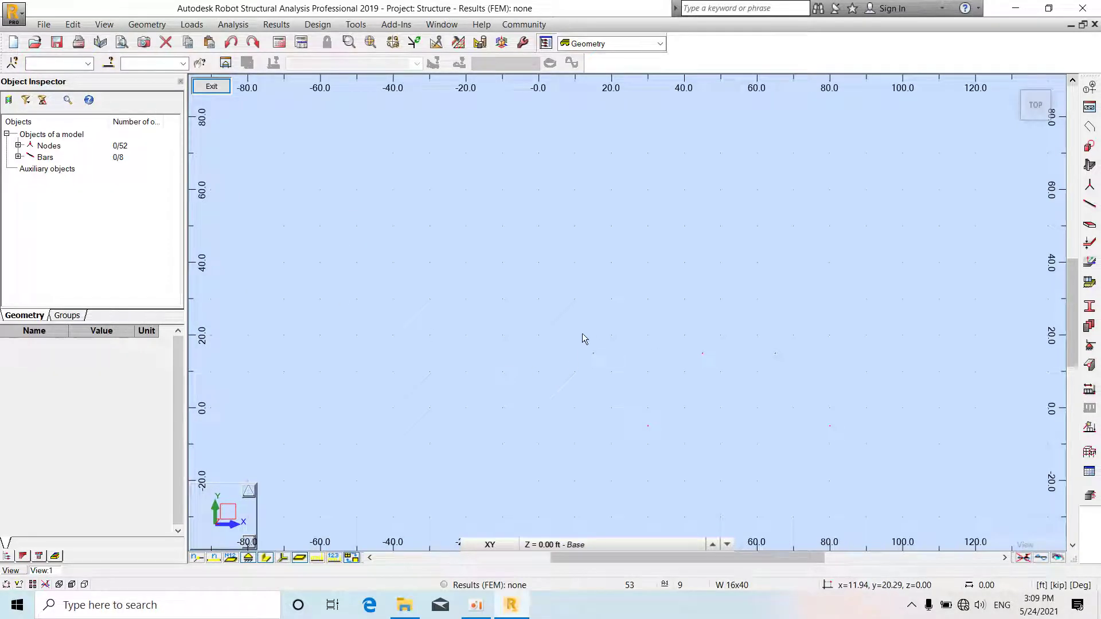
{"action": "scroll", "coordinate": [582, 338], "scroll_direction": "down", "scroll_amount": 2}
- Examine the available structure types in the structure type selection
{"action": "left_click", "coordinate": [104, 24]}
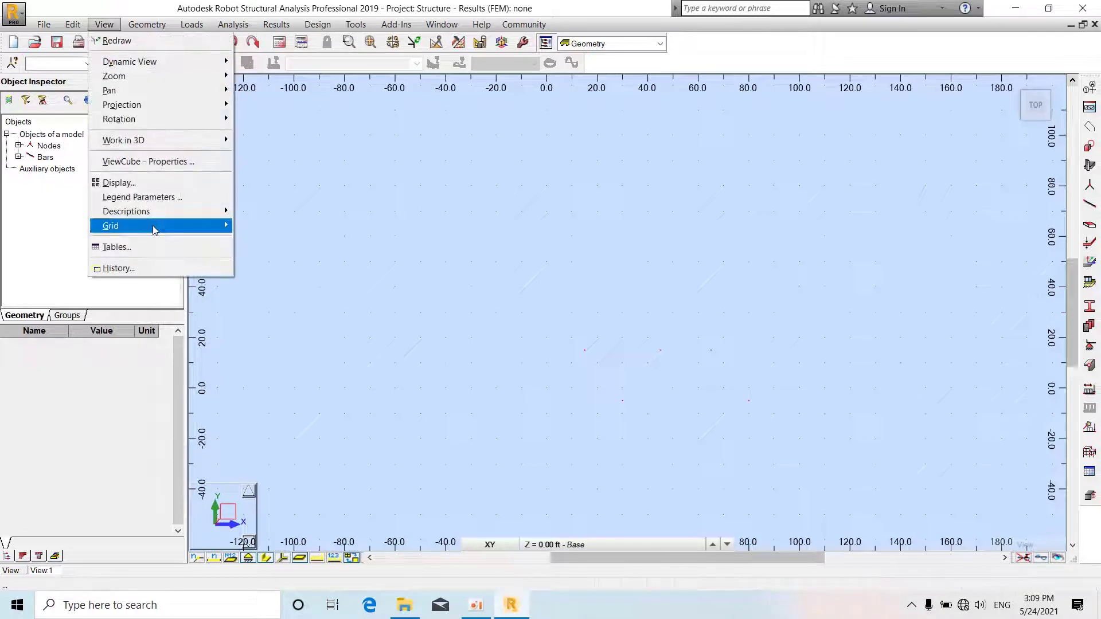
{"action": "mouse_move", "coordinate": [184, 102]}
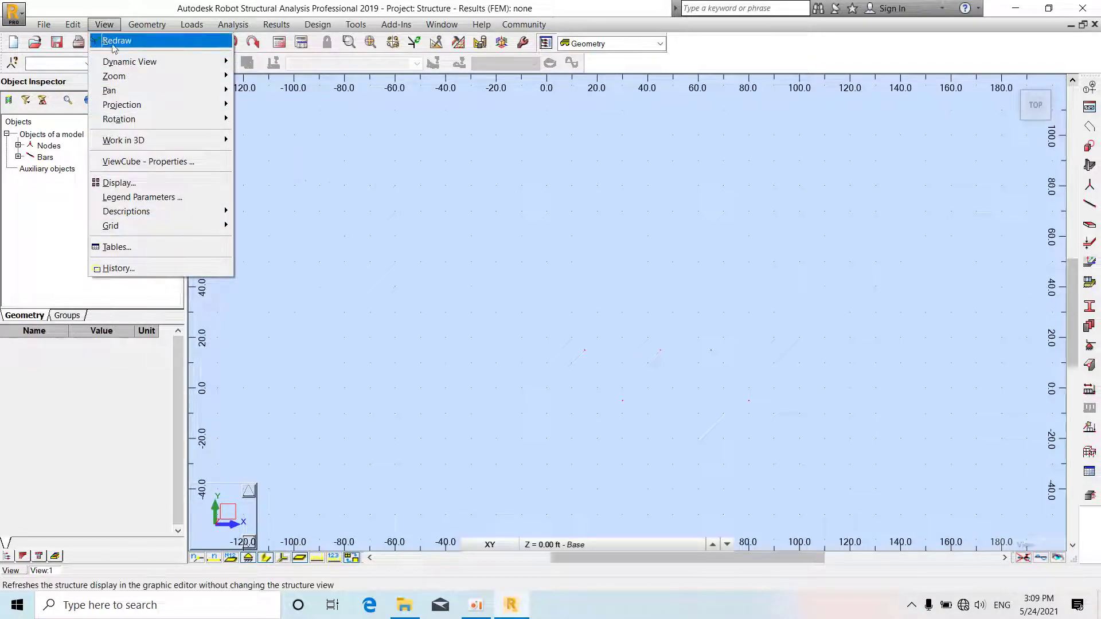
{"action": "mouse_move", "coordinate": [145, 28]}
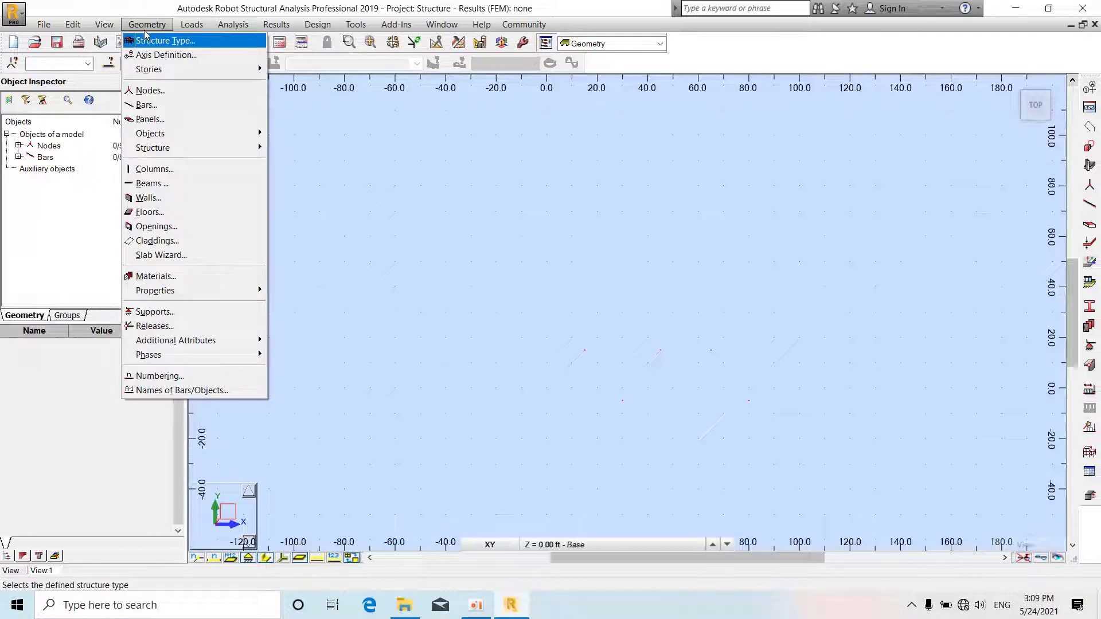
{"action": "left_click", "coordinate": [207, 45]}
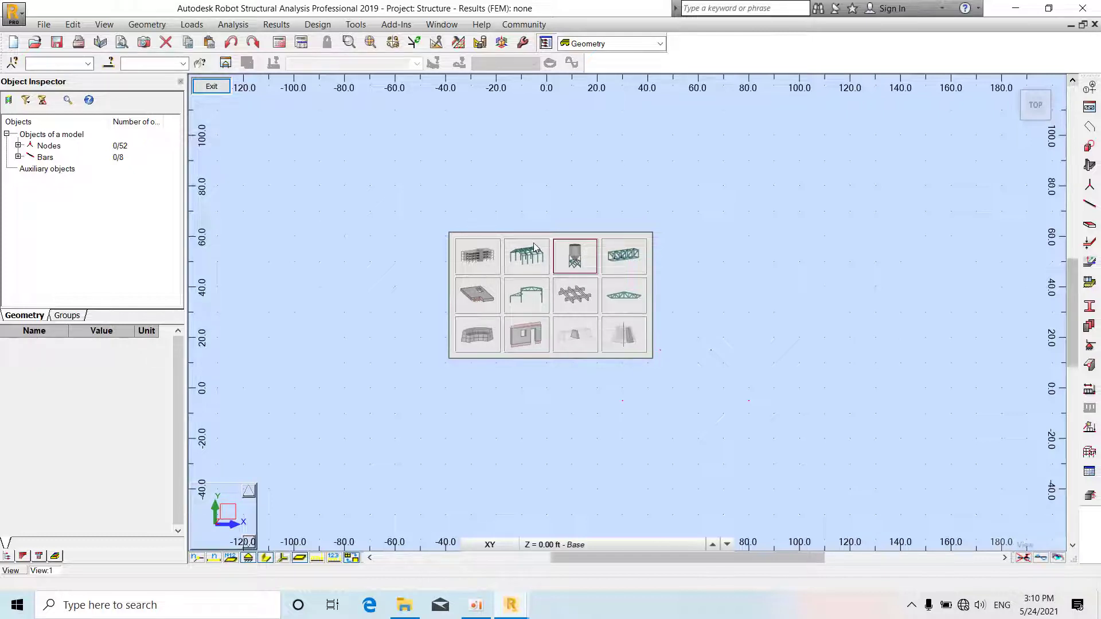
- Open the structural axis definition and move its dialog clear of the middle of the drawing area
{"action": "left_click", "coordinate": [139, 27]}
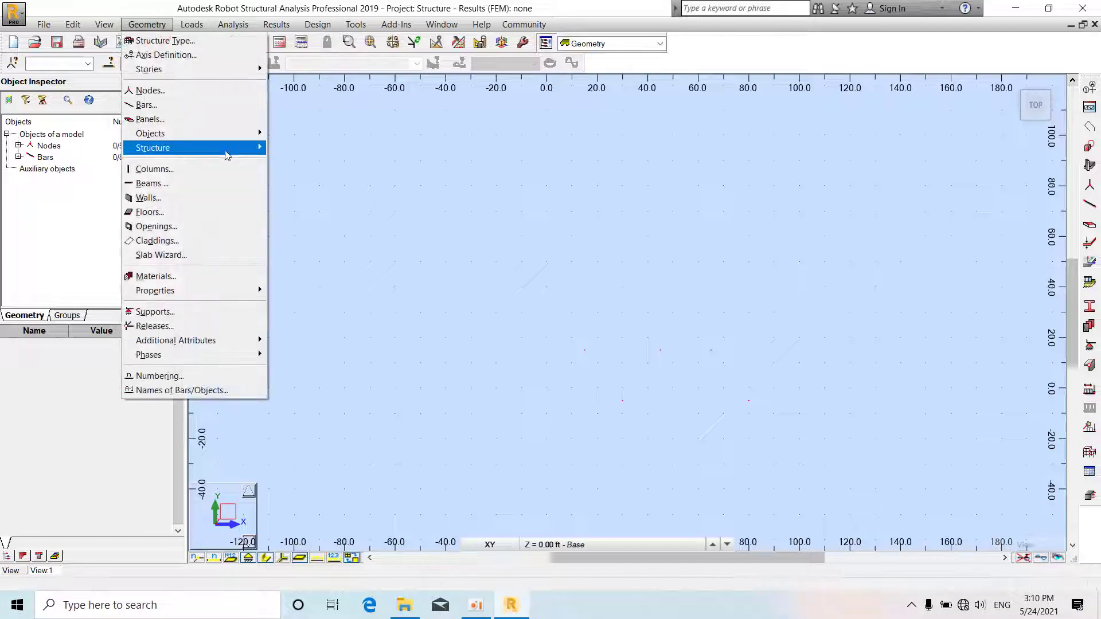
{"action": "left_click", "coordinate": [221, 60]}
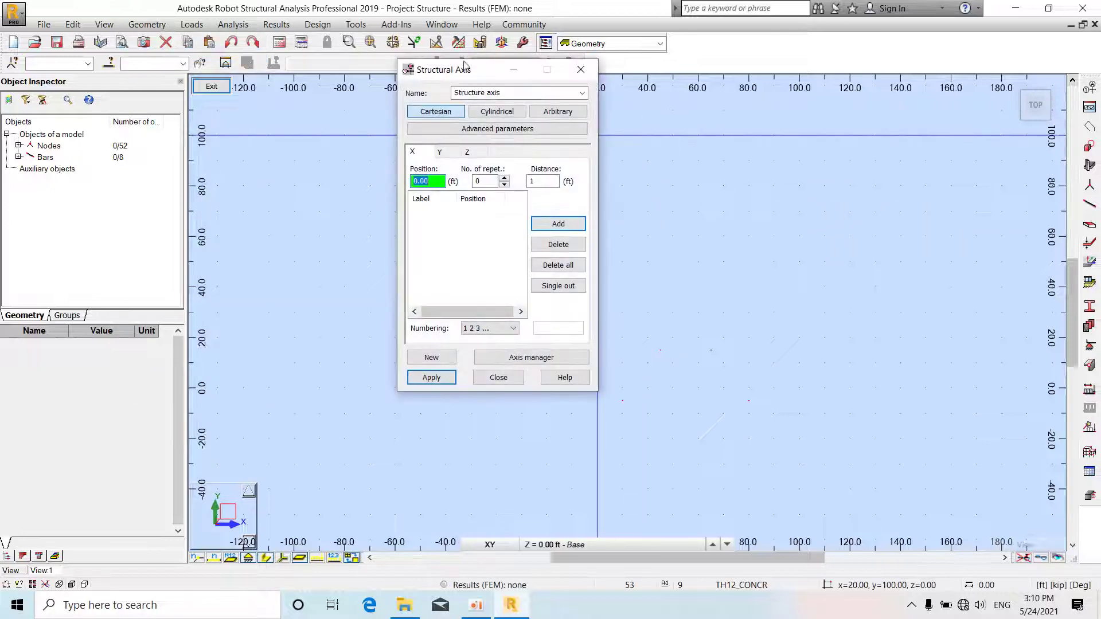
{"action": "left_click_drag", "start_coordinate": [472, 71], "coordinate": [749, 118]}
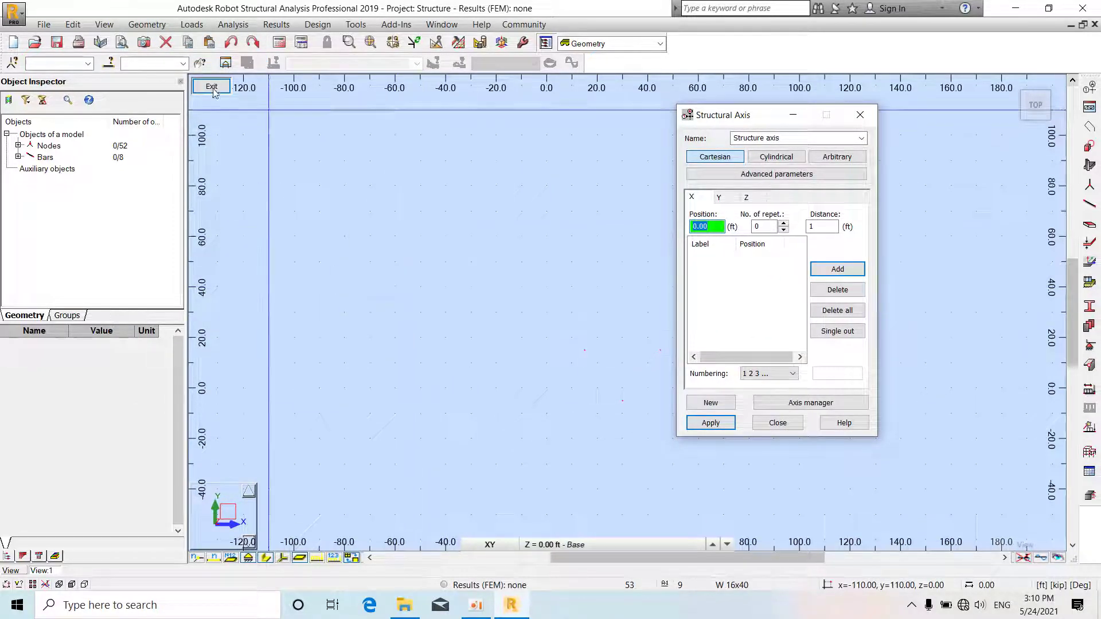
- Turn off the grid display in the XY view while keeping the structural axis definition open
{"action": "left_click", "coordinate": [137, 22]}
{"action": "mouse_move", "coordinate": [103, 24]}
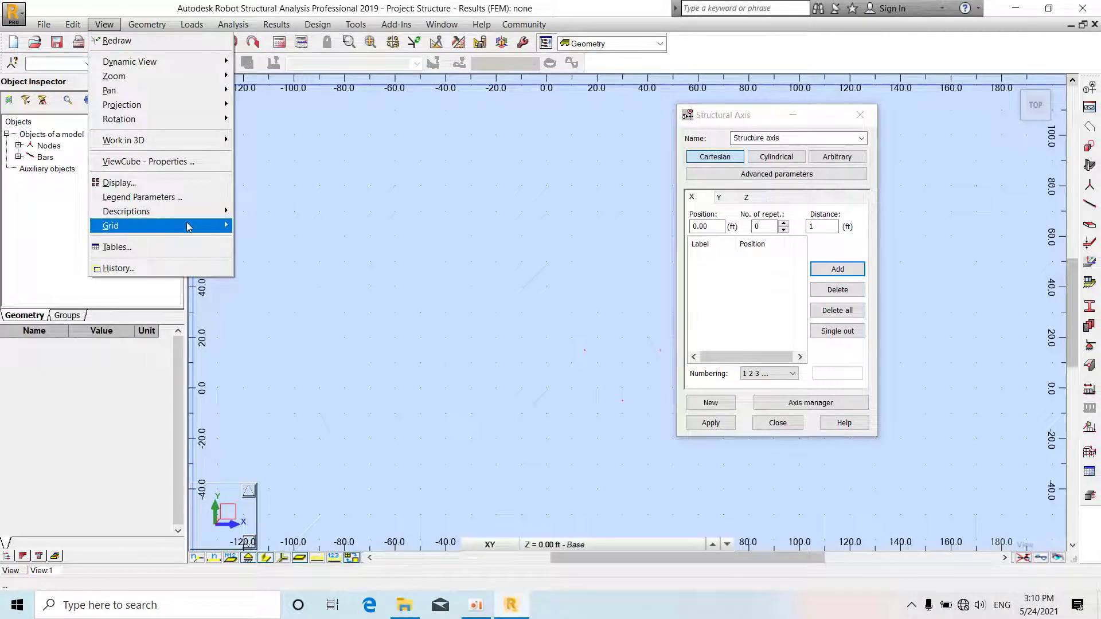
{"action": "mouse_move", "coordinate": [208, 229]}
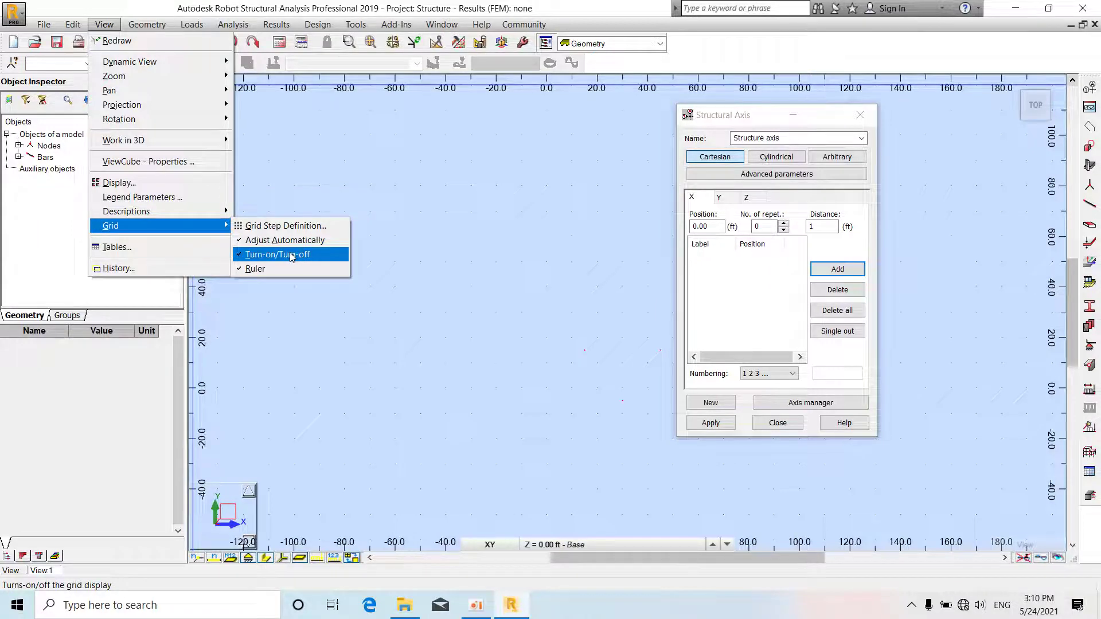
{"action": "left_click", "coordinate": [267, 257]}
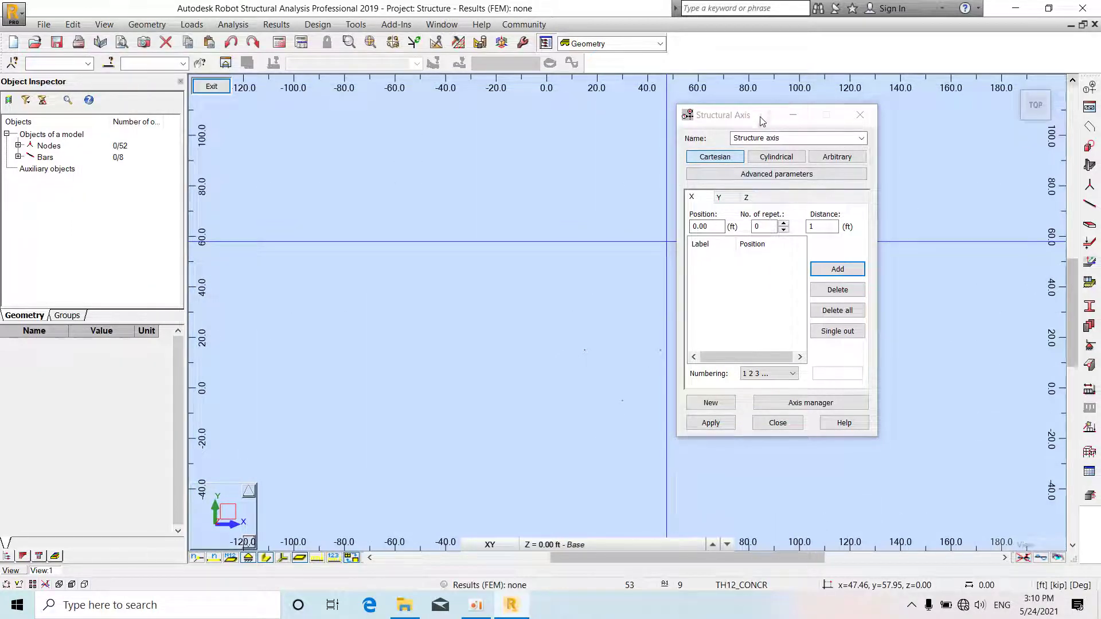
{"action": "left_click_drag", "start_coordinate": [762, 121], "coordinate": [780, 109]}
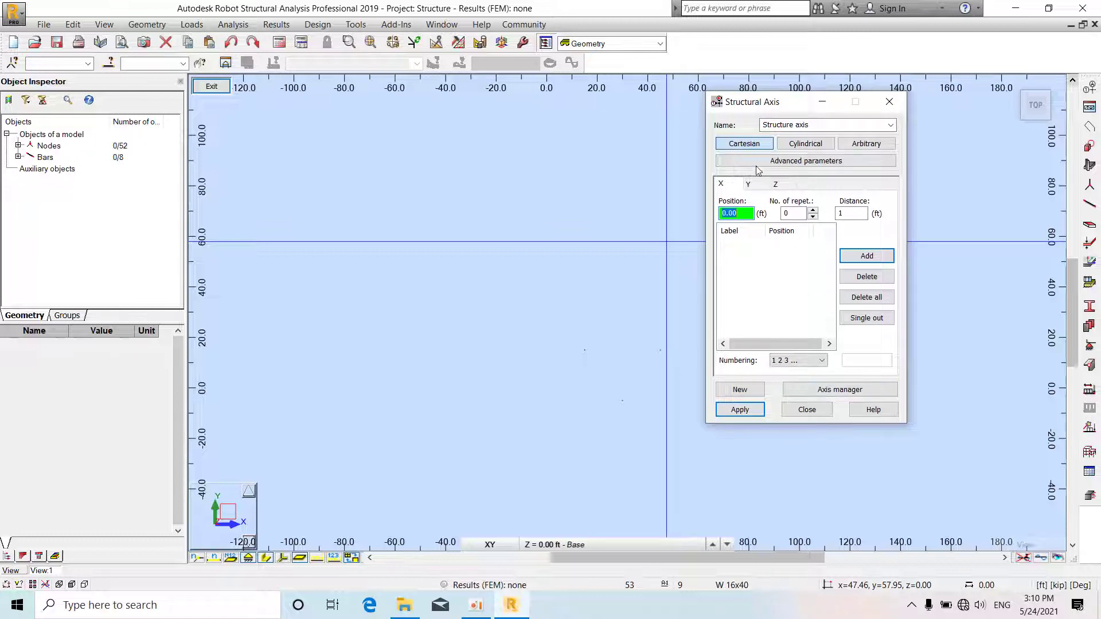
- Add Cartesian X axes from position 0.00 with 3 repetitions at 10 ft, using A B C numbering
{"action": "left_click", "coordinate": [843, 213]}
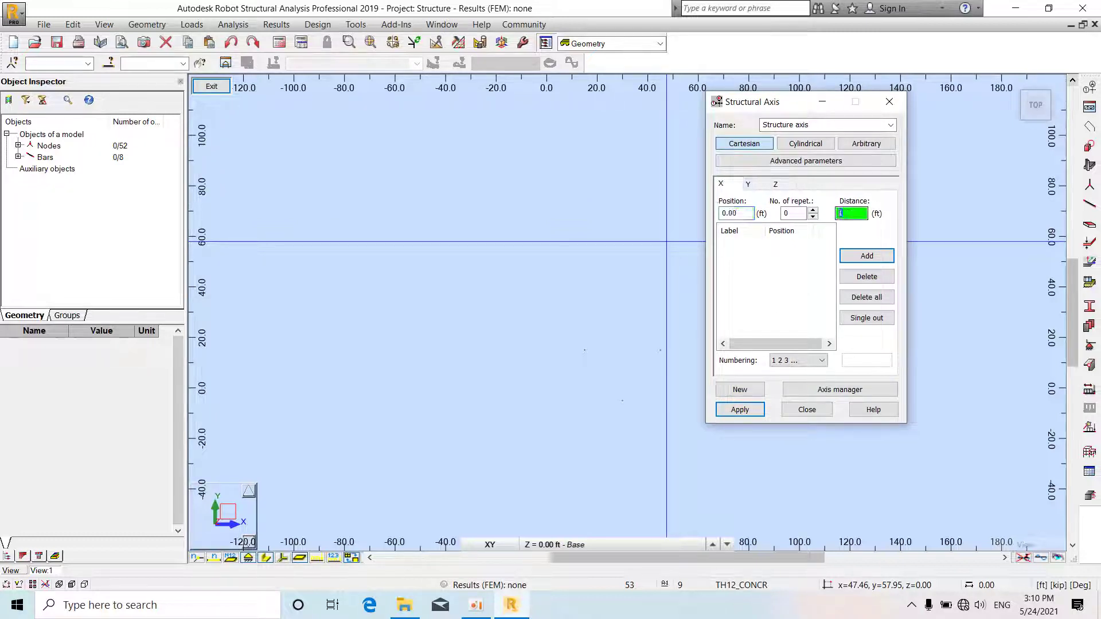
{"action": "left_click", "coordinate": [737, 214]}
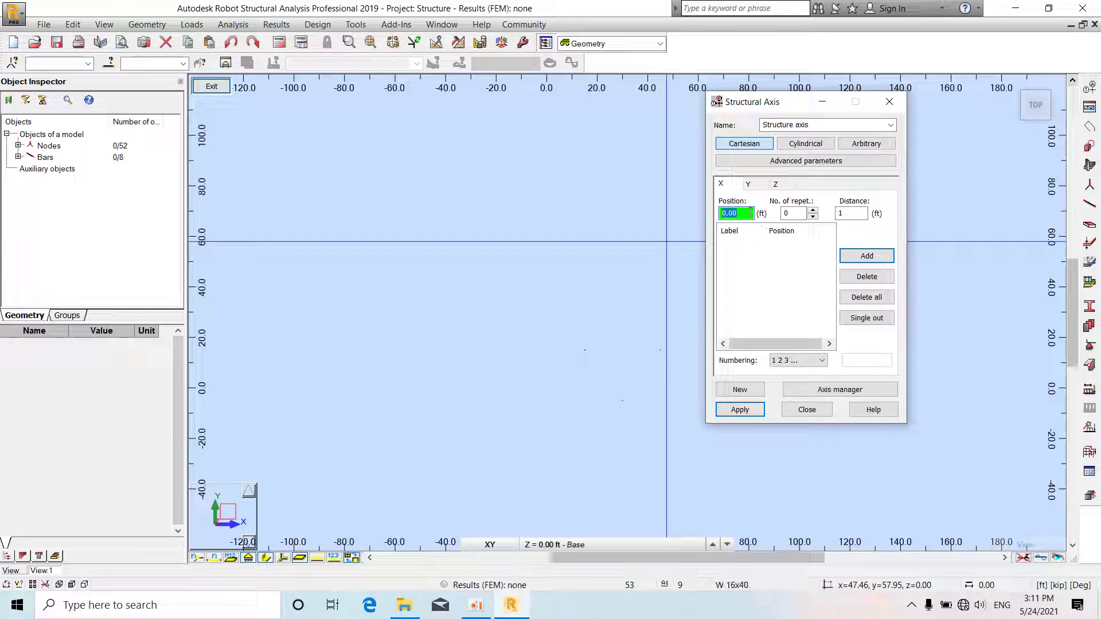
{"action": "left_click", "coordinate": [797, 214]}
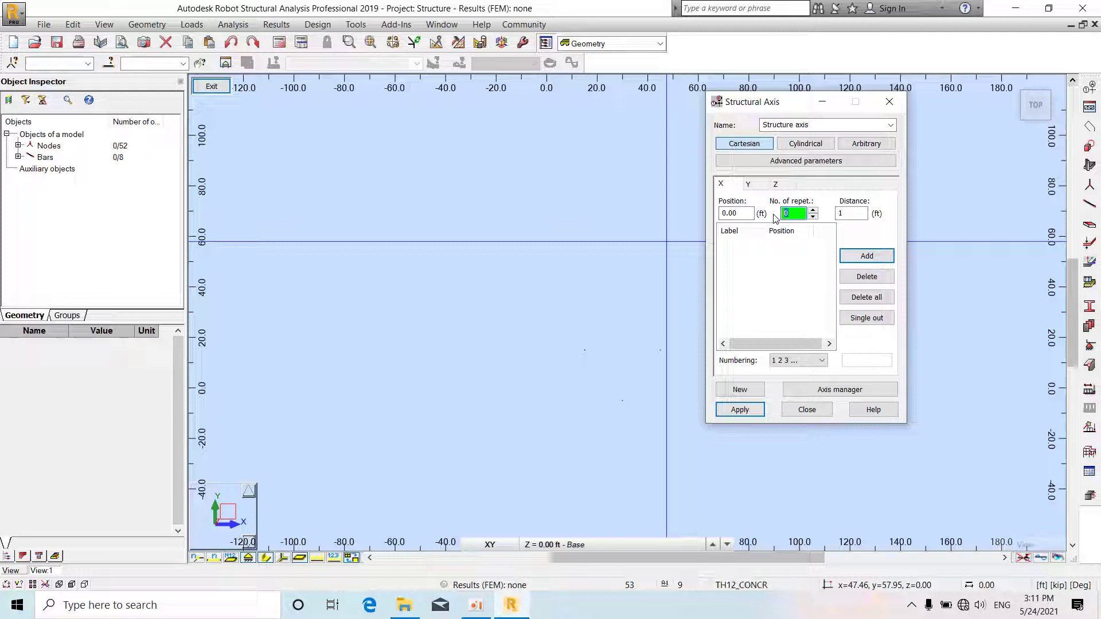
{"action": "type", "text": "3"}
{"action": "key", "text": "Tab"}
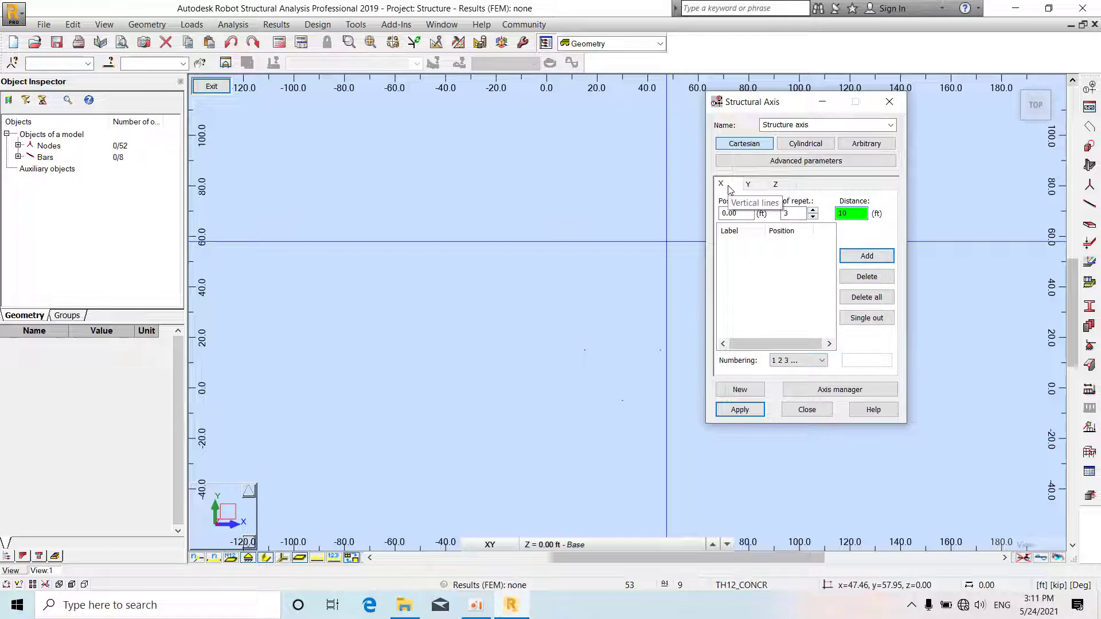
{"action": "left_click", "coordinate": [805, 358]}
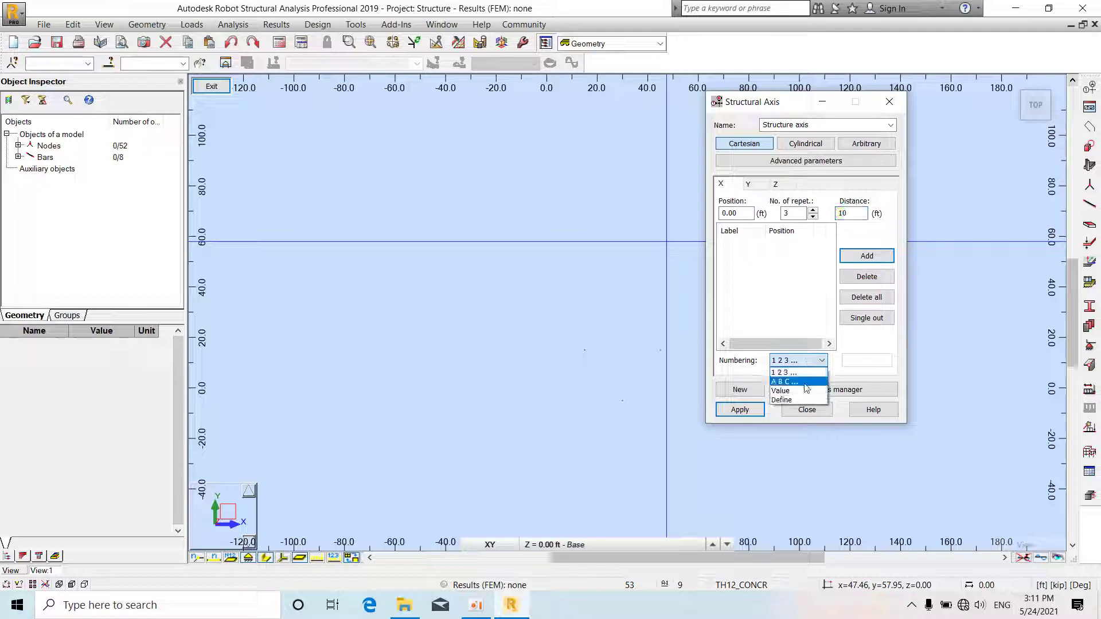
{"action": "left_click", "coordinate": [794, 380]}
{"action": "left_click", "coordinate": [865, 256]}
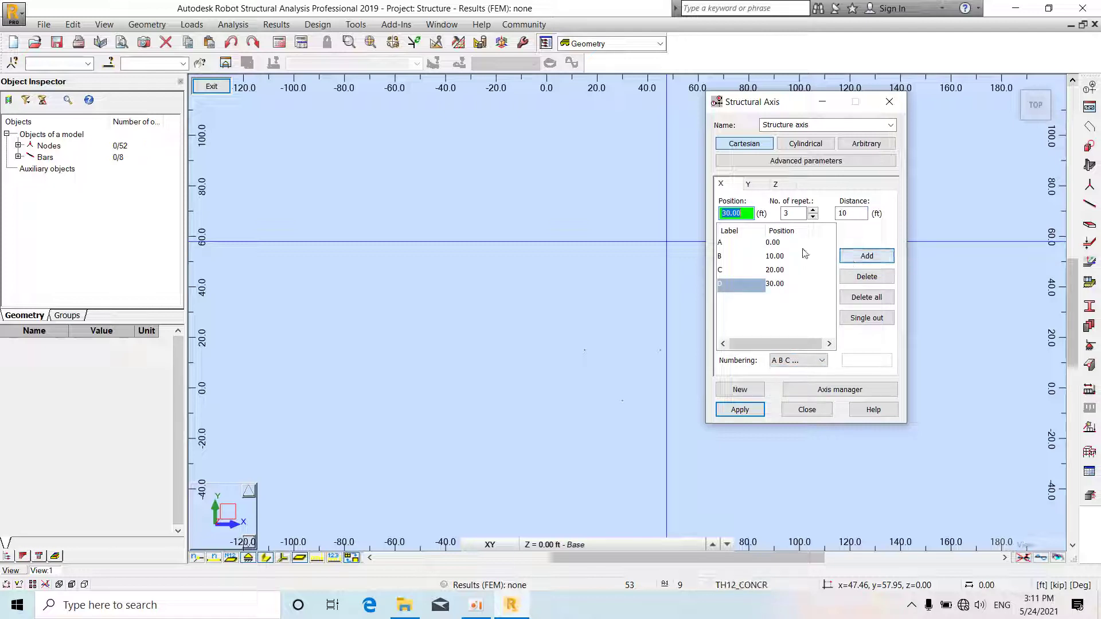
- Add Y axes from position 0.00 with 3 repetitions at 8 ft, using 1 2 3 numbering
{"action": "left_click", "coordinate": [758, 185]}
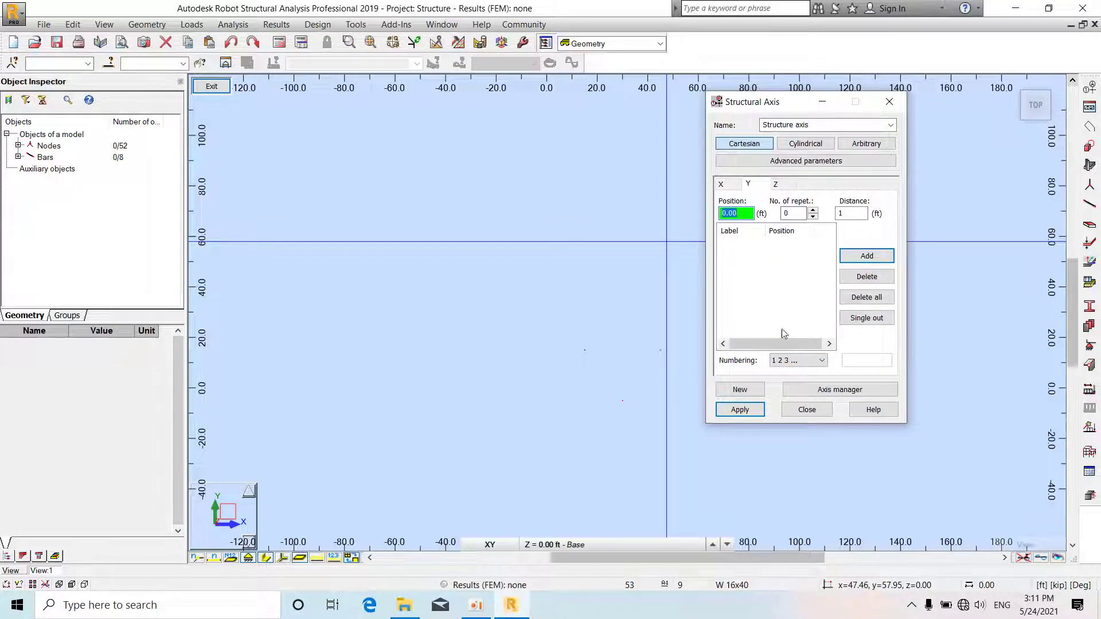
{"action": "left_click", "coordinate": [792, 214]}
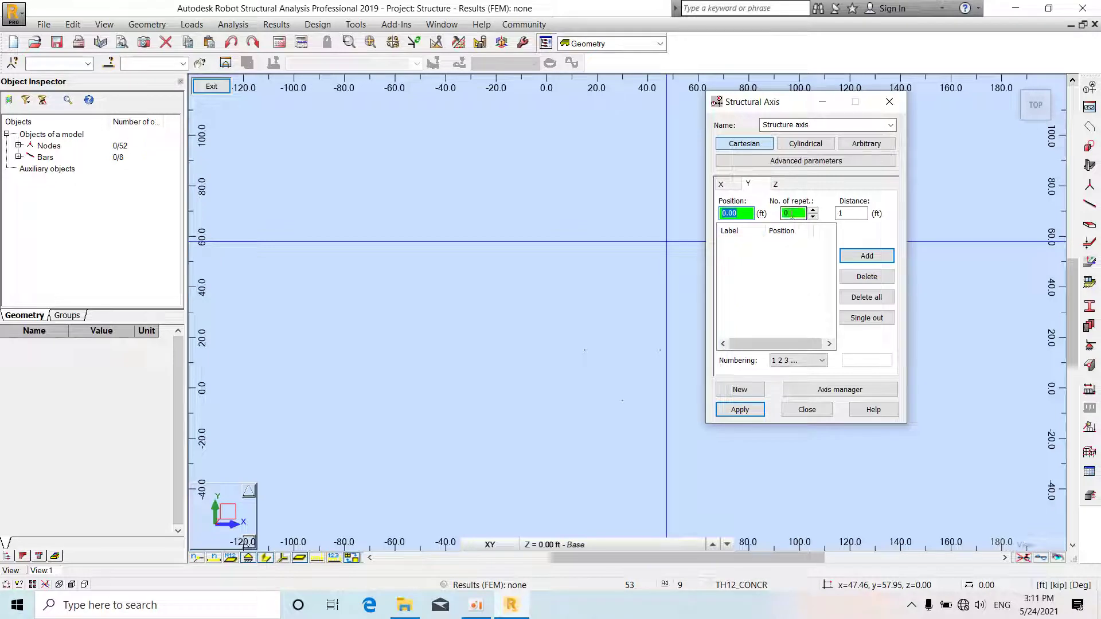
{"action": "type", "text": "3"}
{"action": "left_click", "coordinate": [838, 213]}
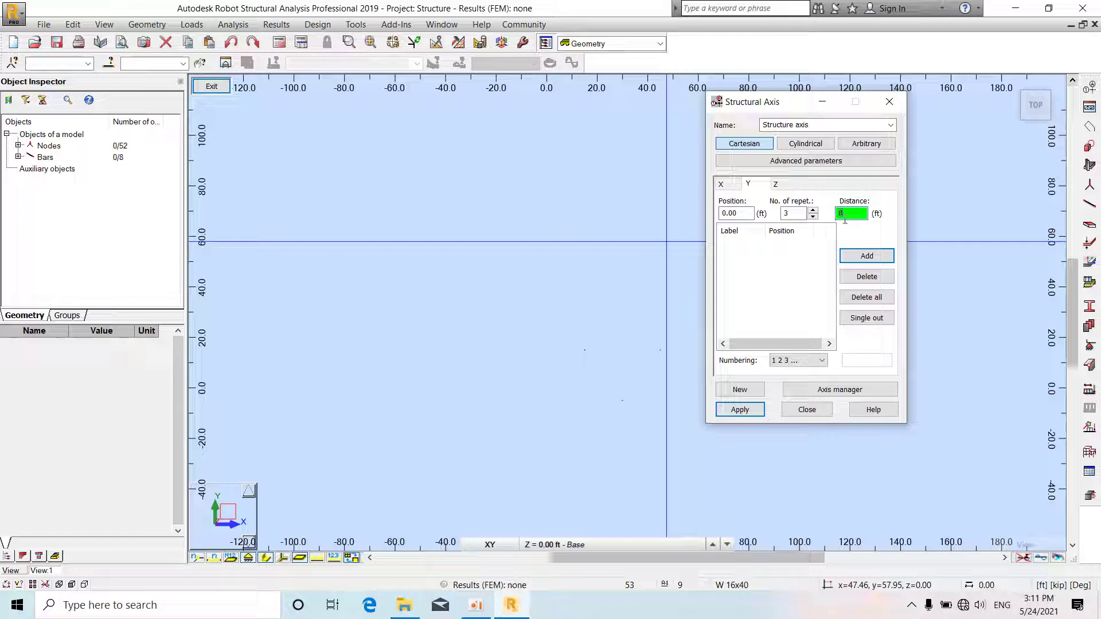
{"action": "left_click", "coordinate": [802, 361]}
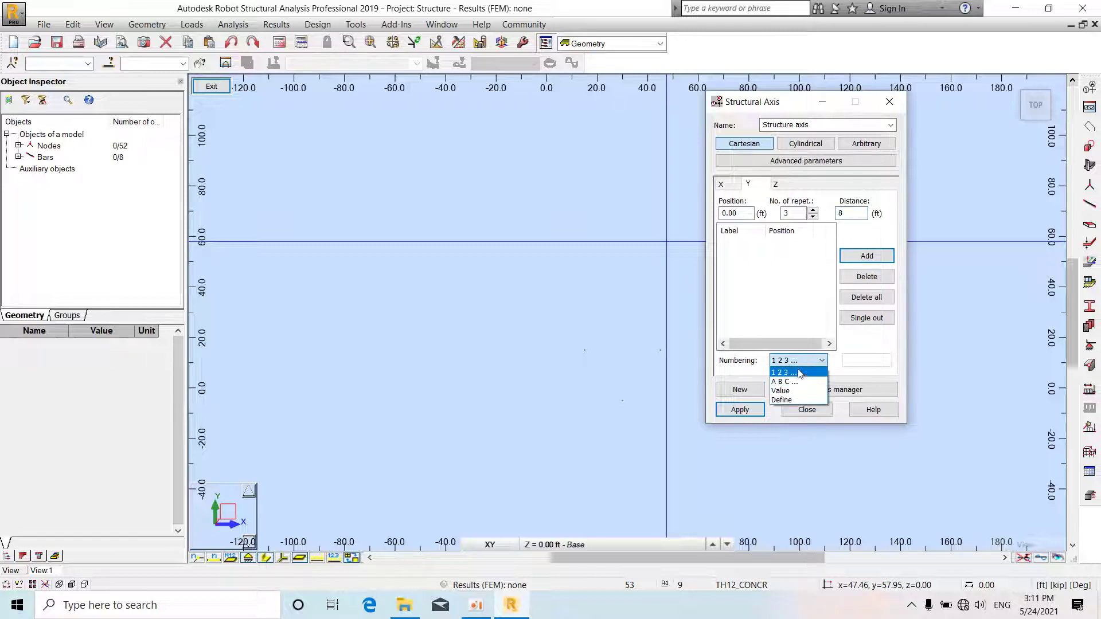
{"action": "left_click", "coordinate": [800, 373]}
{"action": "left_click", "coordinate": [866, 256]}
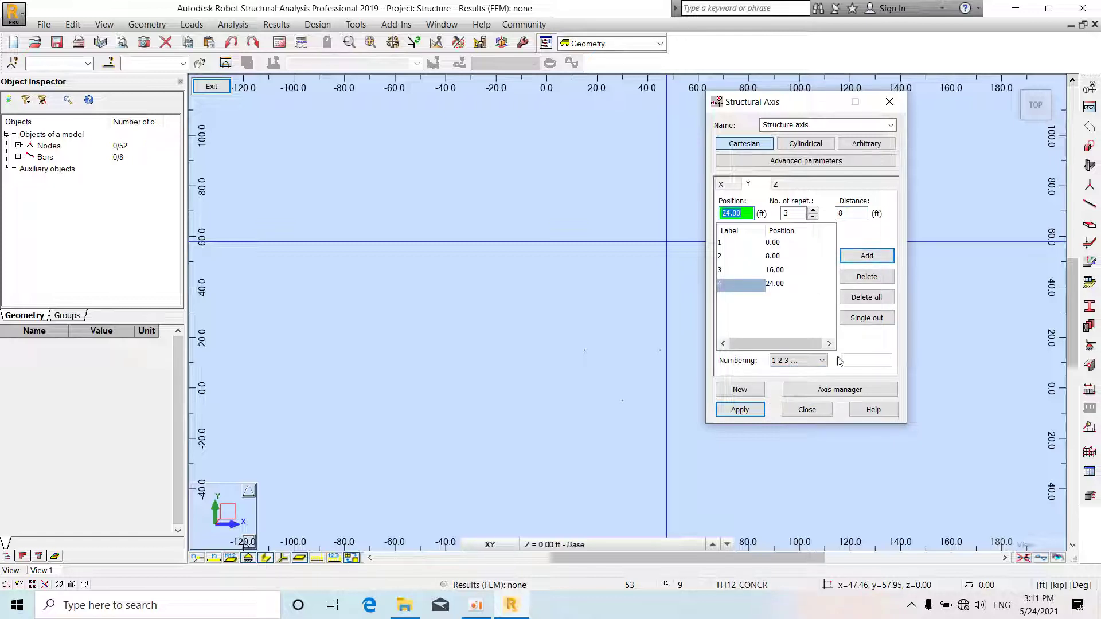
- Add Z axes from position 0.00 with 3 repetitions at 4 ft and Value numbering, and apply the axis definition
{"action": "left_click", "coordinate": [778, 185]}
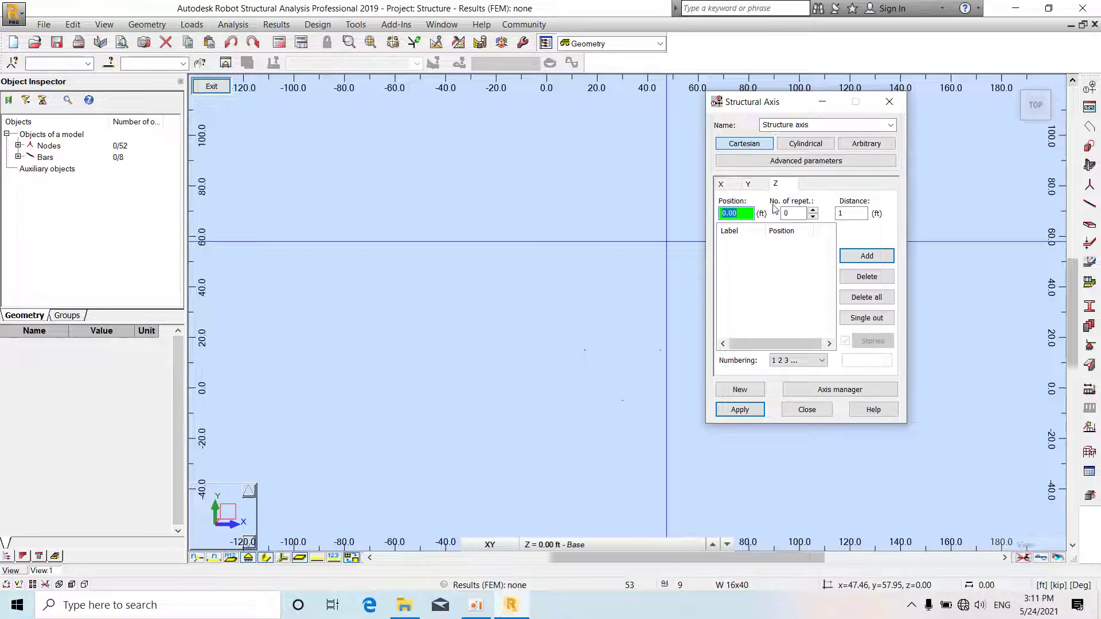
{"action": "left_click", "coordinate": [794, 213]}
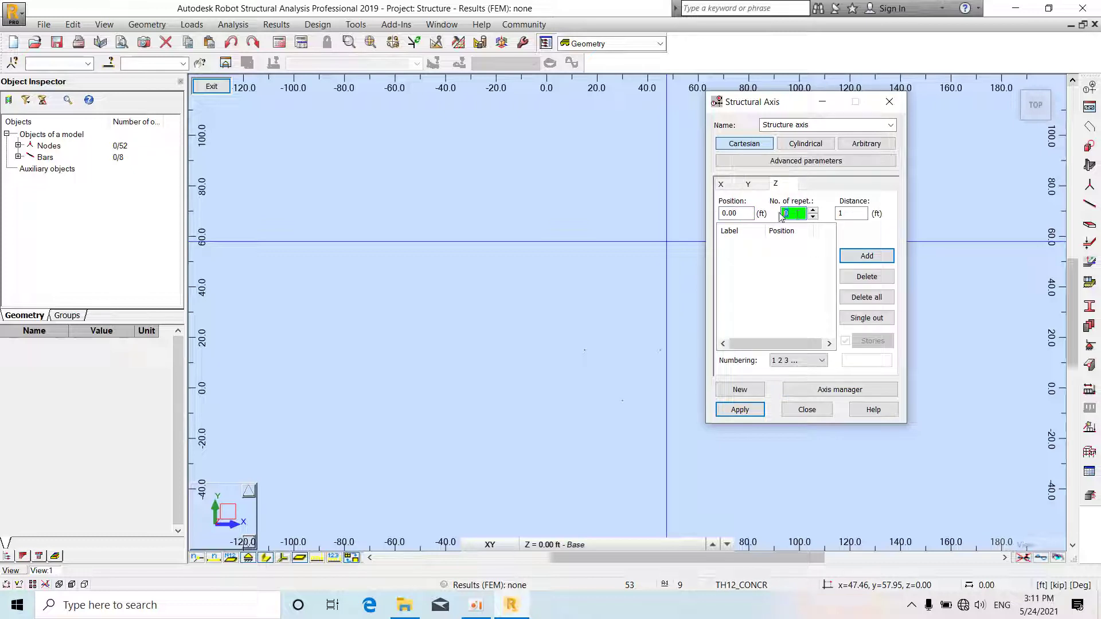
{"action": "type", "text": "3"}
{"action": "left_click", "coordinate": [837, 213]}
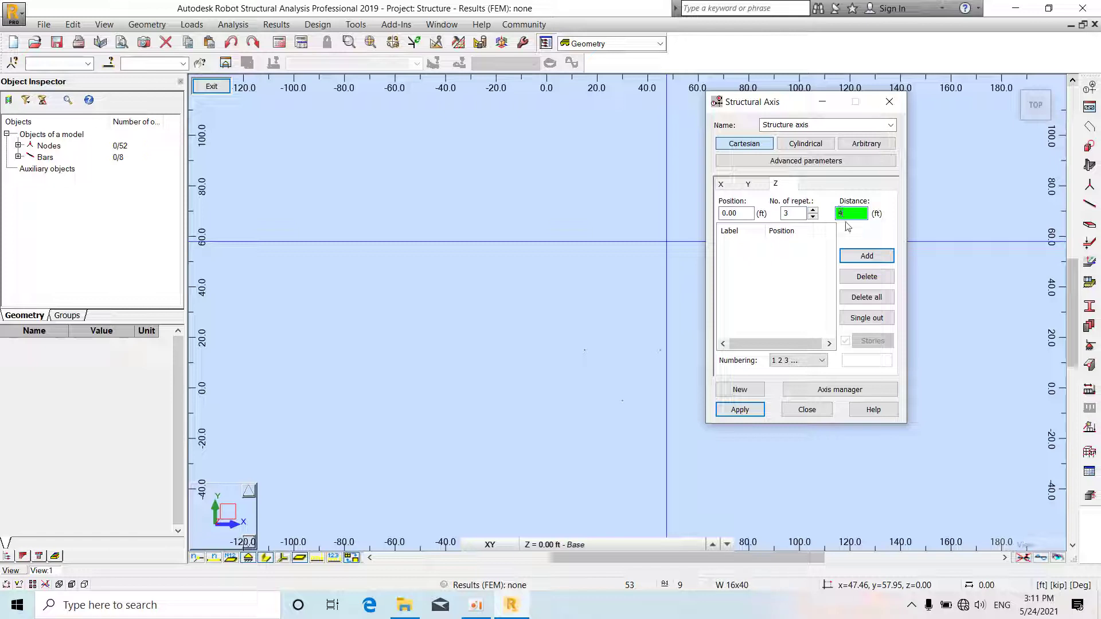
{"action": "left_click", "coordinate": [810, 360]}
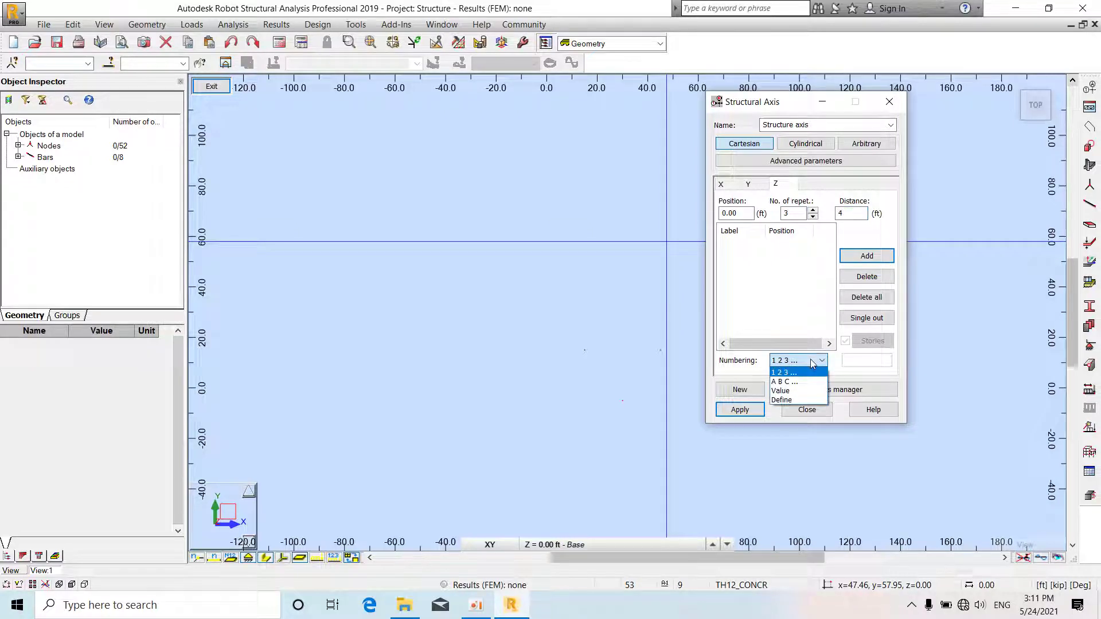
{"action": "left_click", "coordinate": [799, 400]}
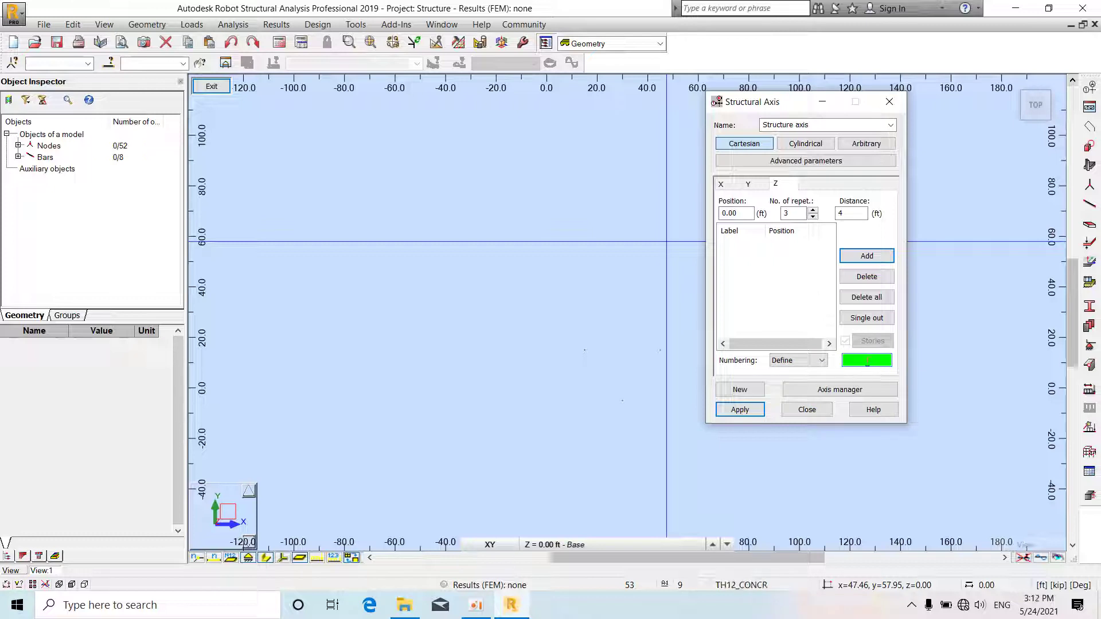
{"action": "left_click", "coordinate": [821, 360]}
{"action": "left_click", "coordinate": [805, 378]}
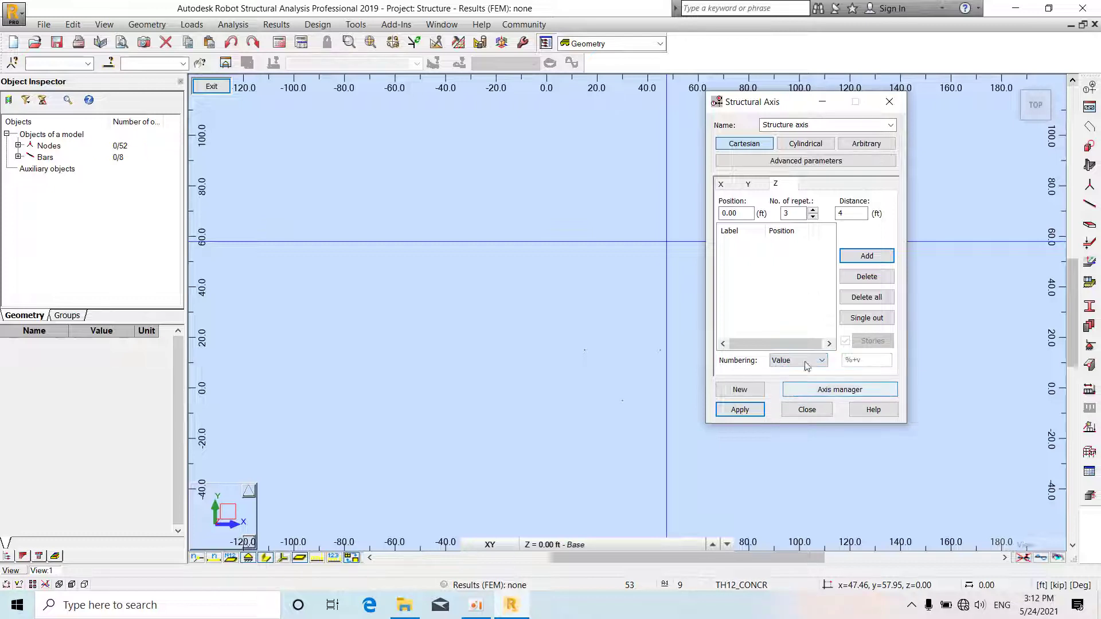
{"action": "left_click", "coordinate": [866, 255]}
{"action": "left_click", "coordinate": [747, 409]}
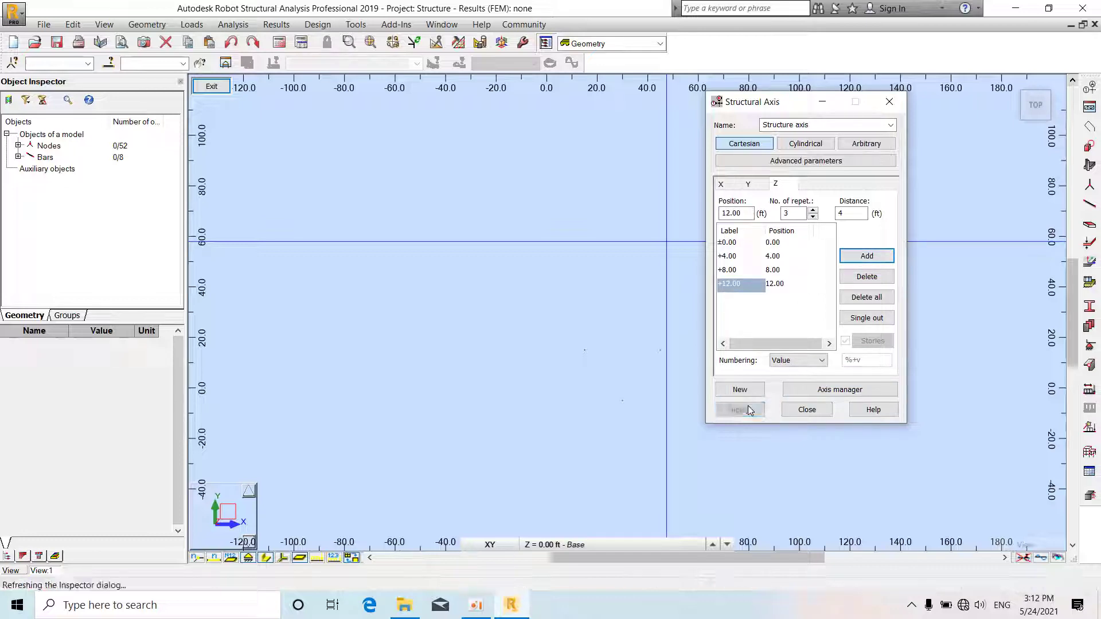
{"action": "left_click", "coordinate": [807, 409]}
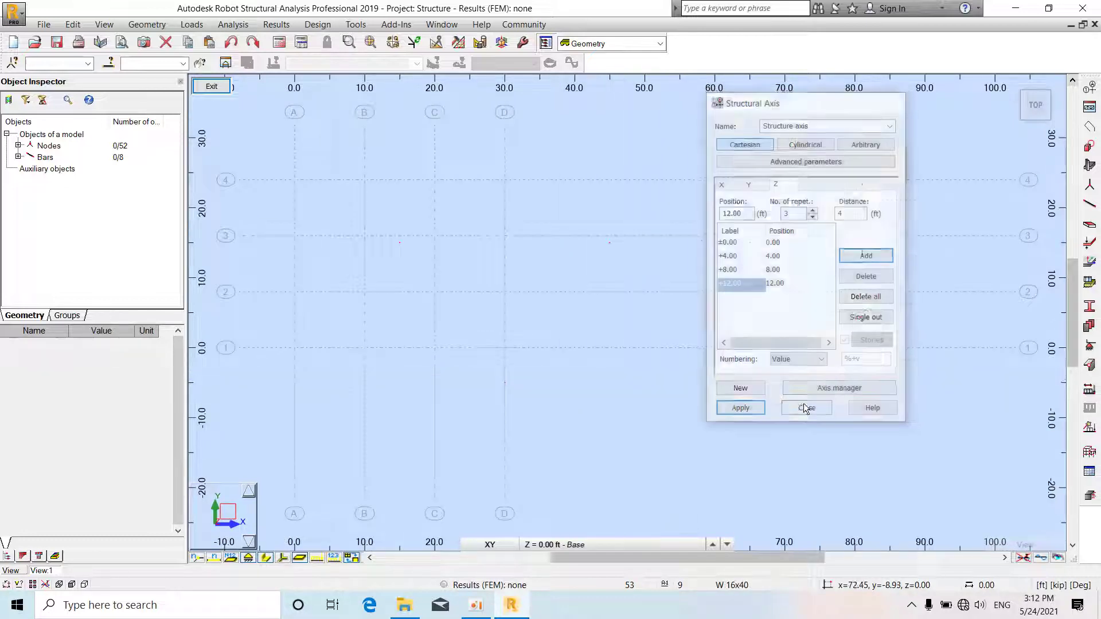
- Switch to a 3D view and delete the bars of both gabled frames
{"action": "left_click", "coordinate": [1020, 91]}
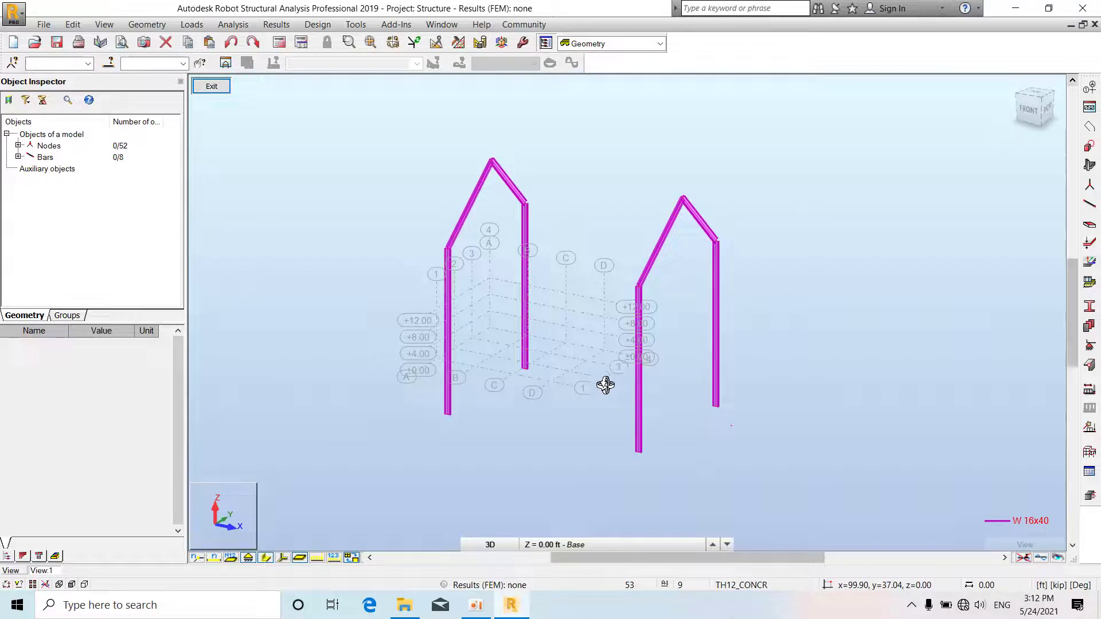
{"action": "left_click_drag", "start_coordinate": [606, 385], "coordinate": [538, 398]}
{"action": "left_click_drag", "start_coordinate": [587, 300], "coordinate": [709, 418]}
{"action": "key", "text": "Delete"}
- Rotate the model in 3D to examine the structural axes in all three directions
{"action": "right_click", "coordinate": [617, 209]}
{"action": "left_click", "coordinate": [686, 267]}
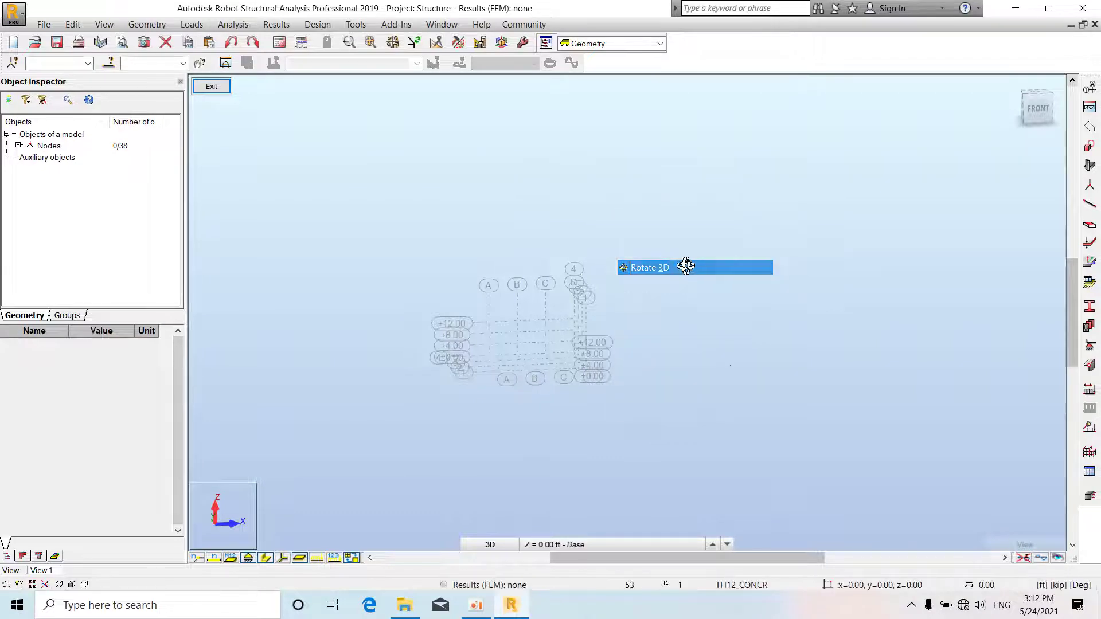
{"action": "left_click_drag", "start_coordinate": [686, 268], "coordinate": [507, 344]}
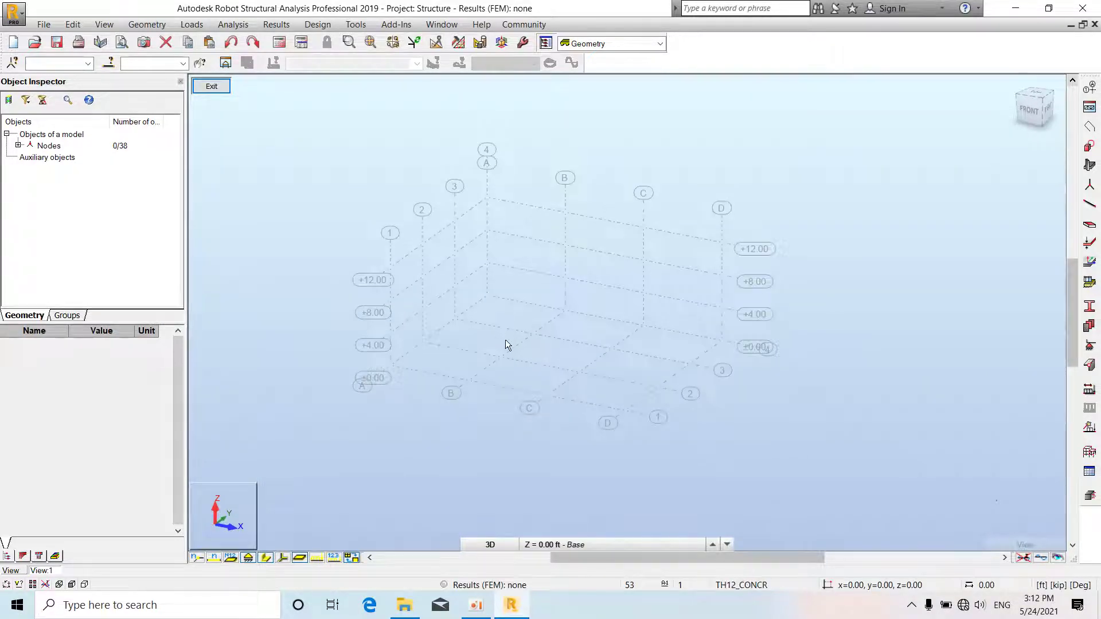
{"action": "right_click", "coordinate": [821, 148]}
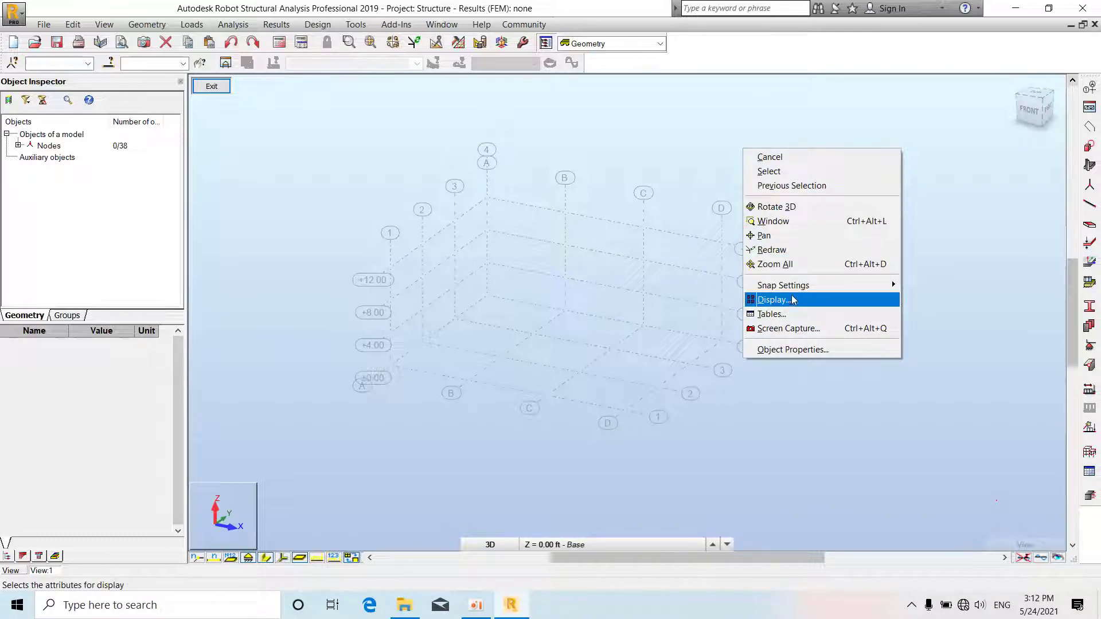
{"action": "left_click", "coordinate": [632, 141]}
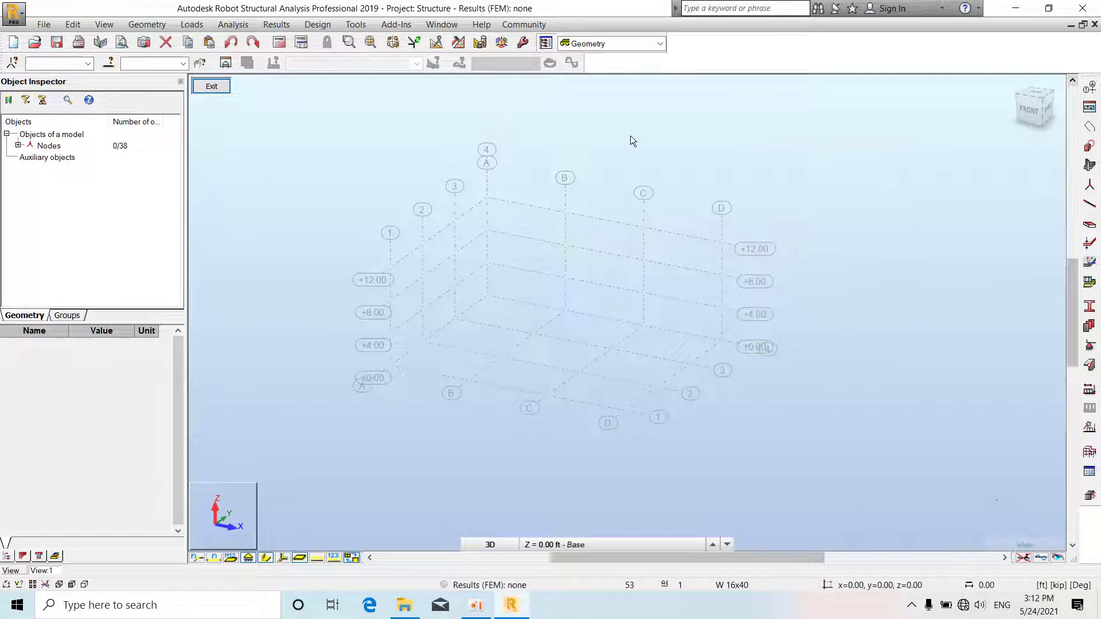
- Examine the building base level and story definition options in the Stories dialog, and close it without defining any story
{"action": "left_click", "coordinate": [147, 24]}
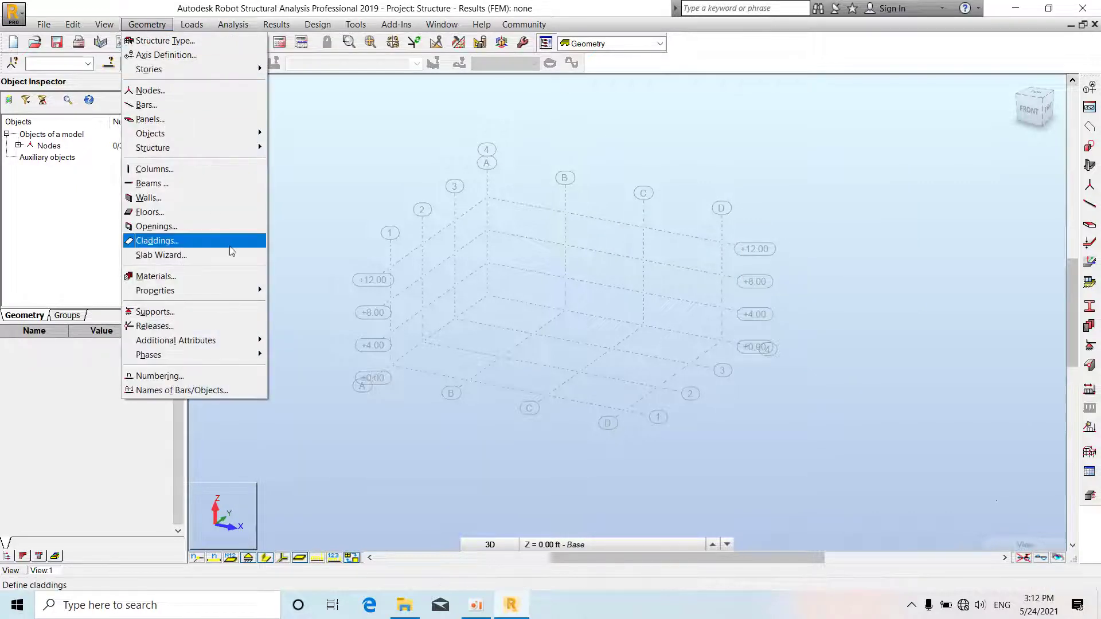
{"action": "mouse_move", "coordinate": [204, 70]}
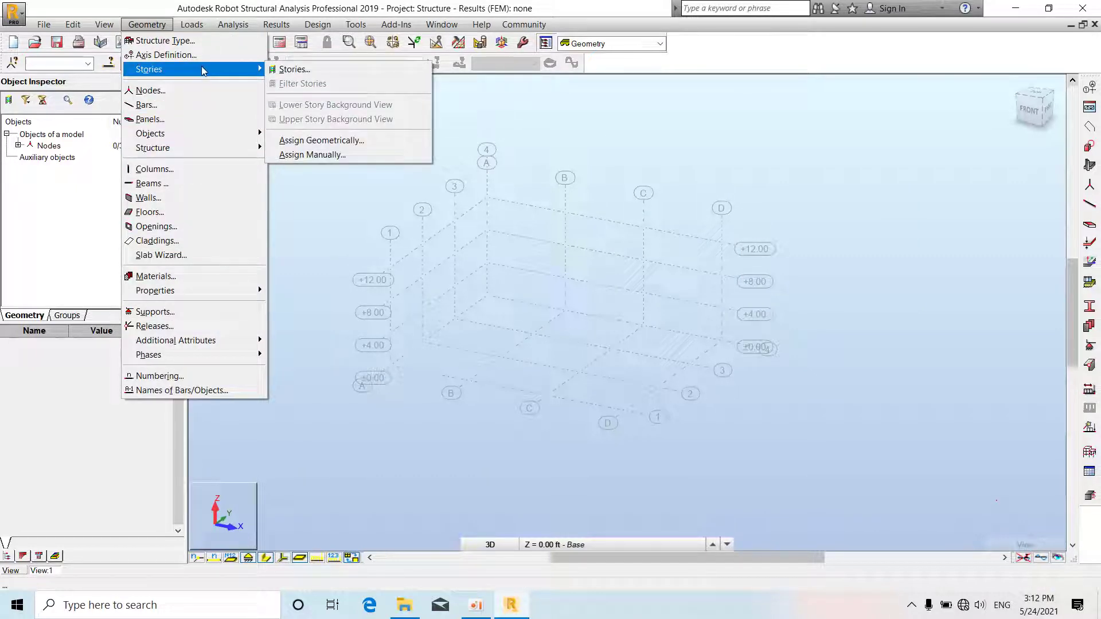
{"action": "left_click", "coordinate": [294, 69]}
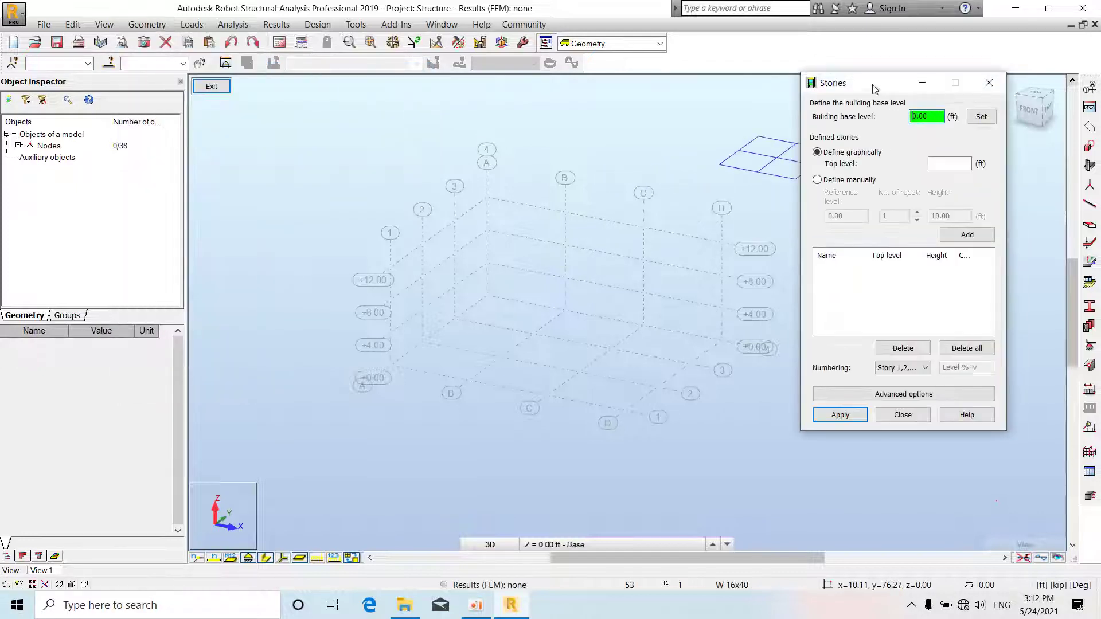
{"action": "left_click_drag", "start_coordinate": [876, 88], "coordinate": [858, 87]}
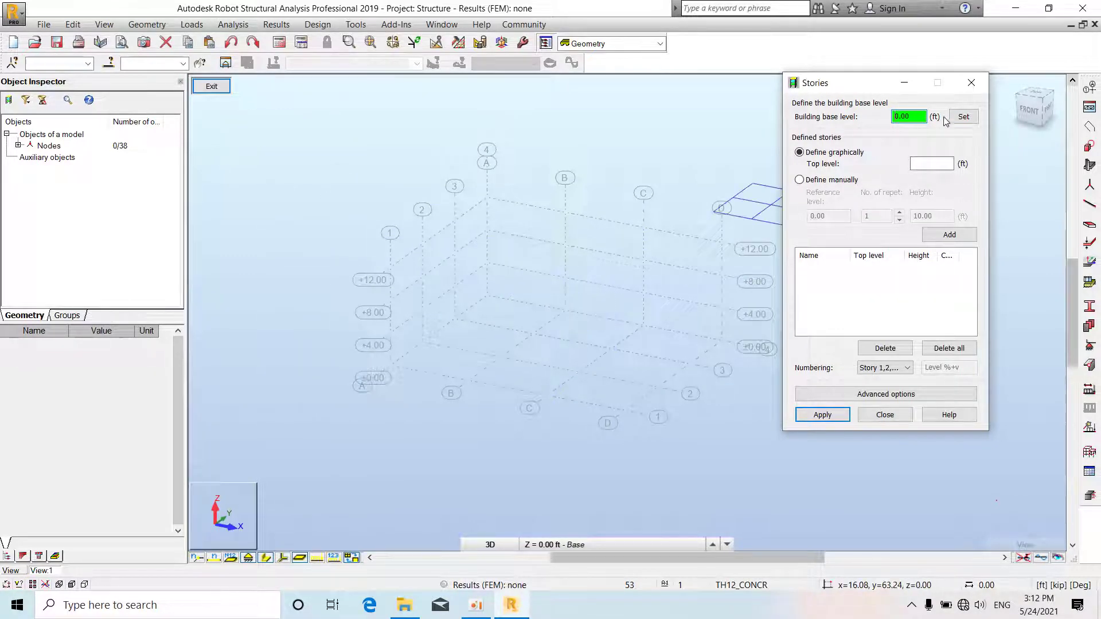
{"action": "left_click", "coordinate": [972, 83]}
- Add a node at coordinates 10.00, 24.00, 0.00 ft, at the intersection of axes B and 4 on the base level
{"action": "left_click", "coordinate": [147, 24]}
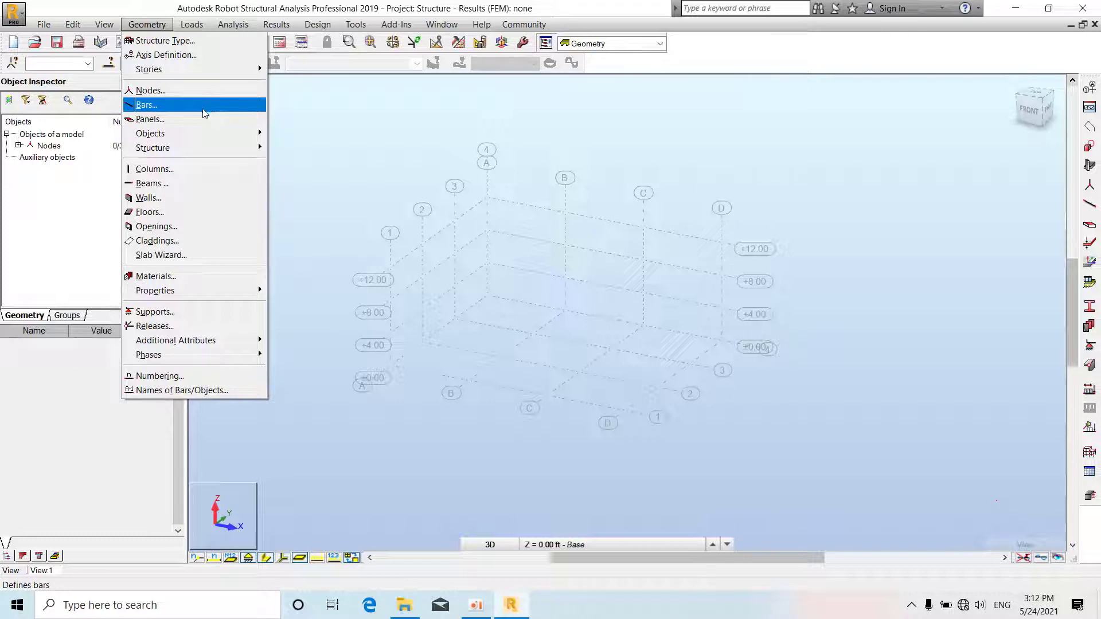
{"action": "left_click", "coordinate": [209, 92]}
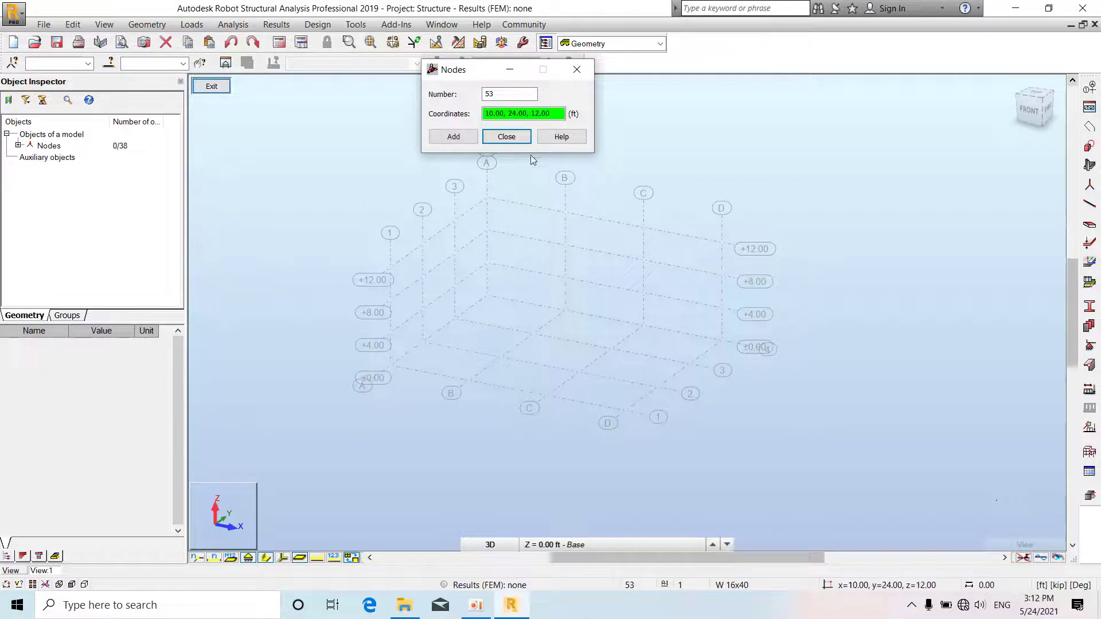
{"action": "left_click", "coordinate": [563, 307]}
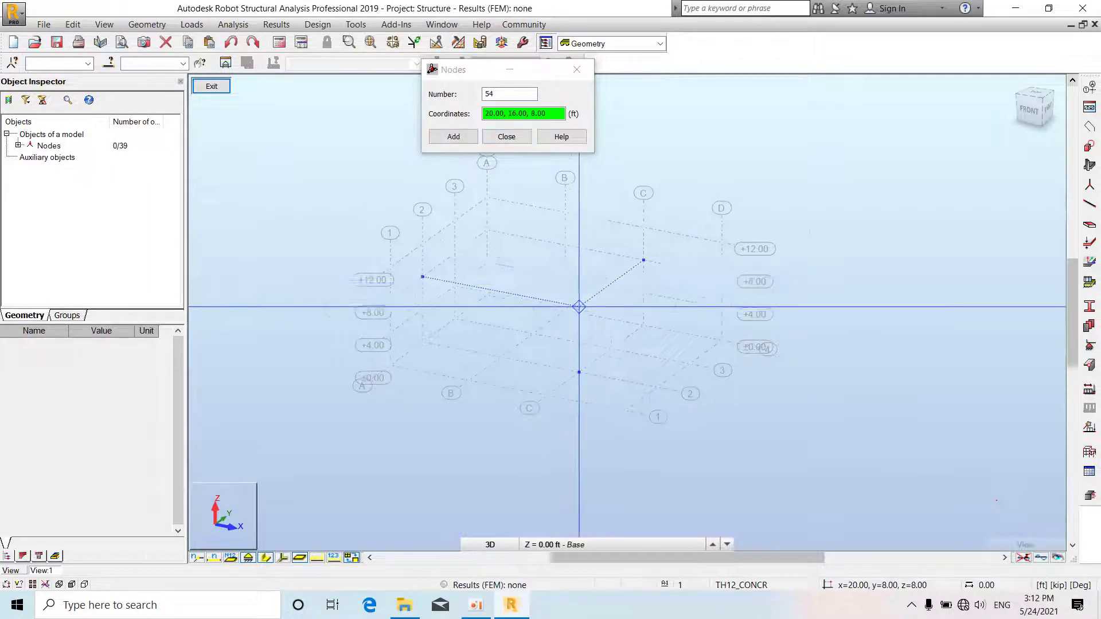
{"action": "scroll", "coordinate": [579, 307], "scroll_direction": "up", "scroll_amount": 5}
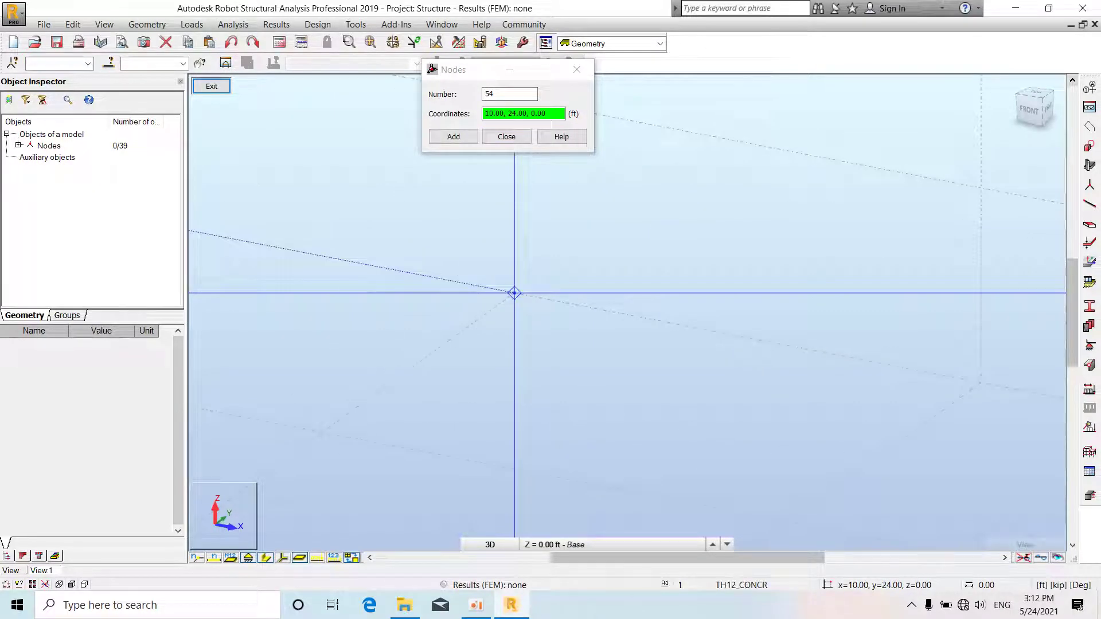
{"action": "left_click", "coordinate": [506, 137]}
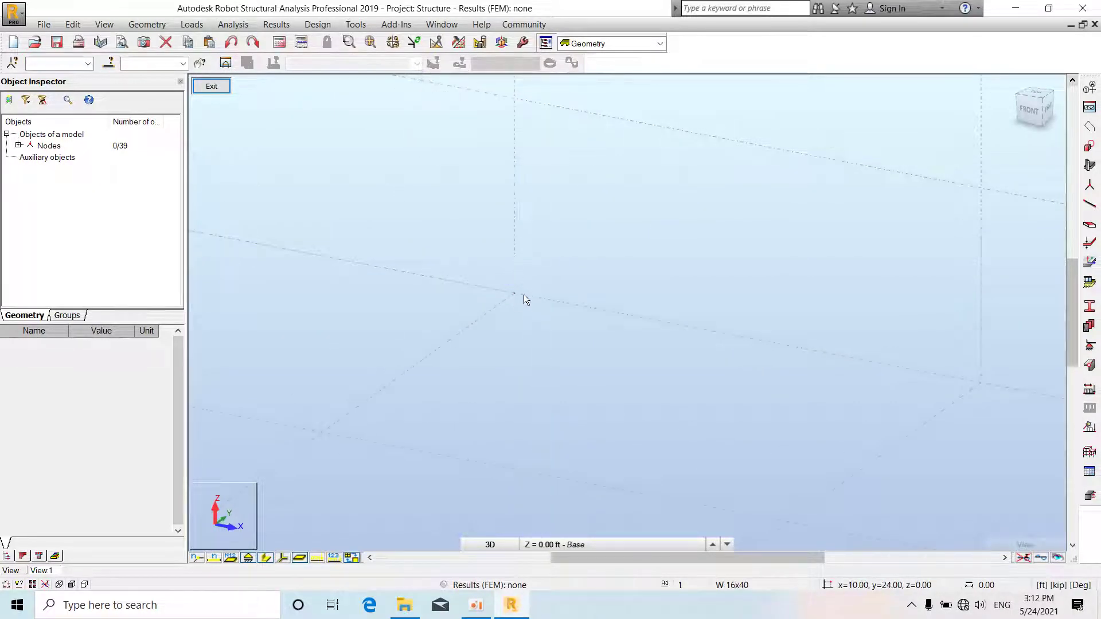
- Select the new node on the base level to view its properties, and clear the selection
{"action": "left_click", "coordinate": [515, 294]}
{"action": "scroll", "coordinate": [543, 288], "scroll_direction": "down", "scroll_amount": 5}
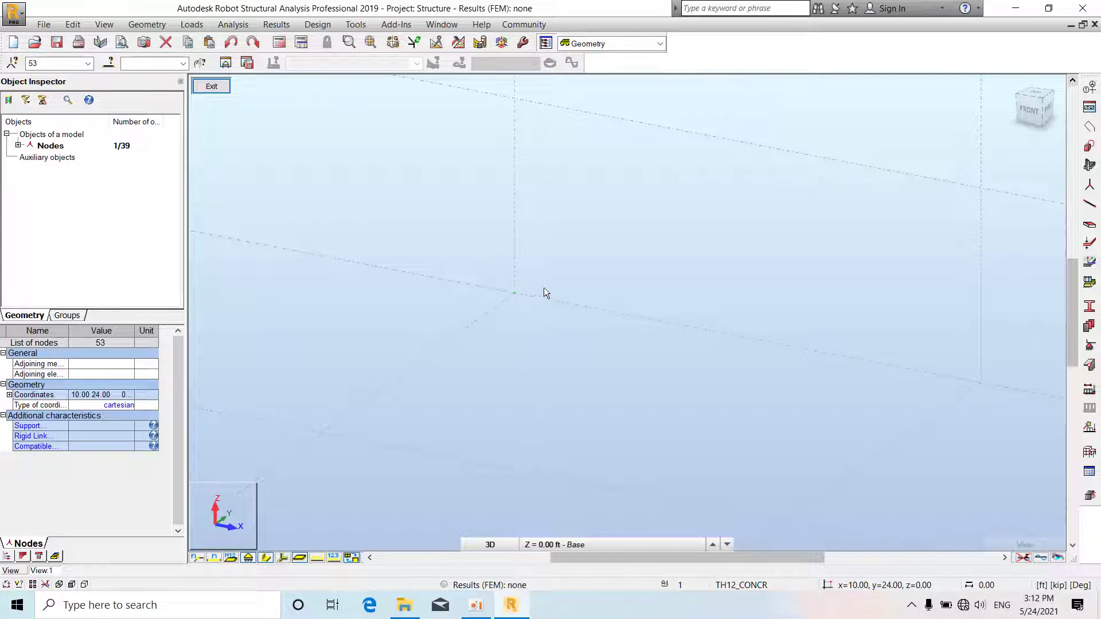
{"action": "left_click", "coordinate": [563, 281]}
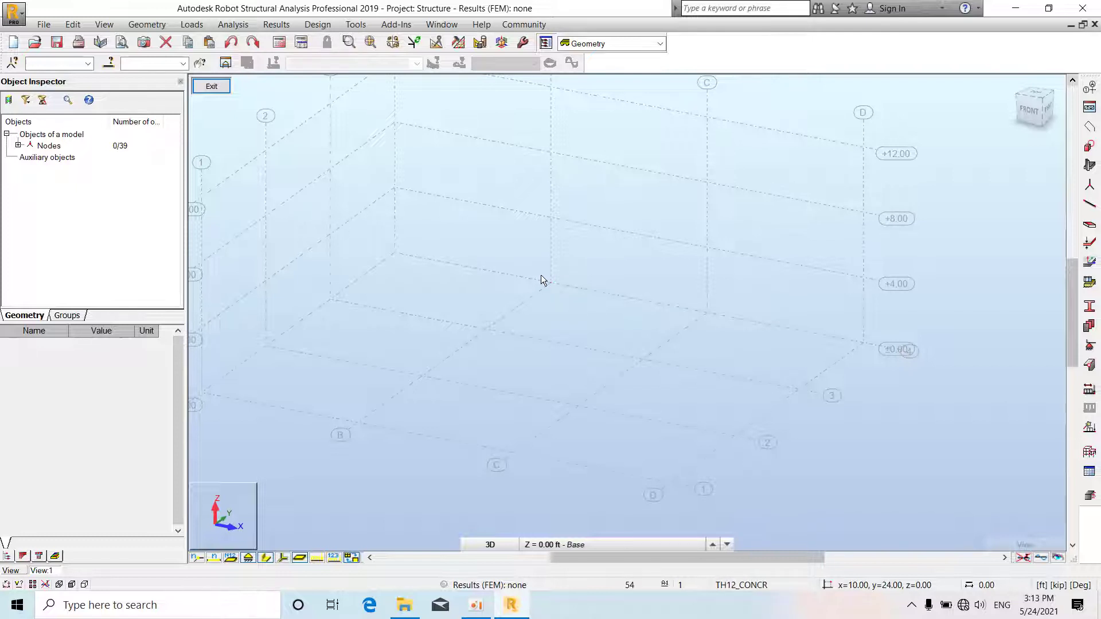
{"action": "scroll", "coordinate": [562, 284], "scroll_direction": "up", "scroll_amount": 2}
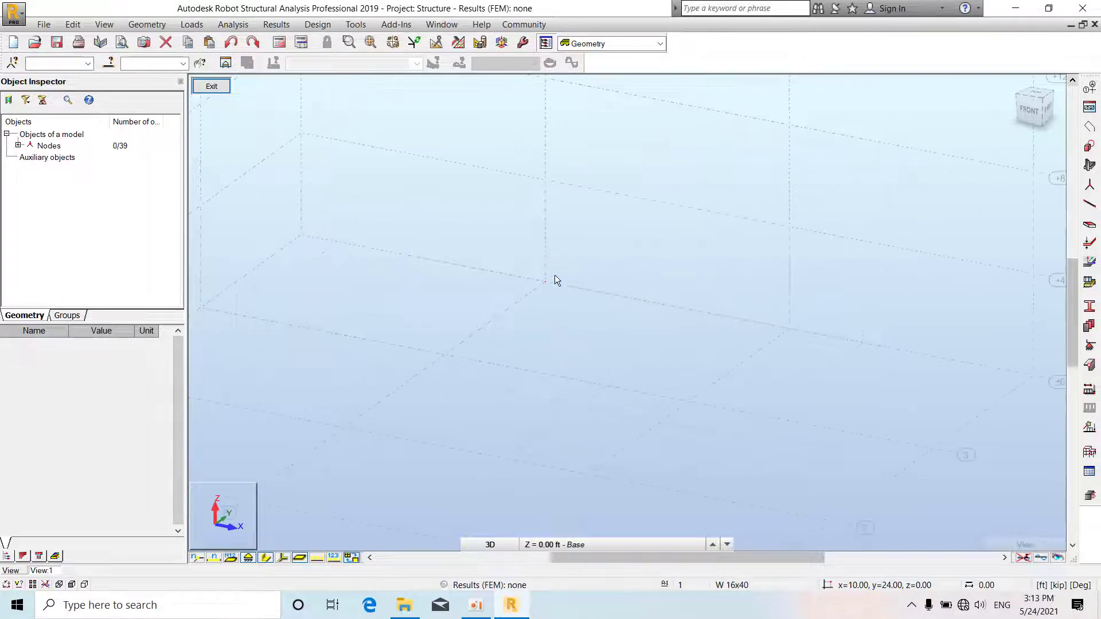
- Start defining bars with bar type Simple bar and section W 16x40
{"action": "left_click", "coordinate": [147, 24]}
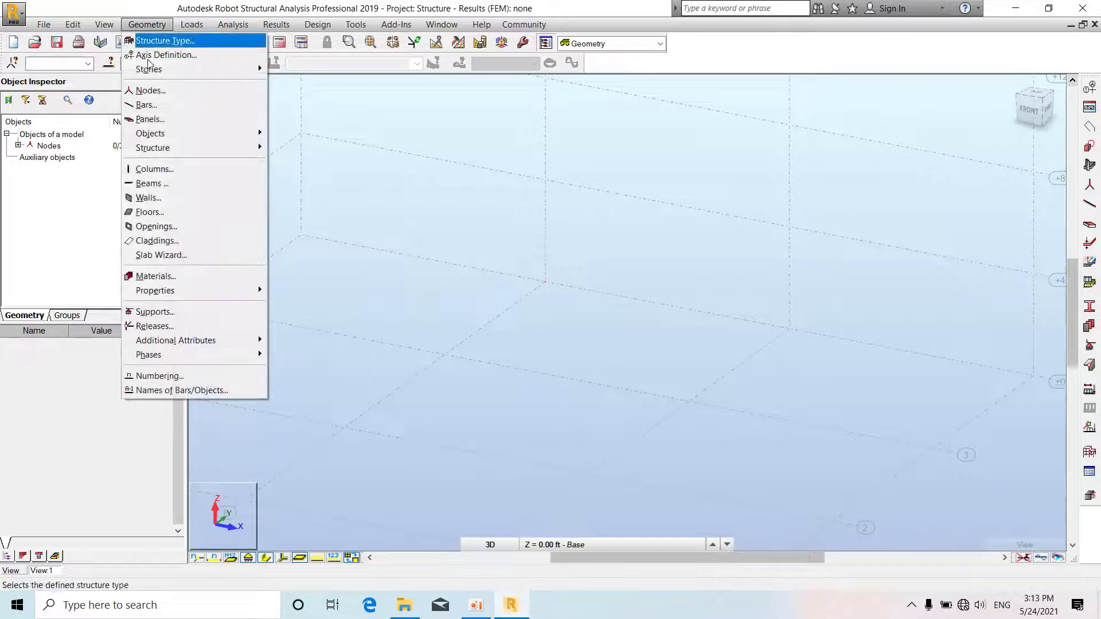
{"action": "left_click", "coordinate": [146, 105]}
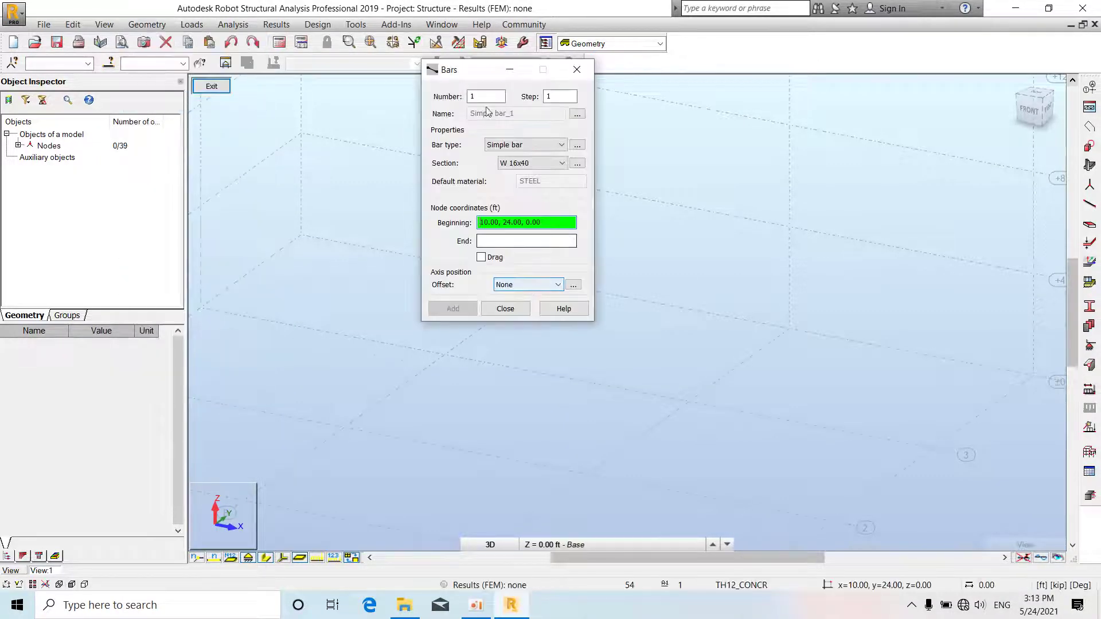
{"action": "left_click_drag", "start_coordinate": [476, 72], "coordinate": [853, 86]}
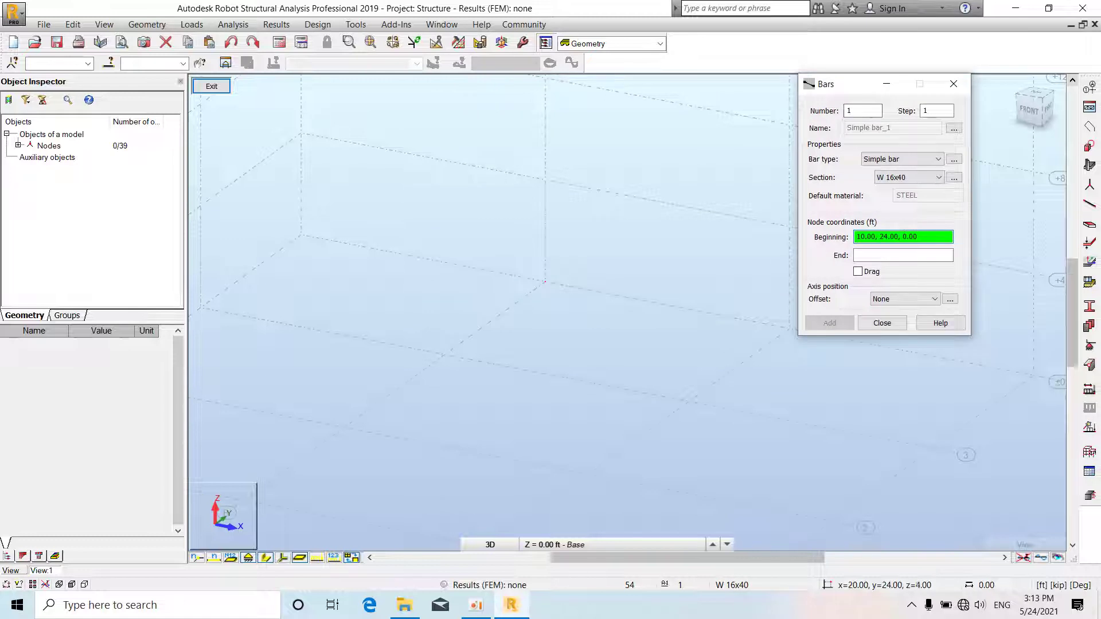
{"action": "left_click", "coordinate": [915, 162]}
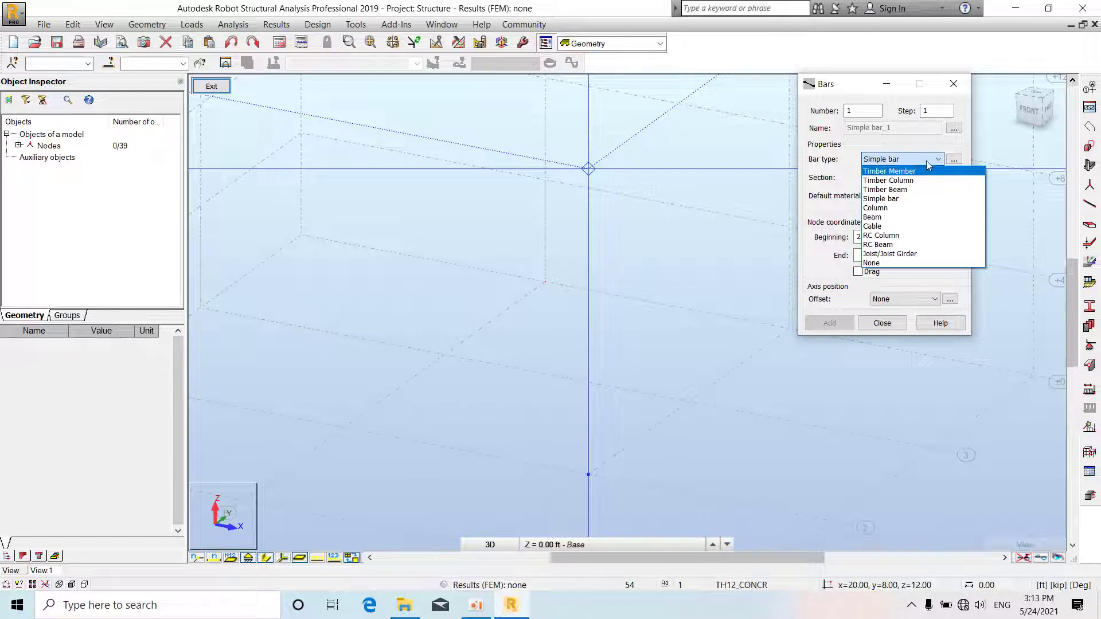
{"action": "left_click", "coordinate": [906, 199]}
{"action": "left_click", "coordinate": [915, 179]}
{"action": "left_click", "coordinate": [913, 180]}
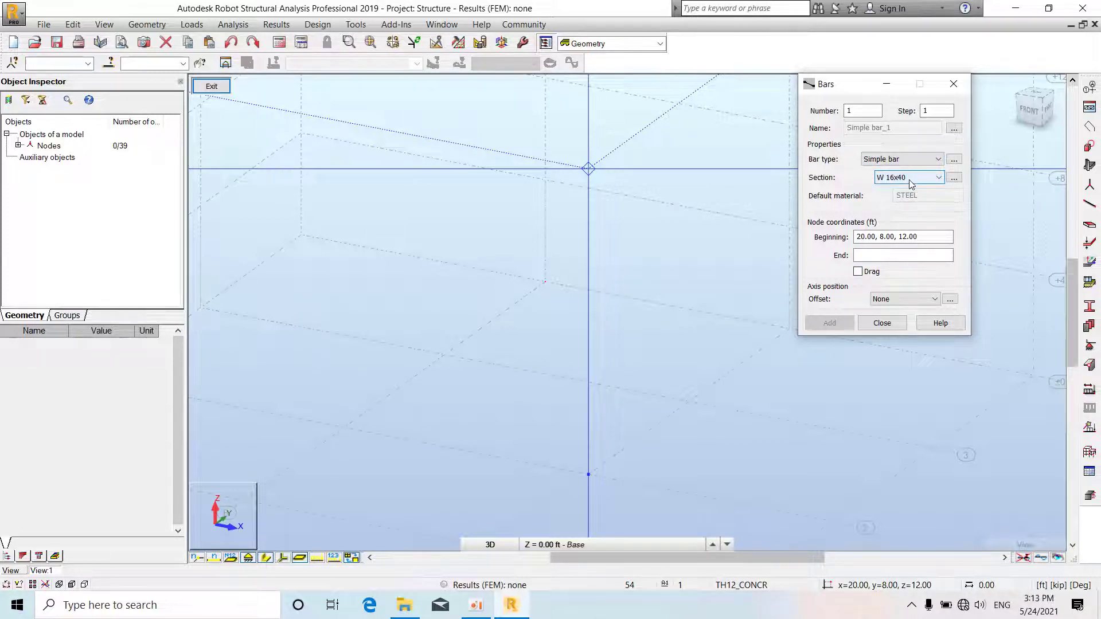
- Draw two connected bars on the base level, from 10, 24, 0 to 20, 24, 0 and on to 20, 16, 0
{"action": "left_click", "coordinate": [302, 236]}
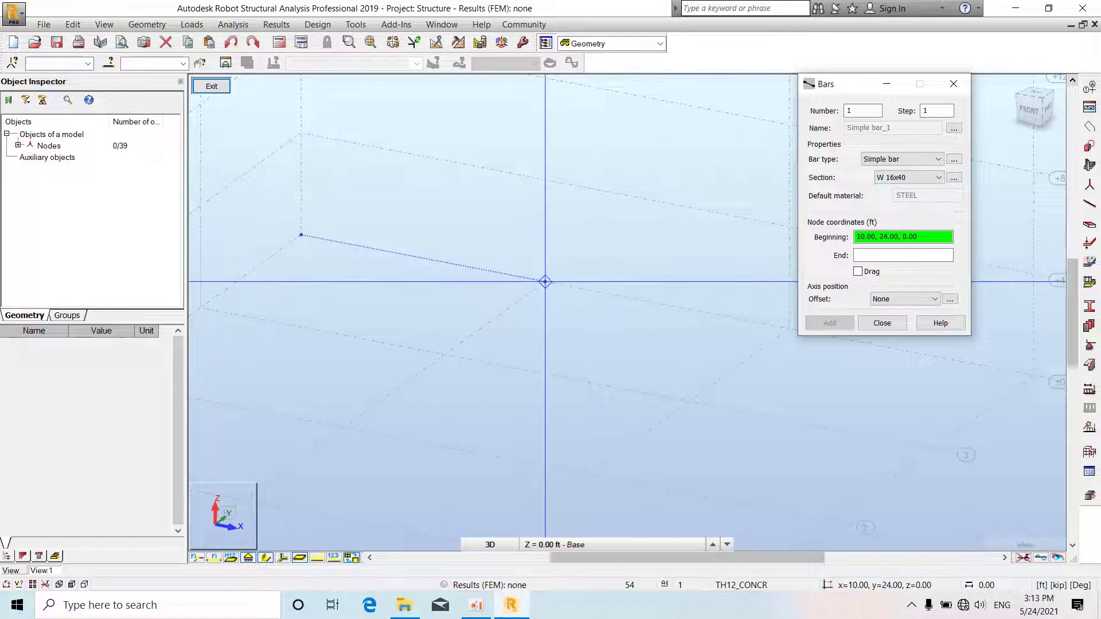
{"action": "left_click", "coordinate": [789, 328]}
{"action": "scroll", "coordinate": [623, 318], "scroll_direction": "down", "scroll_amount": 4}
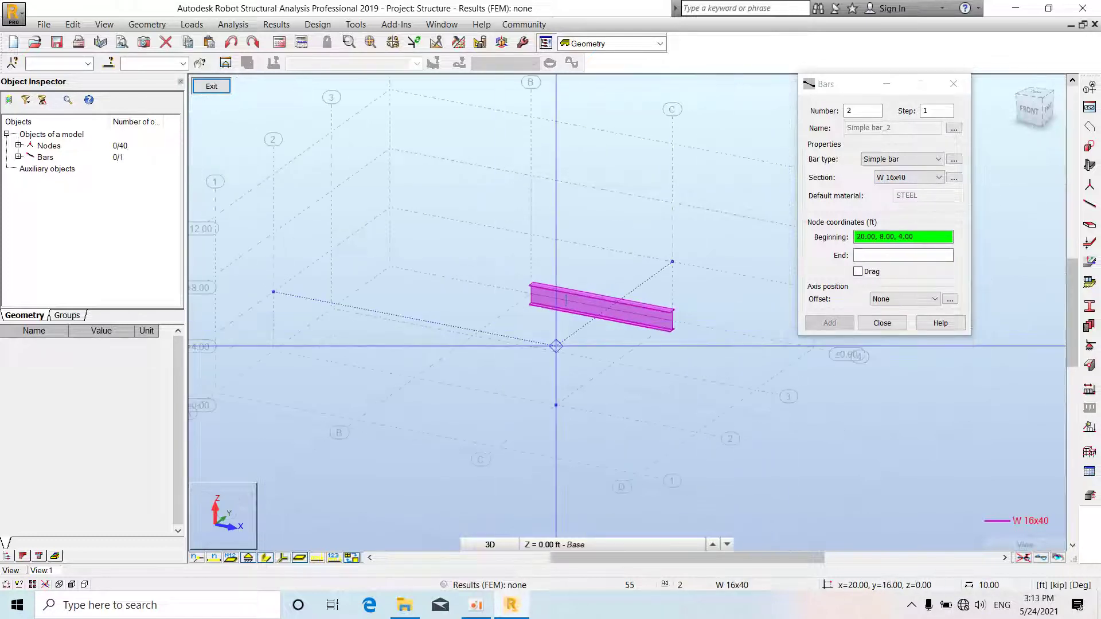
{"action": "left_click", "coordinate": [614, 363]}
{"action": "left_click", "coordinate": [881, 323]}
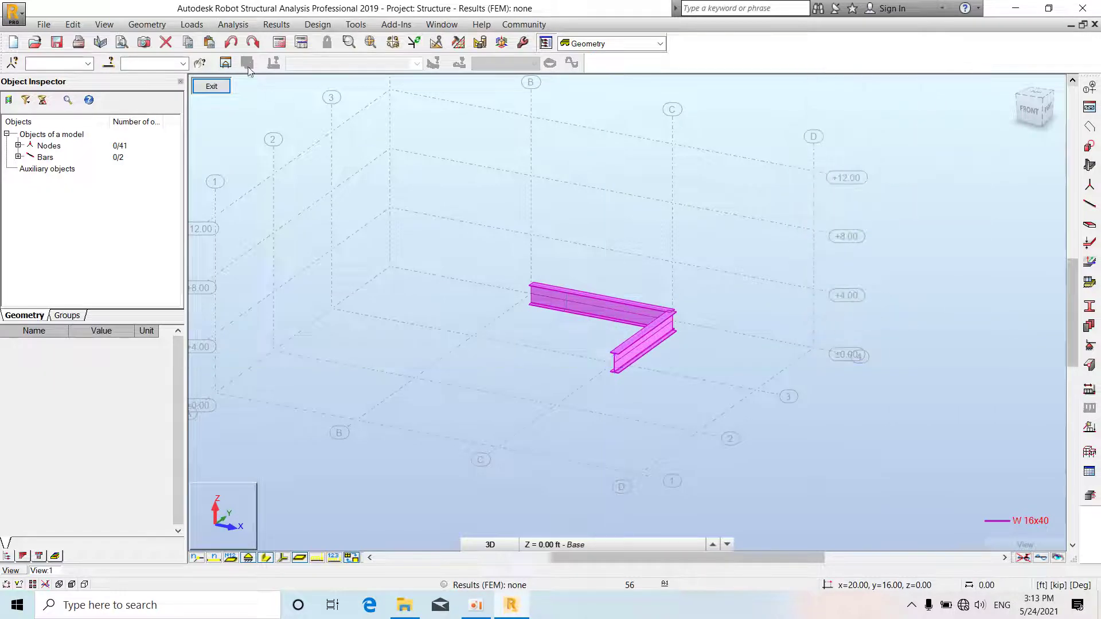
- Draw a closed Contour object on the base level with corners at 0, 8, 0; 0, 0, 0; 10, 0, 0; and 10, 16, 0
{"action": "left_click", "coordinate": [147, 25]}
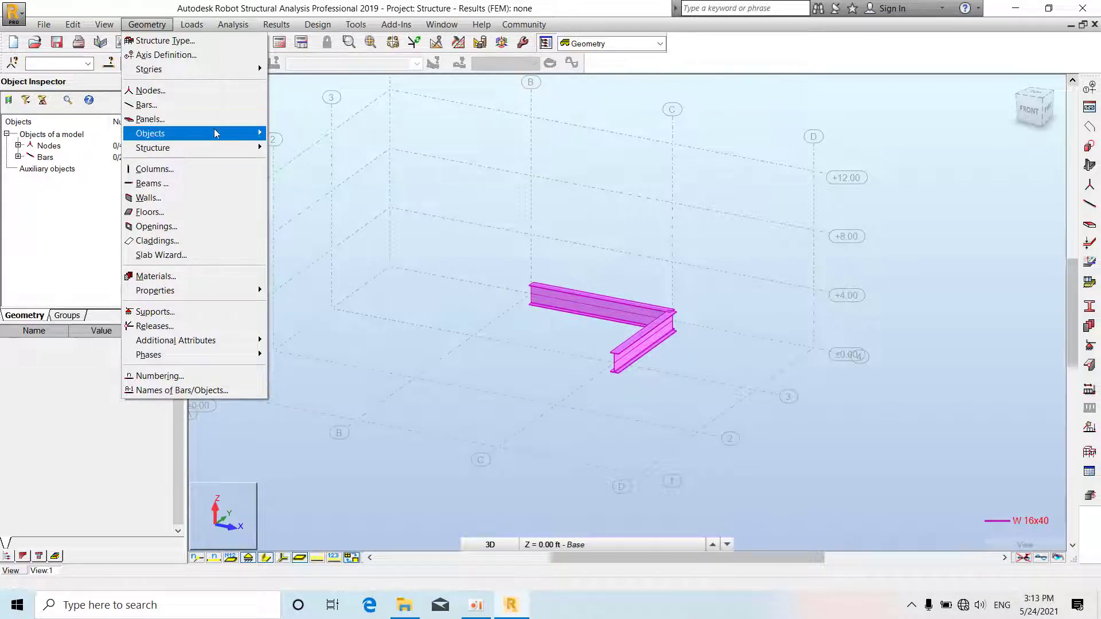
{"action": "mouse_move", "coordinate": [217, 136]}
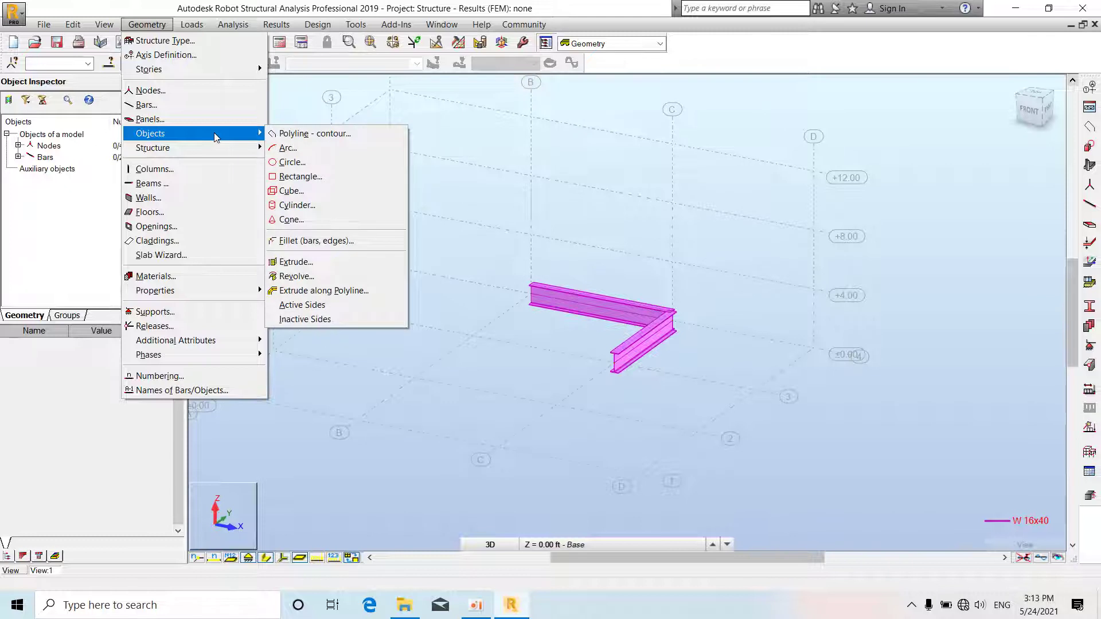
{"action": "left_click", "coordinate": [349, 140]}
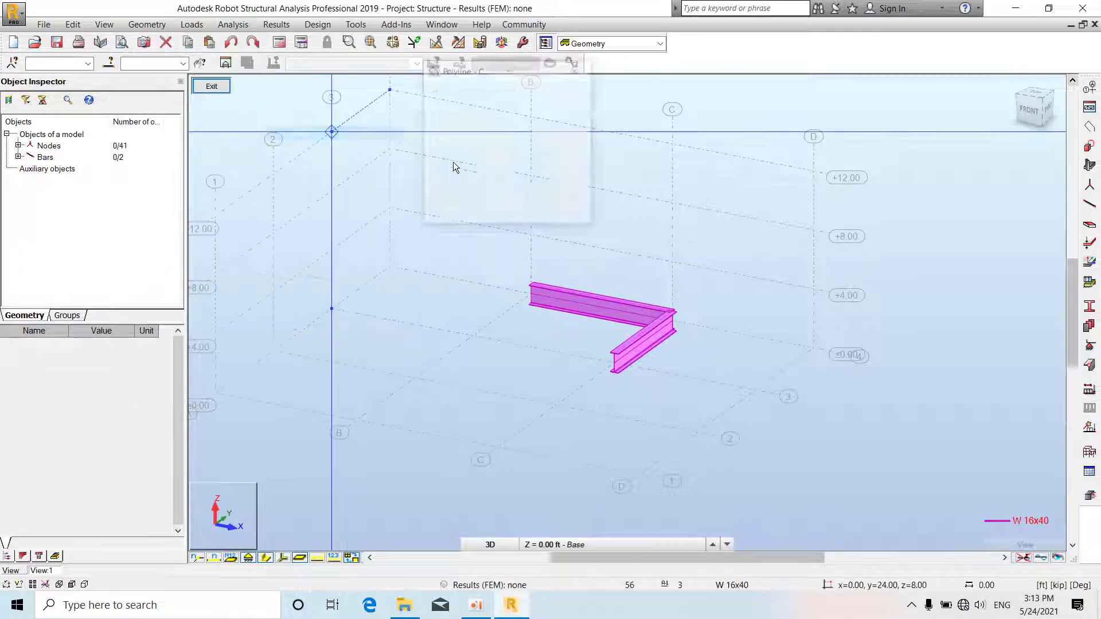
{"action": "left_click_drag", "start_coordinate": [461, 73], "coordinate": [618, 64]}
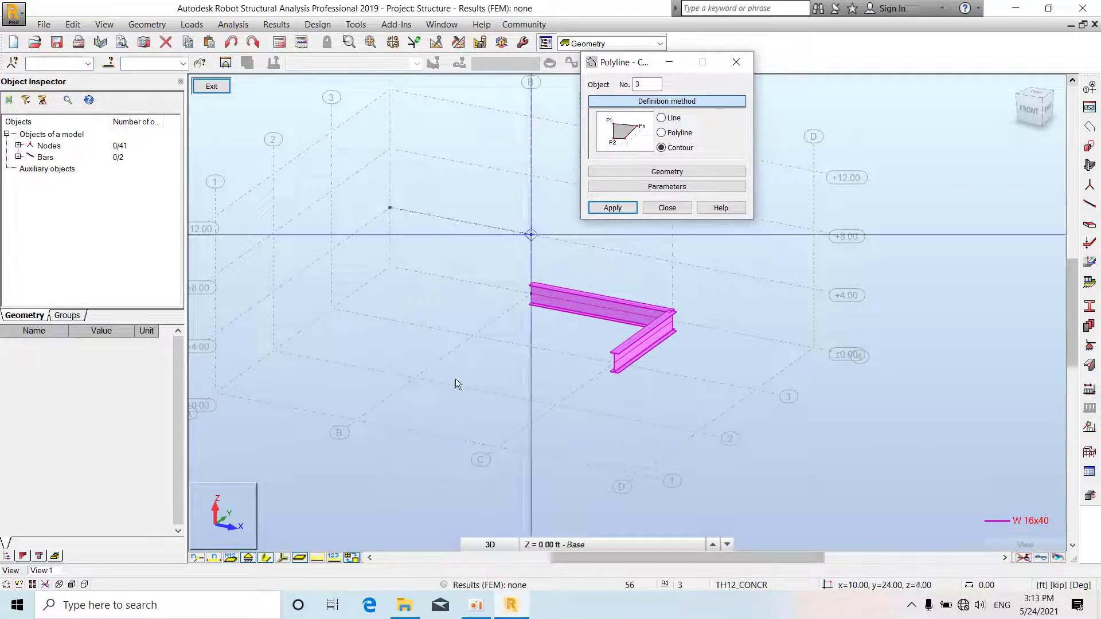
{"action": "left_click", "coordinate": [273, 351]}
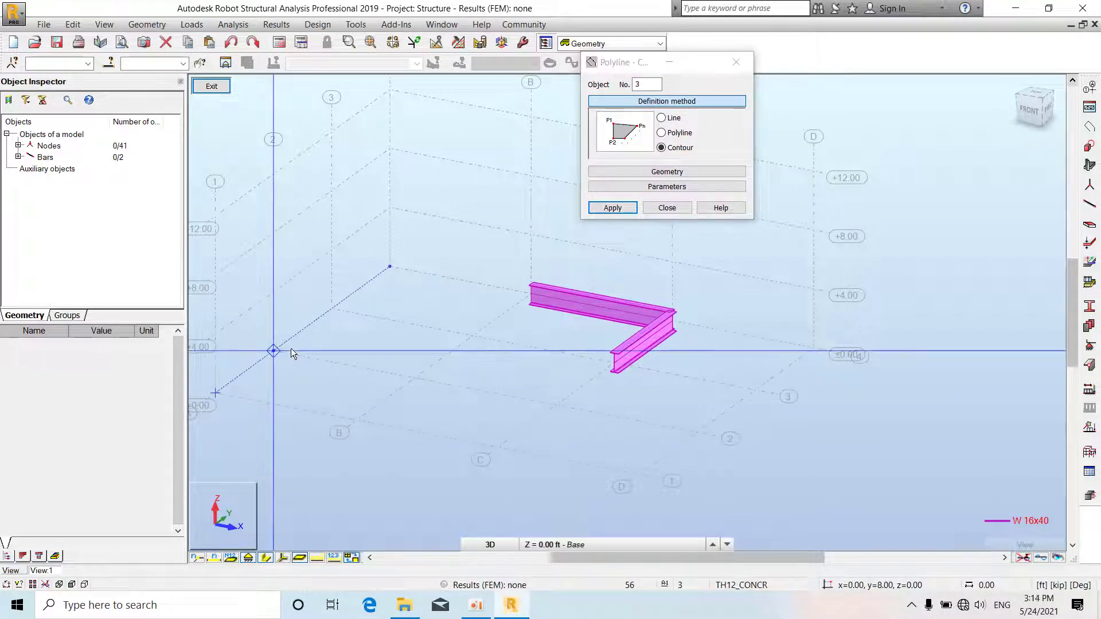
{"action": "left_click", "coordinate": [215, 392]}
{"action": "left_click", "coordinate": [415, 378]}
{"action": "left_click", "coordinate": [473, 336]}
{"action": "left_click", "coordinate": [425, 385]}
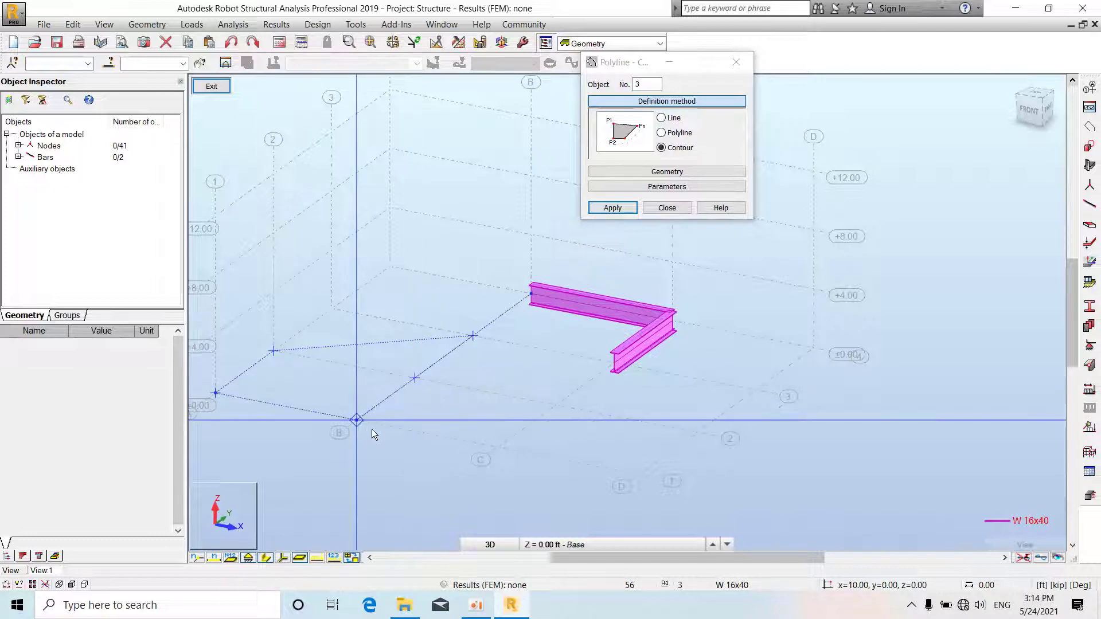
{"action": "left_click", "coordinate": [617, 208]}
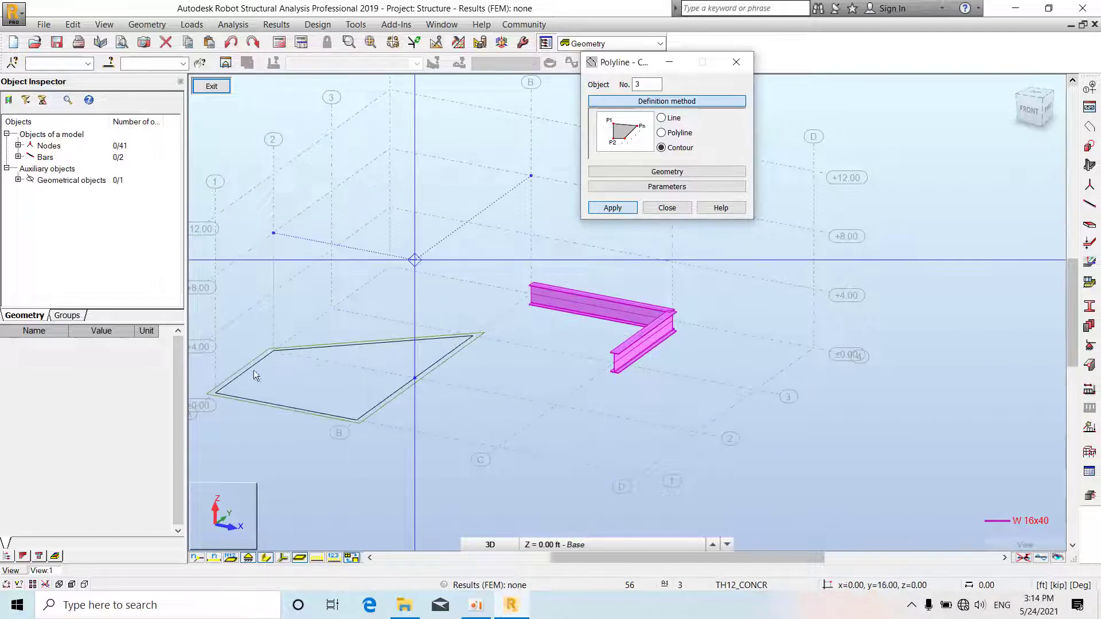
{"action": "left_click", "coordinate": [331, 190]}
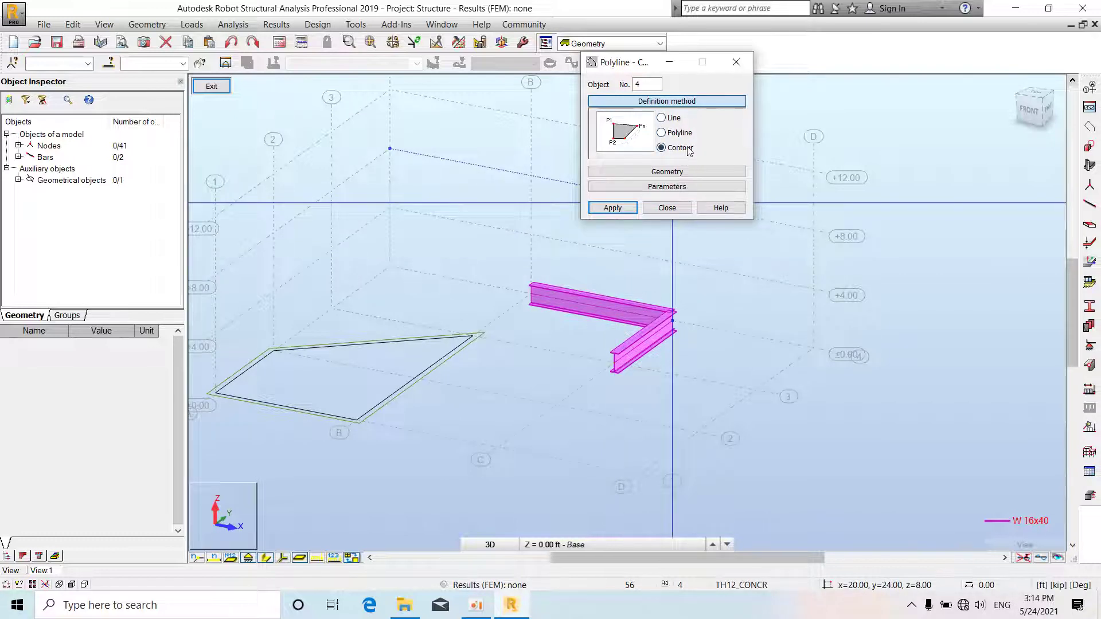
{"action": "left_click", "coordinate": [667, 208]}
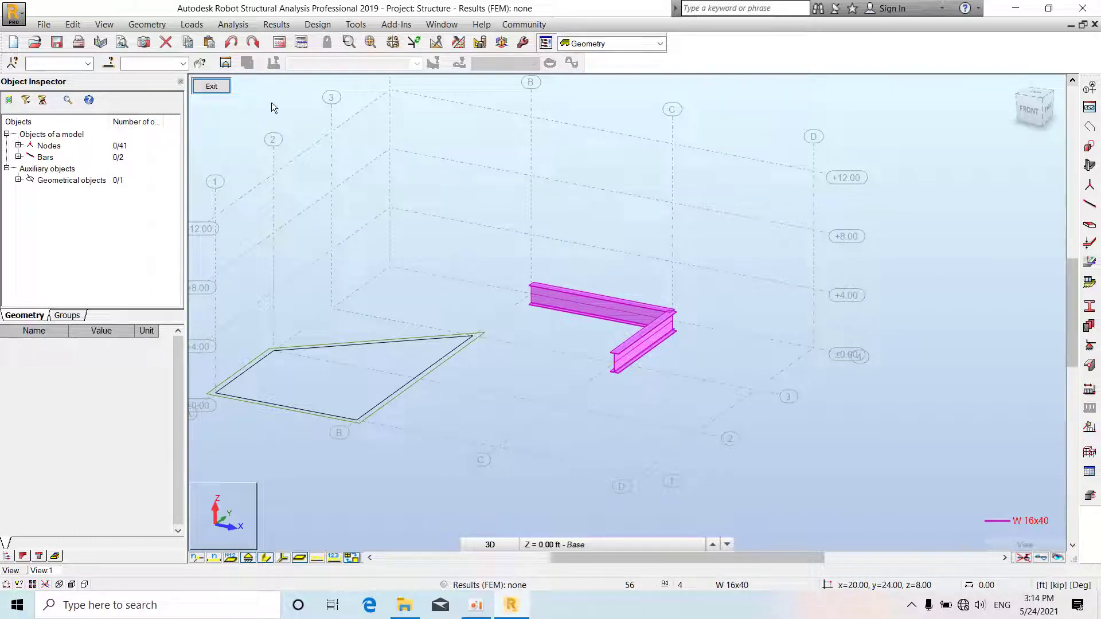
- Draw a Center - Begin - End arc centred at 20, 0, 0, spanning between 30, 0, 0 and the direction of 30, 0, 4
{"action": "left_click", "coordinate": [146, 24]}
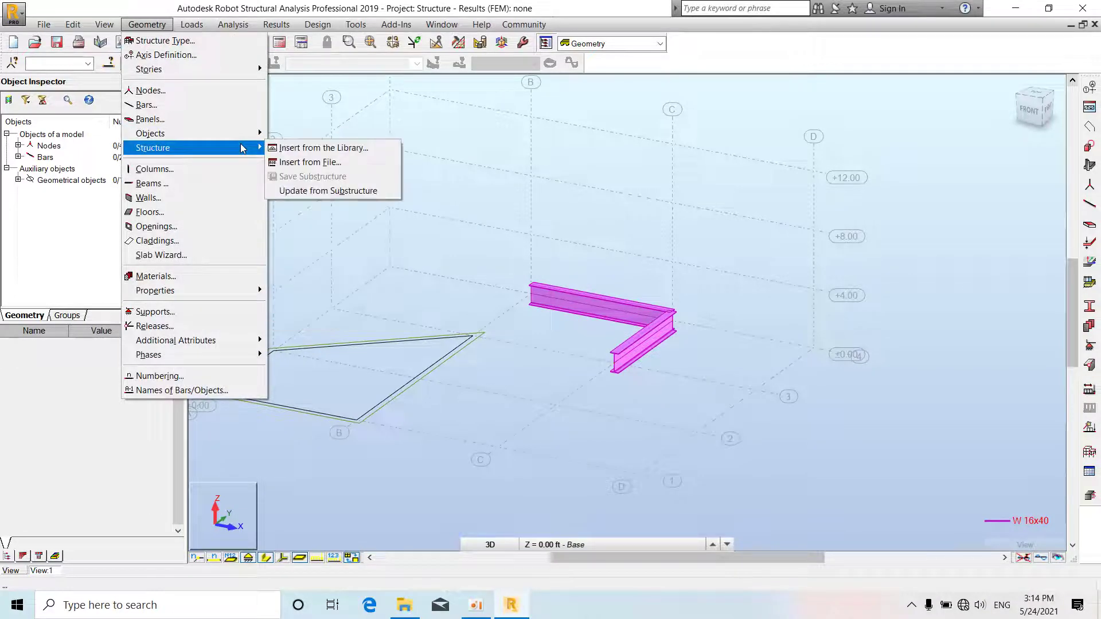
{"action": "left_click", "coordinate": [288, 148]}
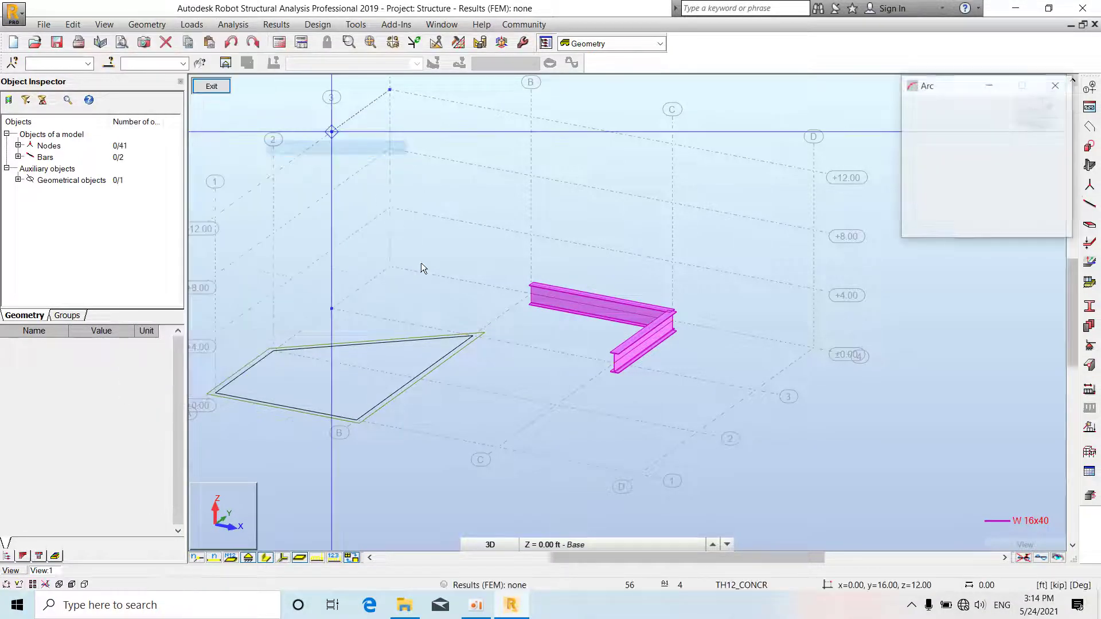
{"action": "scroll", "coordinate": [594, 321], "scroll_direction": "up", "scroll_amount": 2}
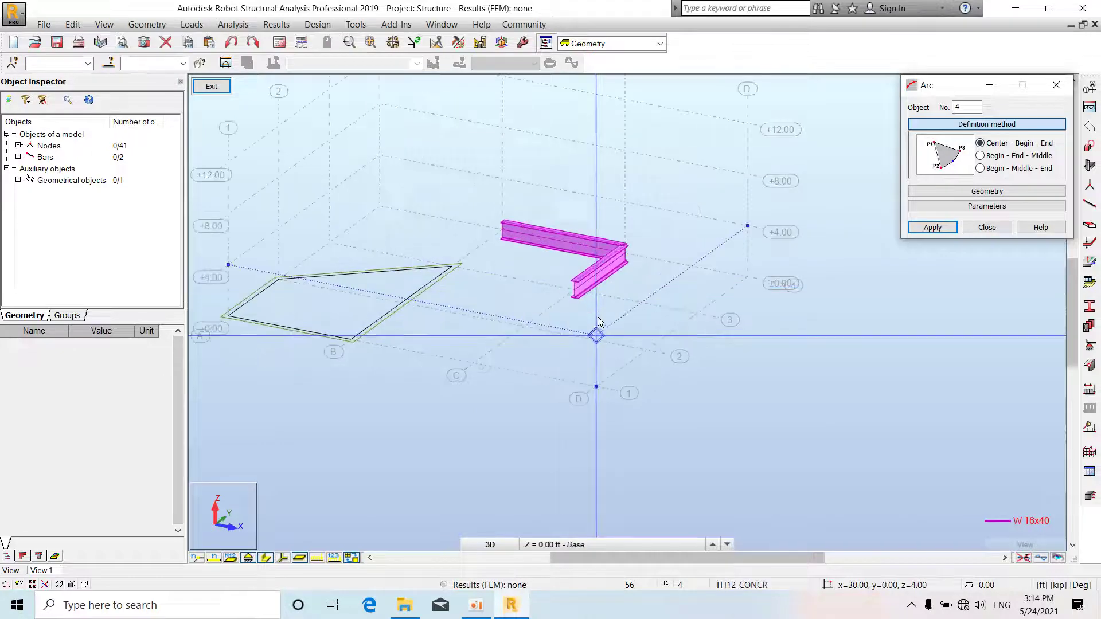
{"action": "left_click_drag", "start_coordinate": [947, 87], "coordinate": [919, 88]}
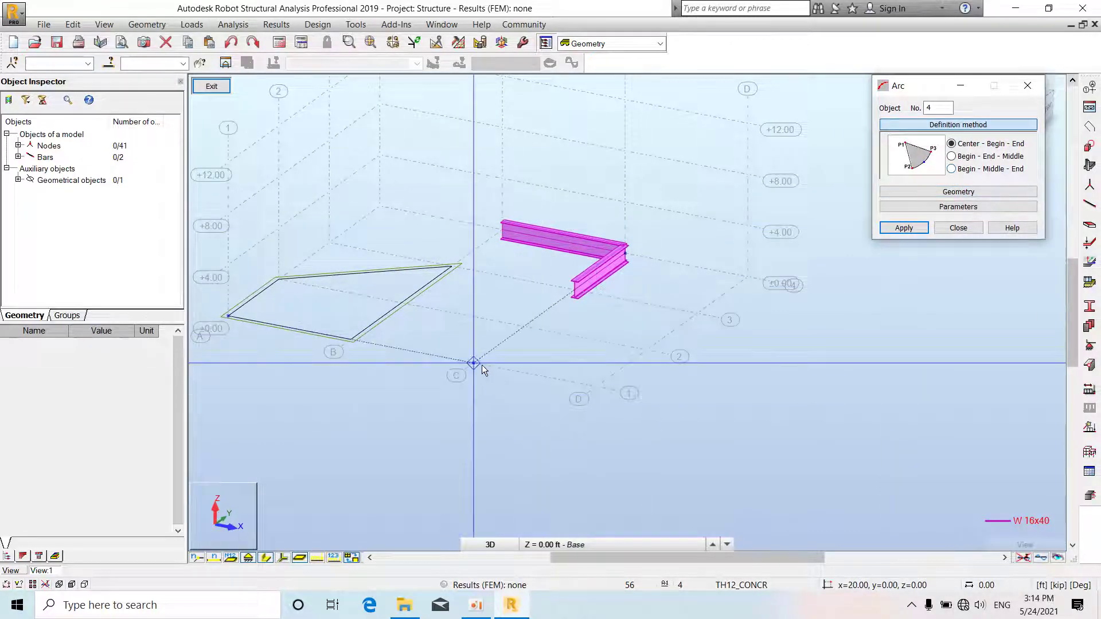
{"action": "left_click", "coordinate": [587, 338]}
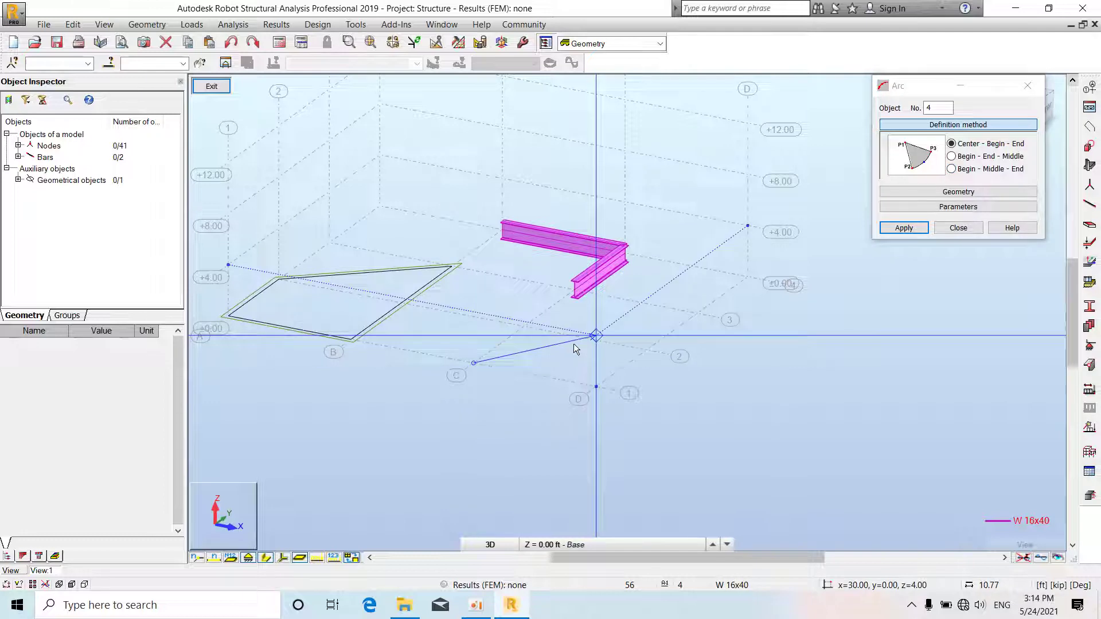
{"action": "left_click", "coordinate": [596, 386]}
{"action": "scroll", "coordinate": [497, 387], "scroll_direction": "up", "scroll_amount": 3}
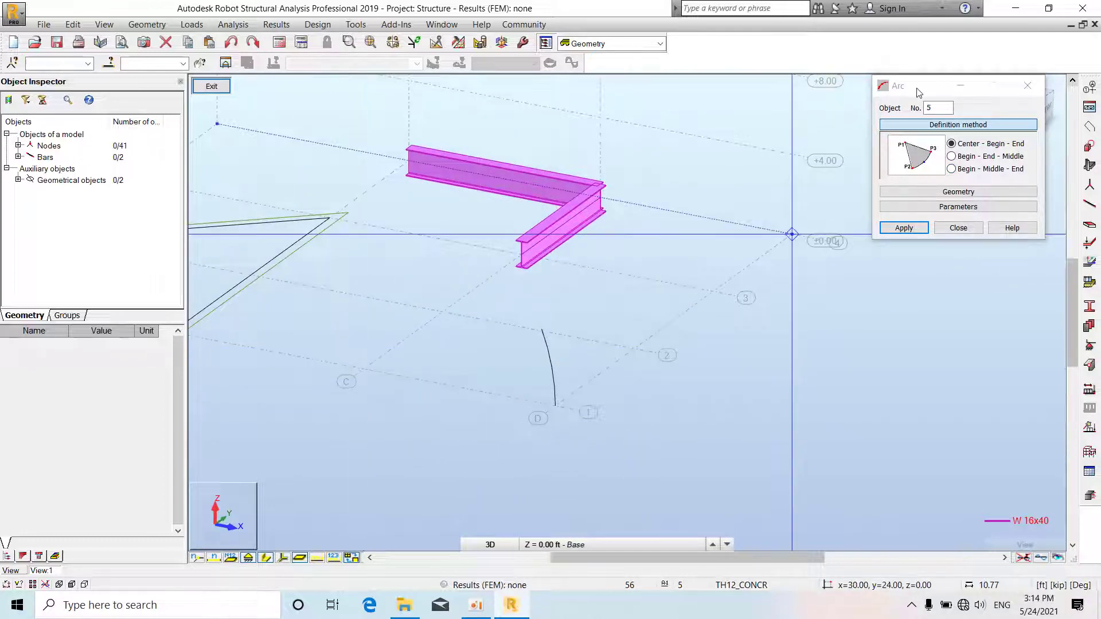
- Draw a Begin - Middle - End arc on the base level from grid point C-1 through C-2 to D-2, and finish arc definition
{"action": "left_click_drag", "start_coordinate": [918, 92], "coordinate": [903, 88]}
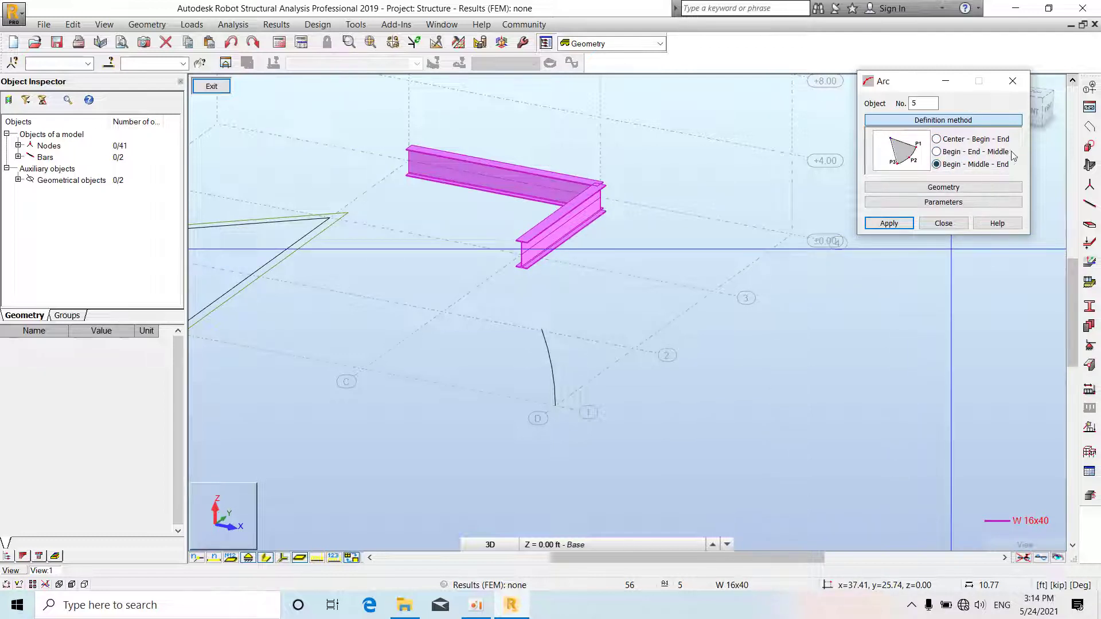
{"action": "left_click", "coordinate": [363, 369]}
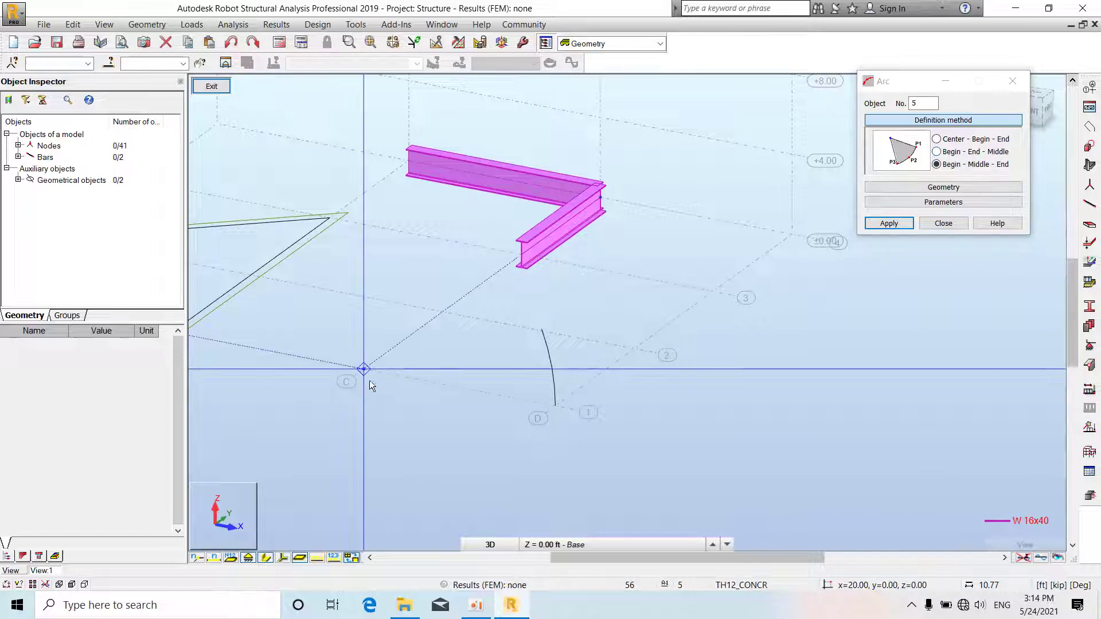
{"action": "left_click", "coordinate": [445, 323]}
{"action": "left_click", "coordinate": [634, 348]}
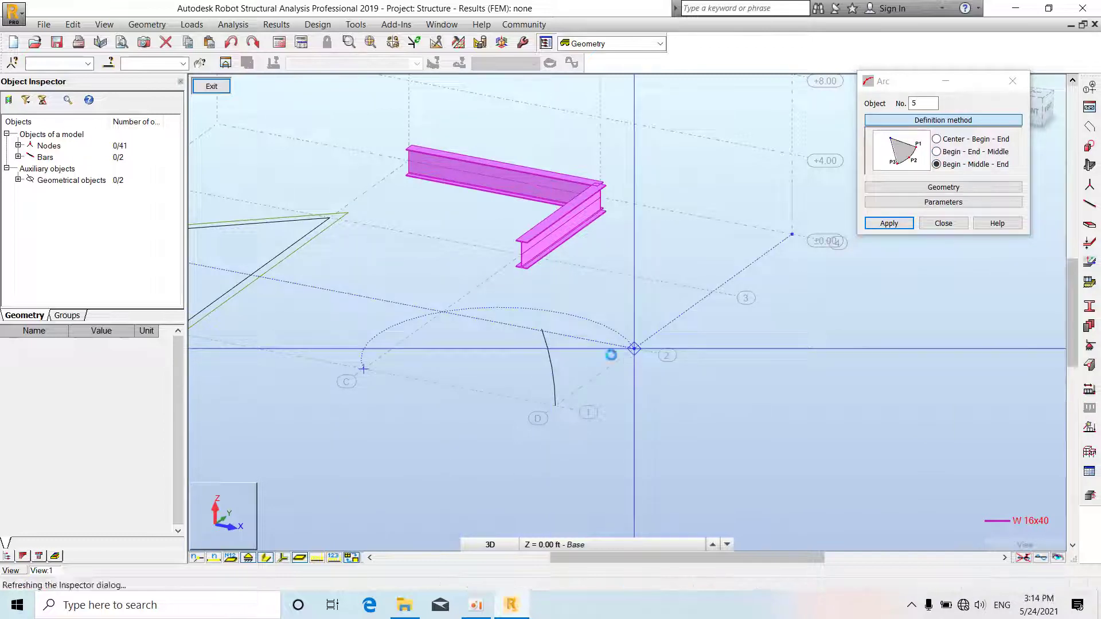
{"action": "scroll", "coordinate": [559, 304], "scroll_direction": "down", "scroll_amount": 2}
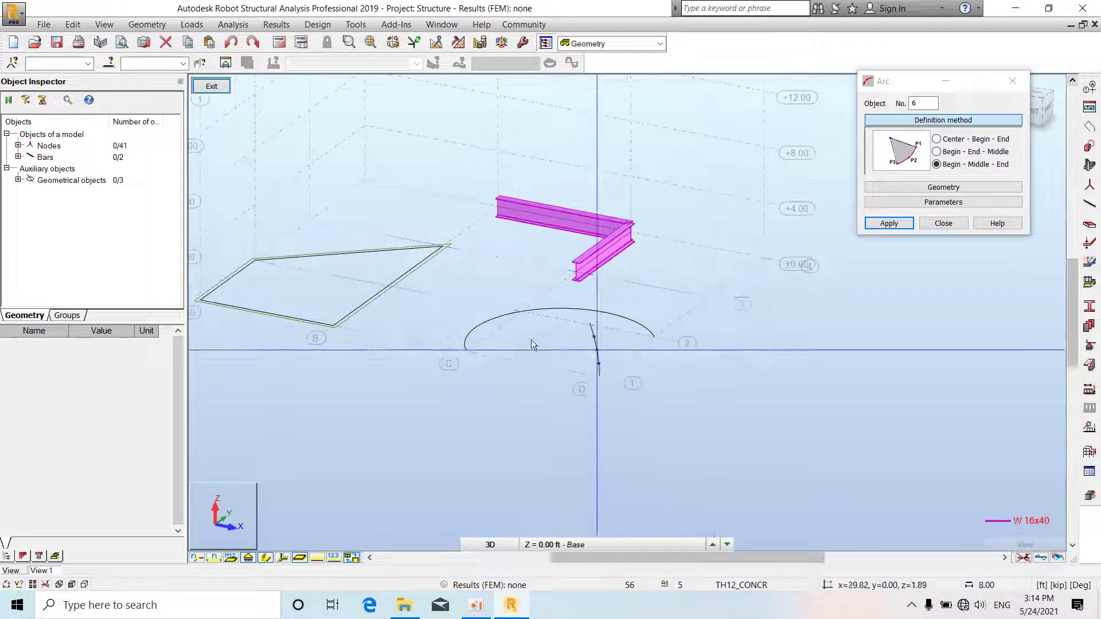
{"action": "left_click", "coordinate": [944, 223]}
- Try inserting a half circular plate with circular hole from the Plates and shells database of the structure library
{"action": "left_click", "coordinate": [146, 24]}
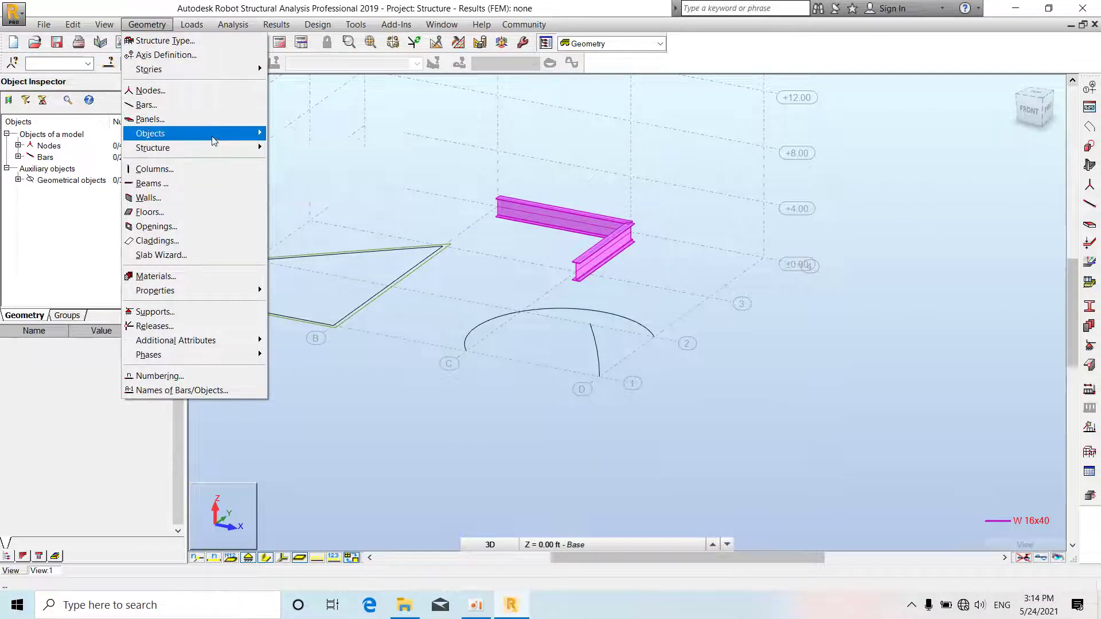
{"action": "mouse_move", "coordinate": [212, 141]}
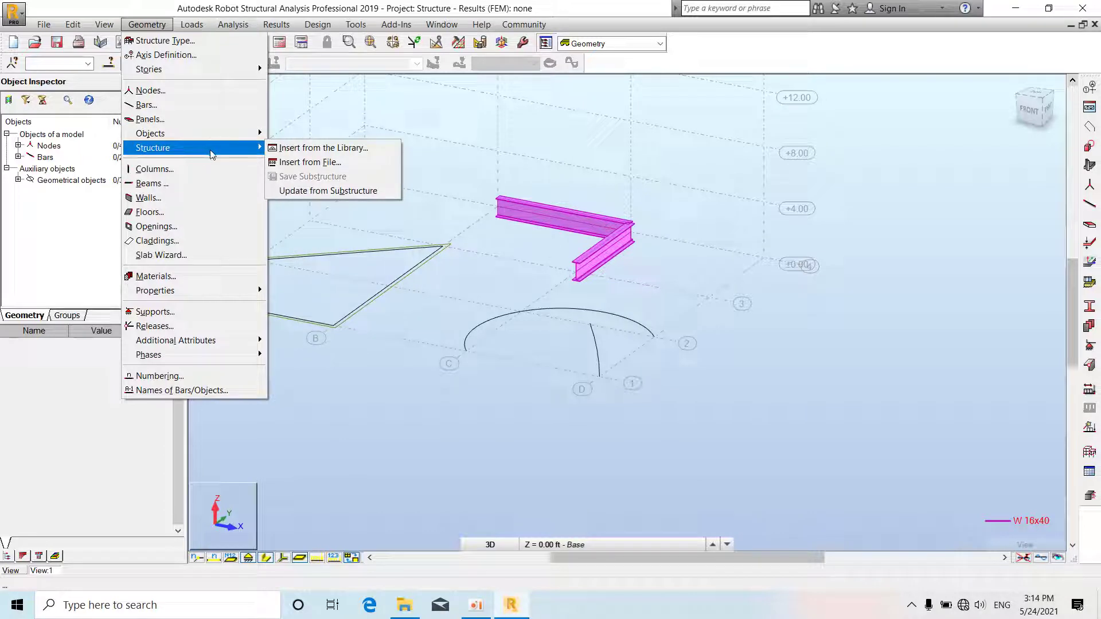
{"action": "left_click", "coordinate": [326, 152]}
{"action": "left_click_drag", "start_coordinate": [565, 163], "coordinate": [805, 105]}
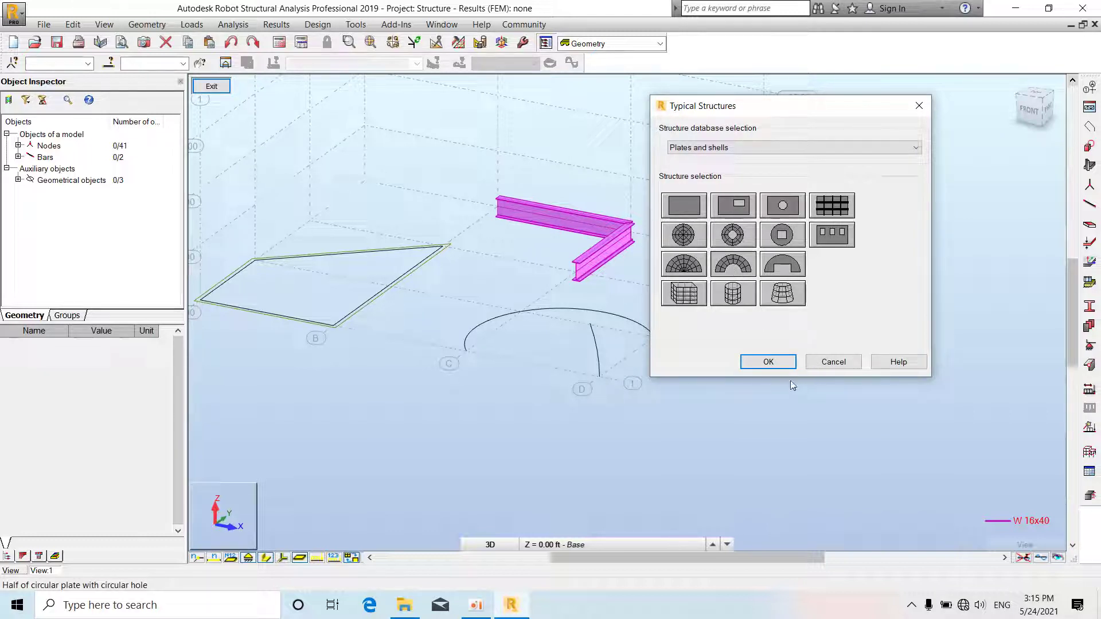
{"action": "left_click", "coordinate": [771, 362]}
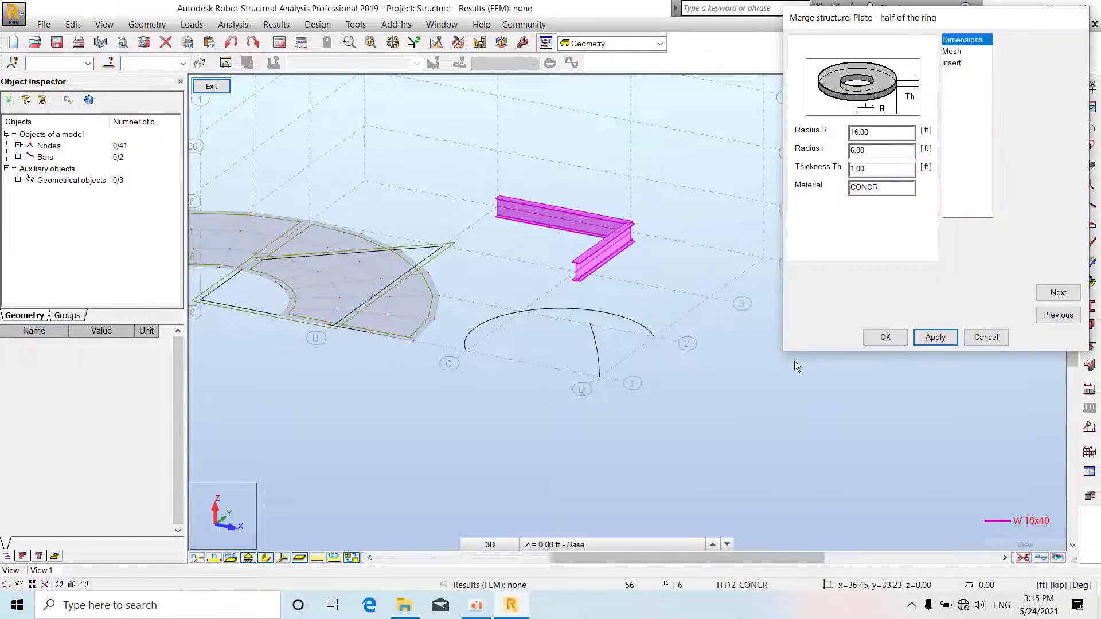
{"action": "scroll", "coordinate": [552, 397], "scroll_direction": "down", "scroll_amount": 3}
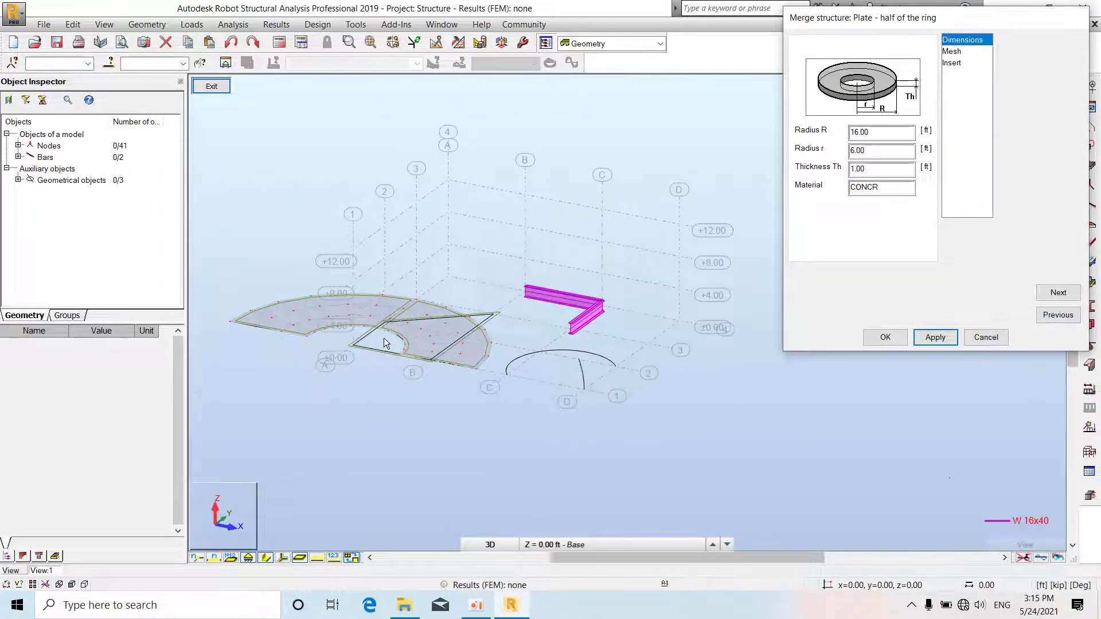
{"action": "scroll", "coordinate": [258, 312], "scroll_direction": "up", "scroll_amount": 1}
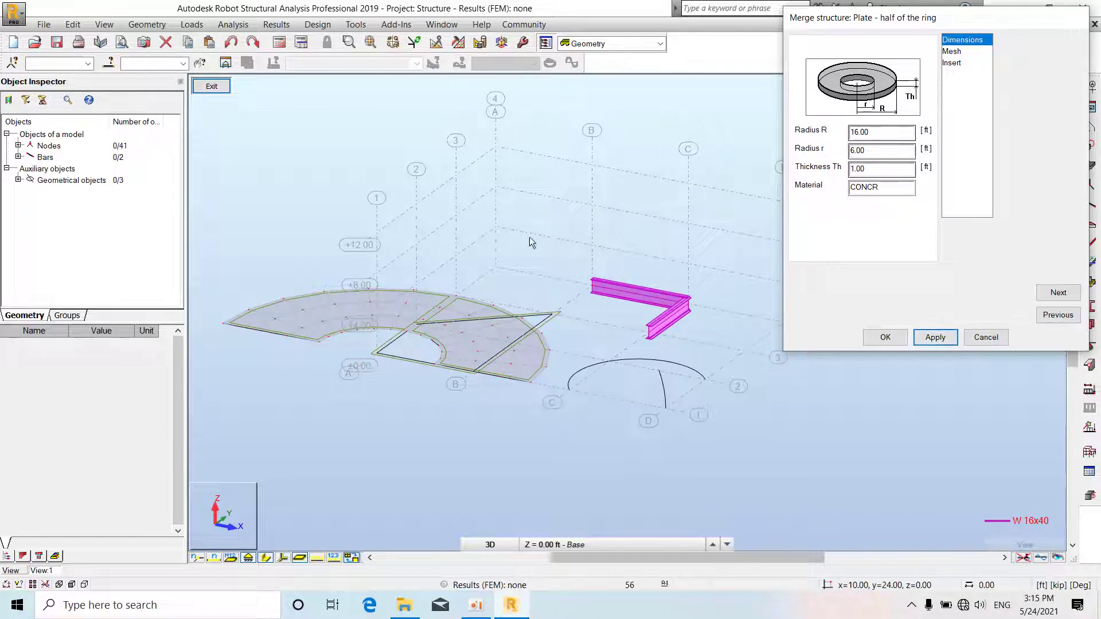
- Examine the half-ring plate's Radius R, Radius r, Thickness Th and Material settings, and cancel the insertion
{"action": "left_click", "coordinate": [880, 131]}
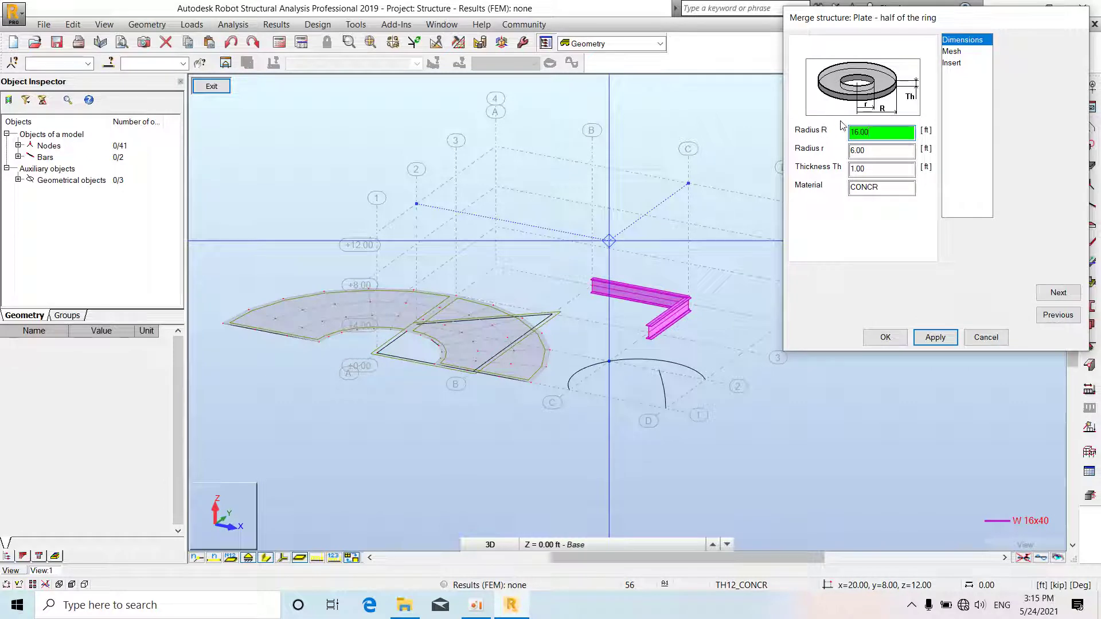
{"action": "key", "text": "Tab"}
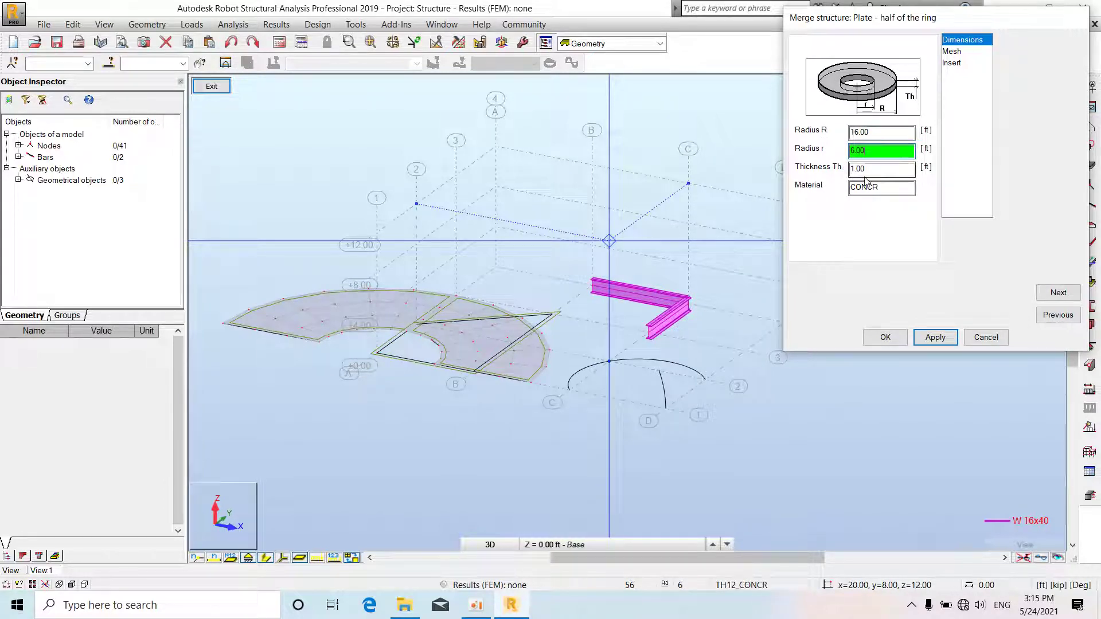
{"action": "left_click", "coordinate": [884, 131]}
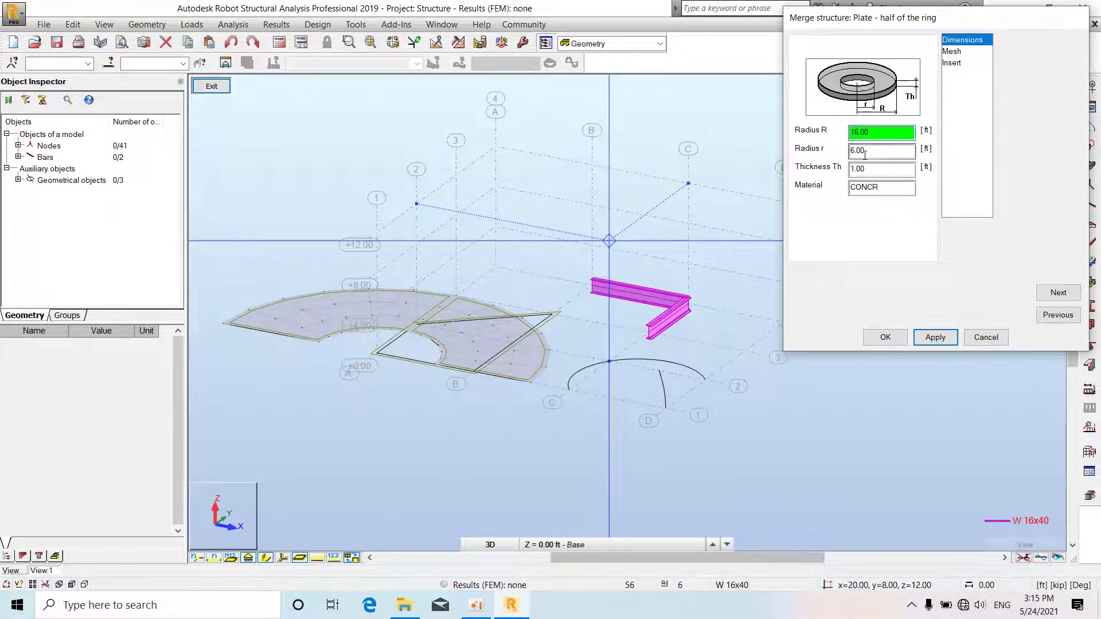
{"action": "left_click", "coordinate": [887, 152]}
{"action": "left_click", "coordinate": [880, 170]}
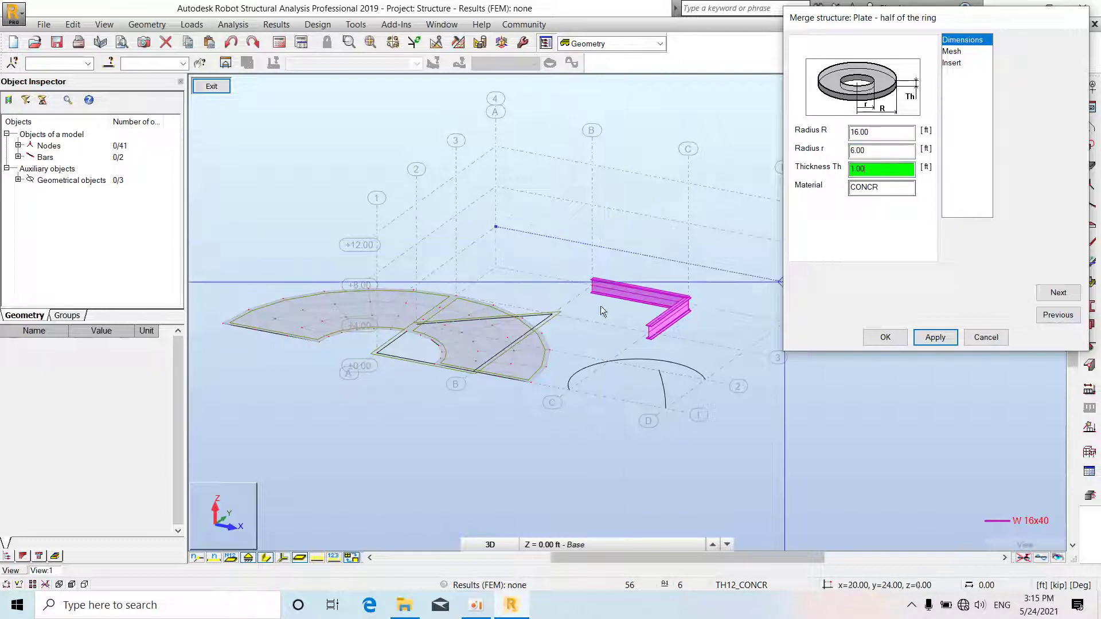
{"action": "key", "text": "Tab"}
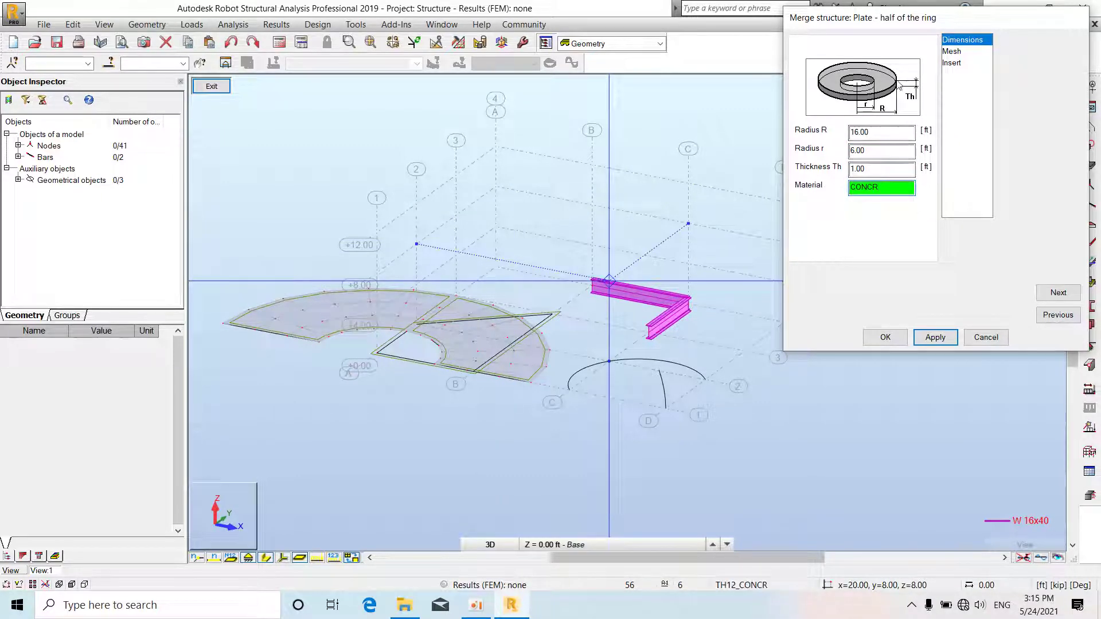
{"action": "left_click", "coordinate": [981, 338]}
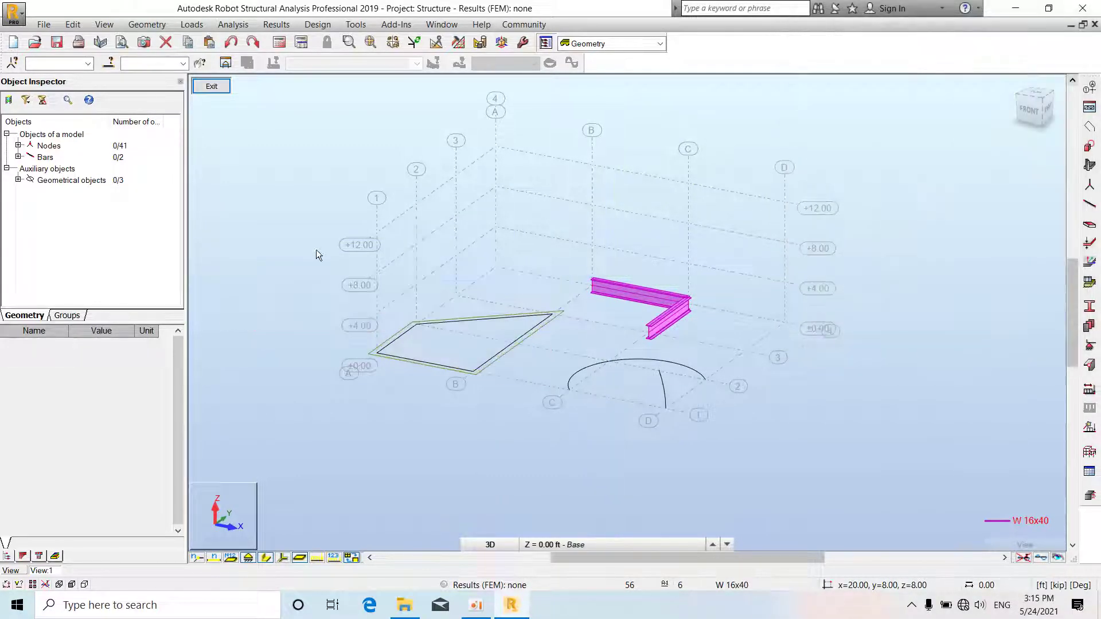
- View the file selection for inserting a structure from a file, and dismiss it without choosing a file
{"action": "left_click", "coordinate": [147, 24]}
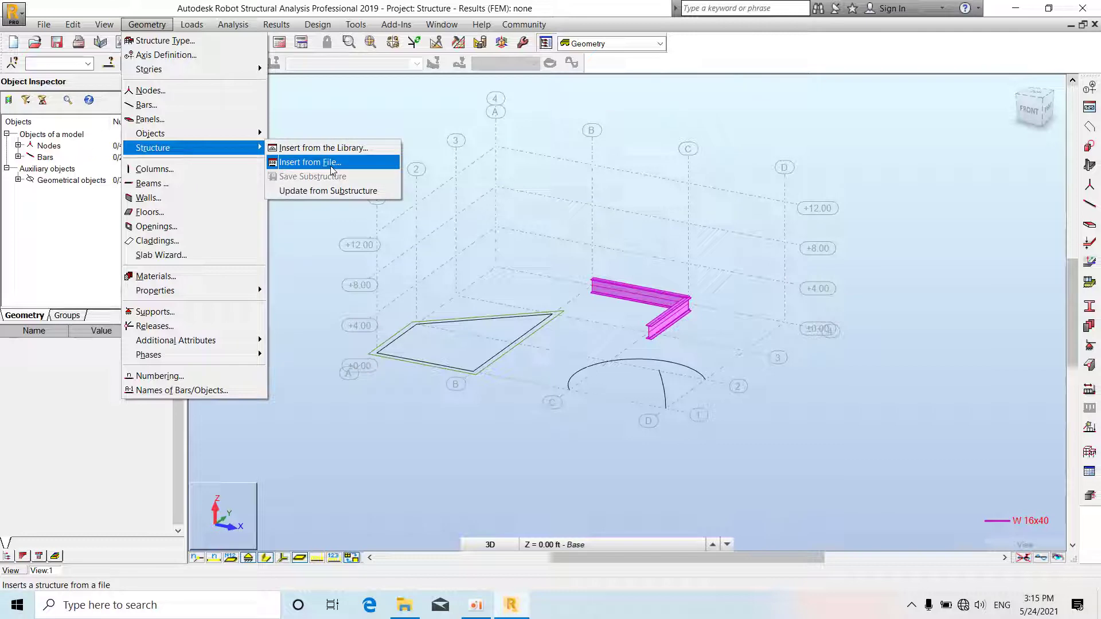
{"action": "left_click", "coordinate": [331, 163]}
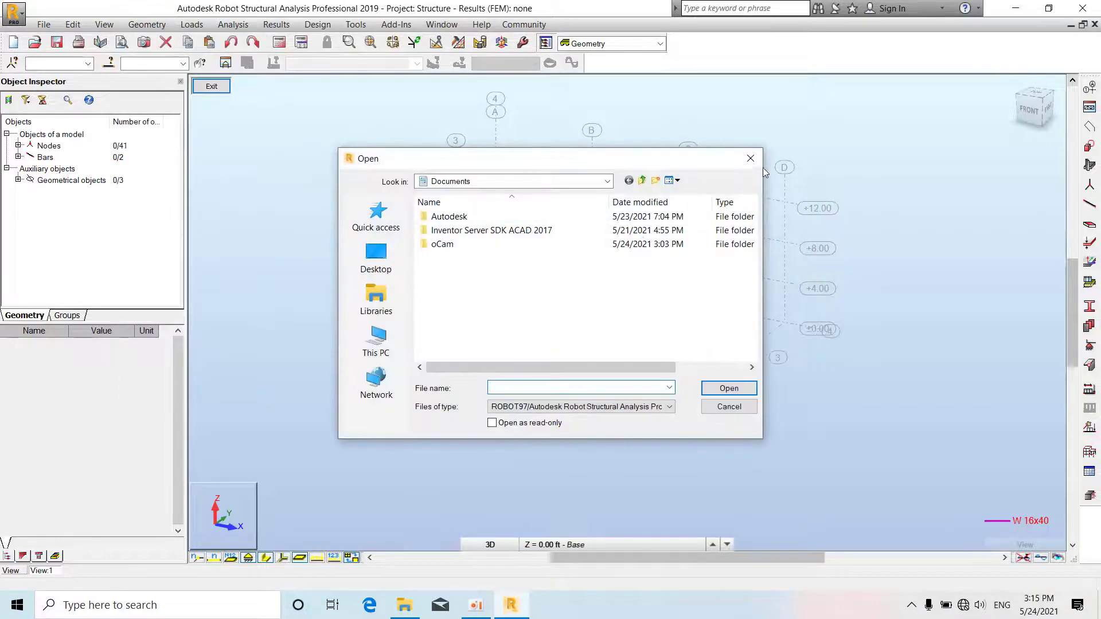
{"action": "left_click", "coordinate": [749, 158]}
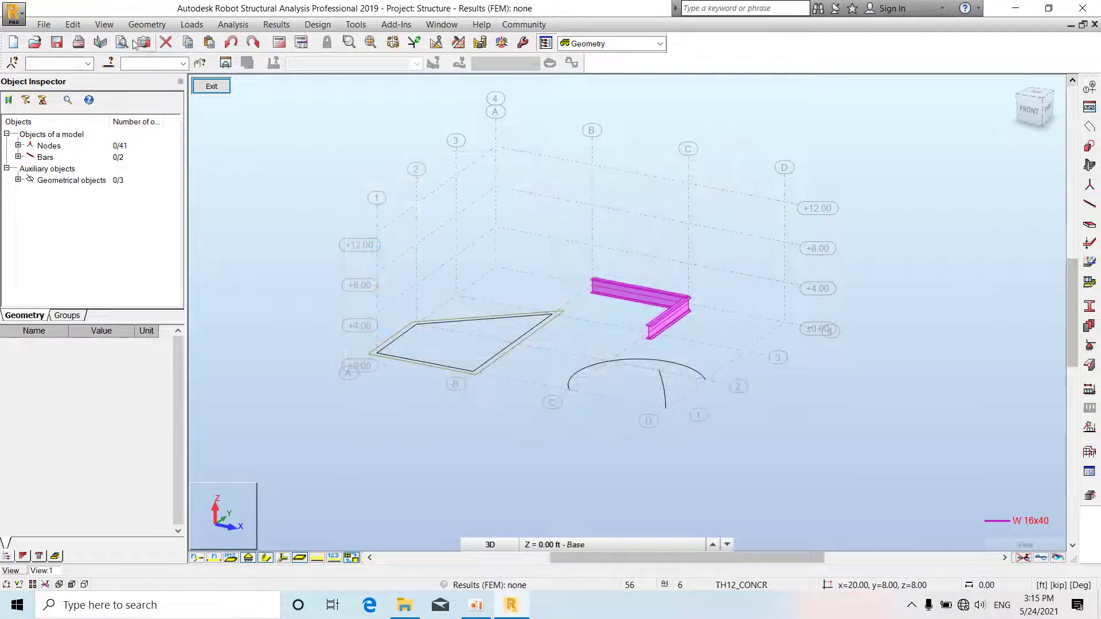
- Place an RC column with section C 18x18, height 10 ft and orientation Up (Z+) at 0, 24, 0
{"action": "left_click", "coordinate": [134, 25]}
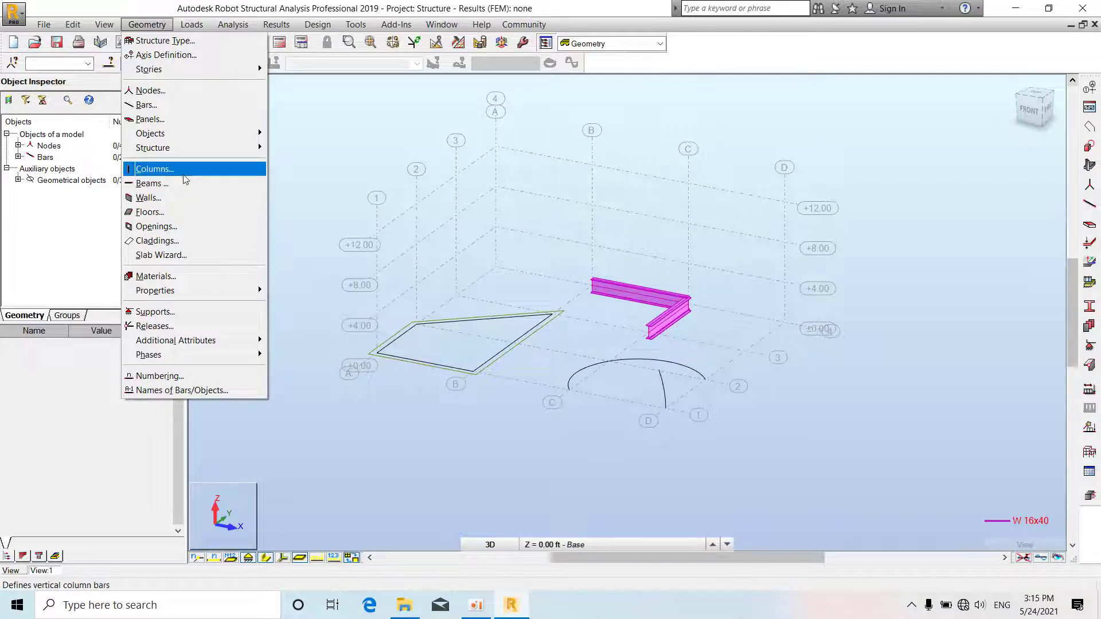
{"action": "left_click", "coordinate": [185, 175]}
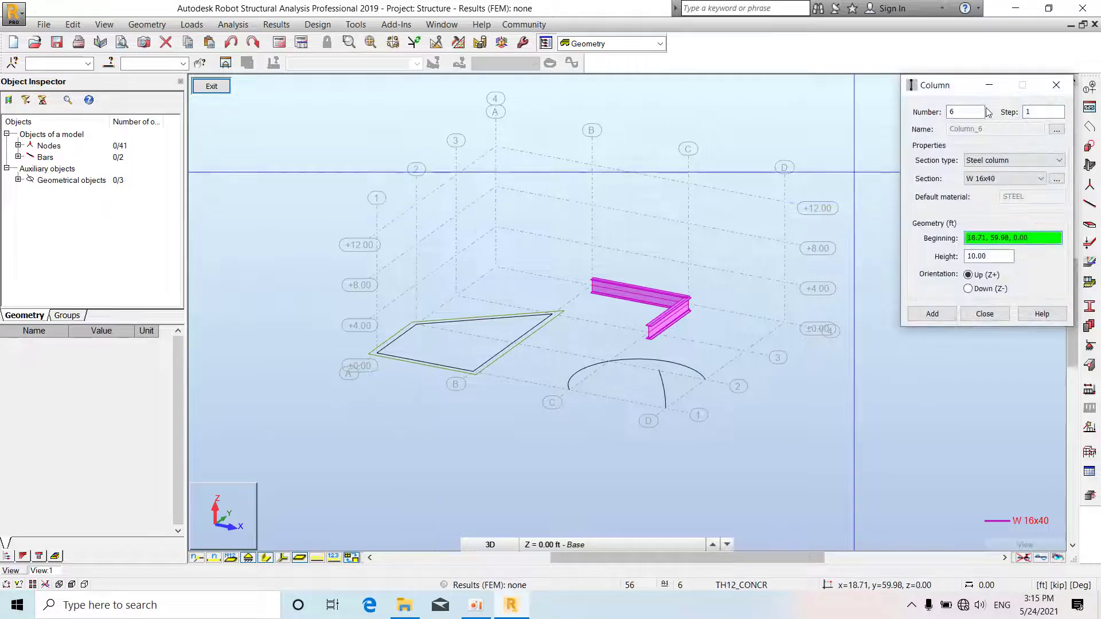
{"action": "left_click_drag", "start_coordinate": [968, 88], "coordinate": [911, 80]}
{"action": "scroll", "coordinate": [968, 154], "scroll_direction": "up", "scroll_amount": 1}
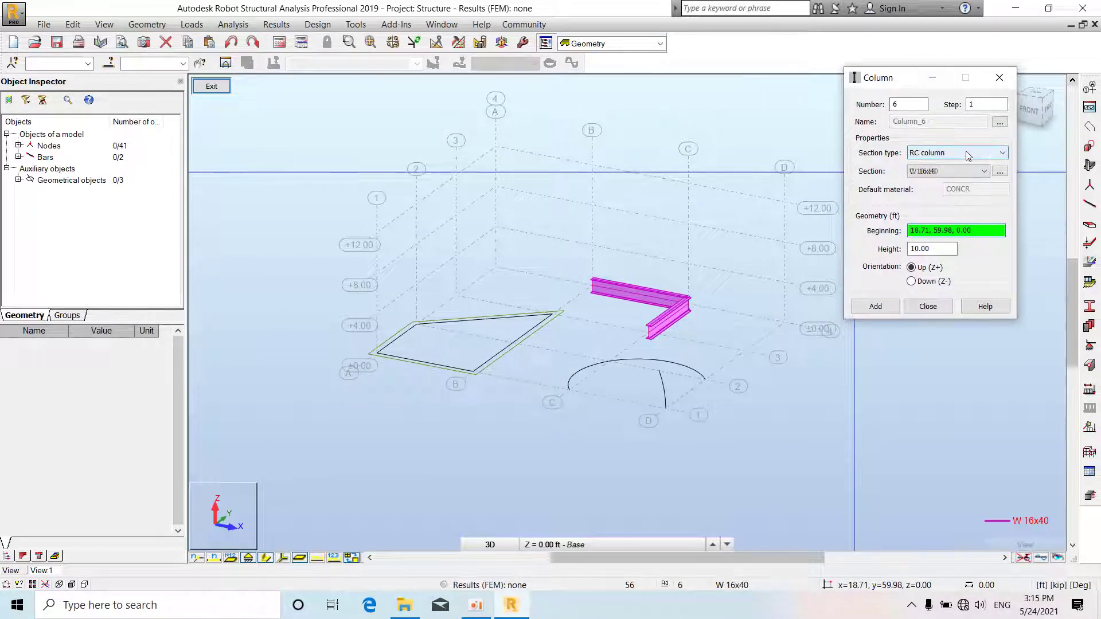
{"action": "left_click", "coordinate": [968, 154]}
{"action": "left_click", "coordinate": [968, 154]}
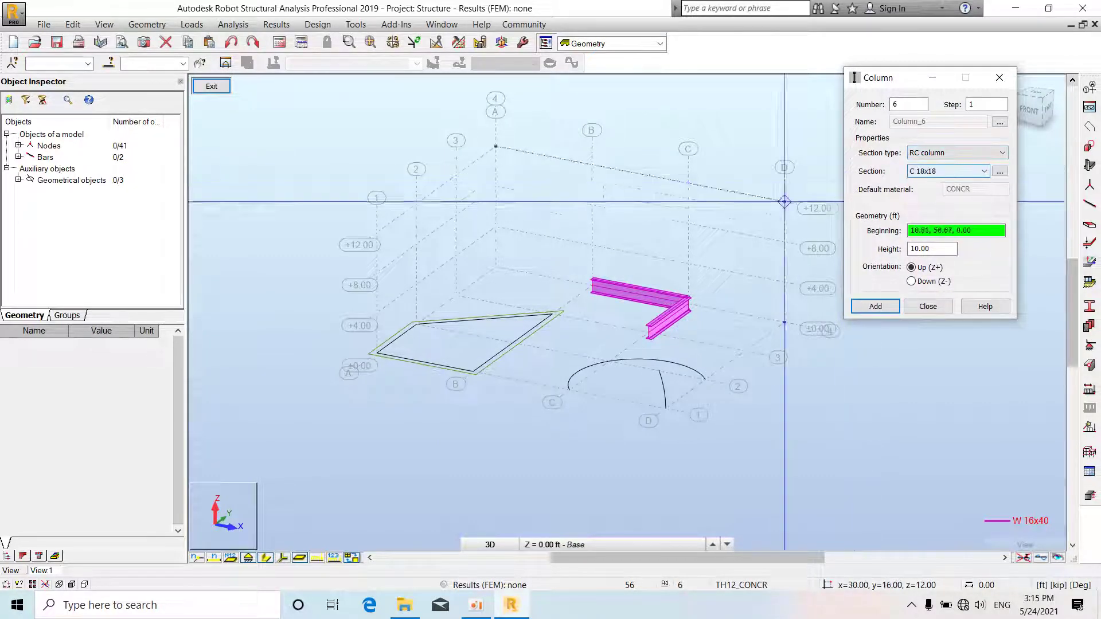
{"action": "left_click", "coordinate": [496, 226]}
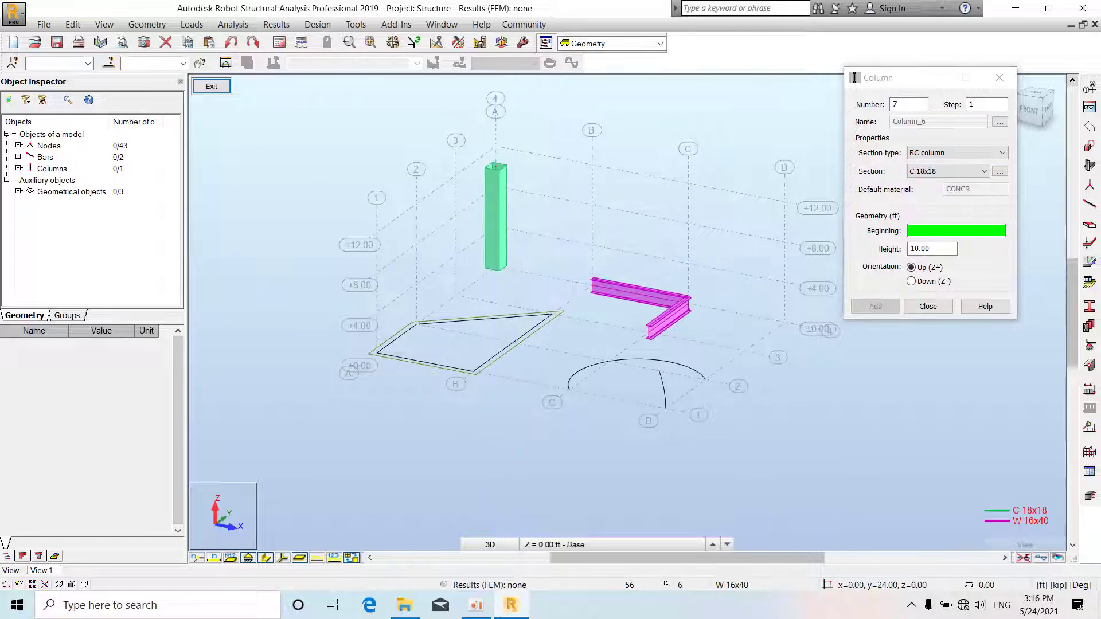
- Check the available column sections and section types, keeping RC column with section C 18x18
{"action": "scroll", "coordinate": [590, 136], "scroll_direction": "up", "scroll_amount": 1}
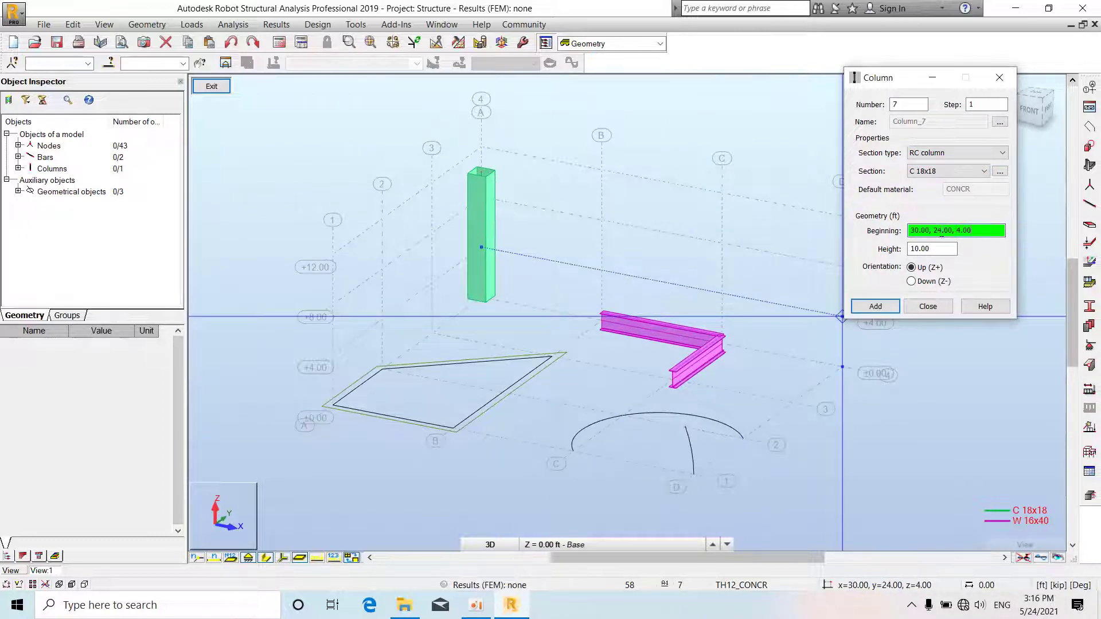
{"action": "left_click", "coordinate": [947, 176]}
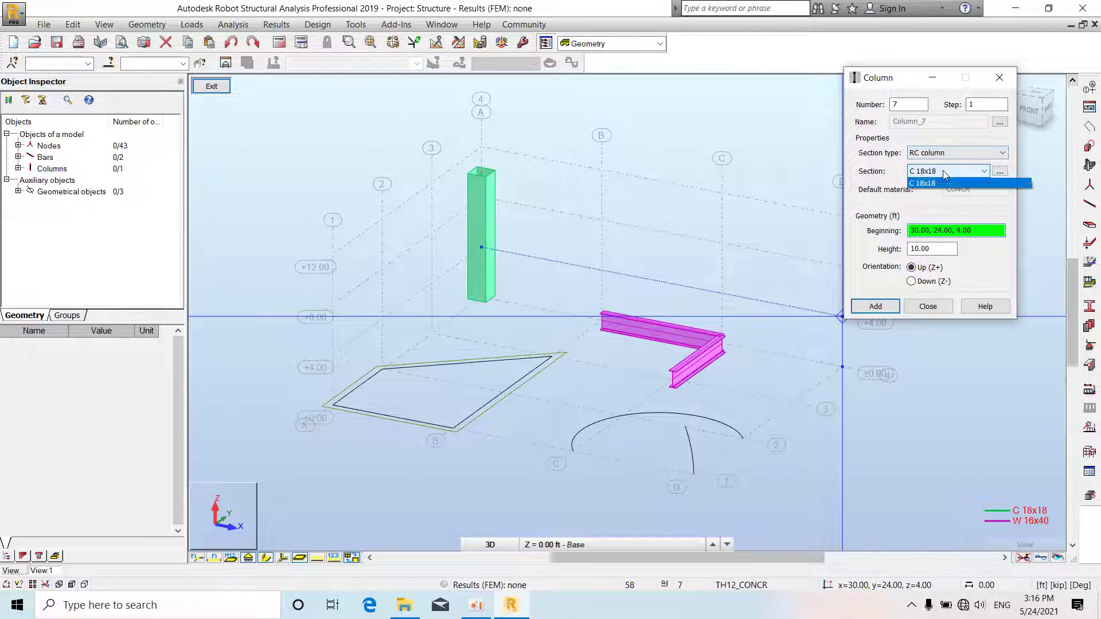
{"action": "left_click", "coordinate": [947, 185]}
{"action": "left_click", "coordinate": [949, 156]}
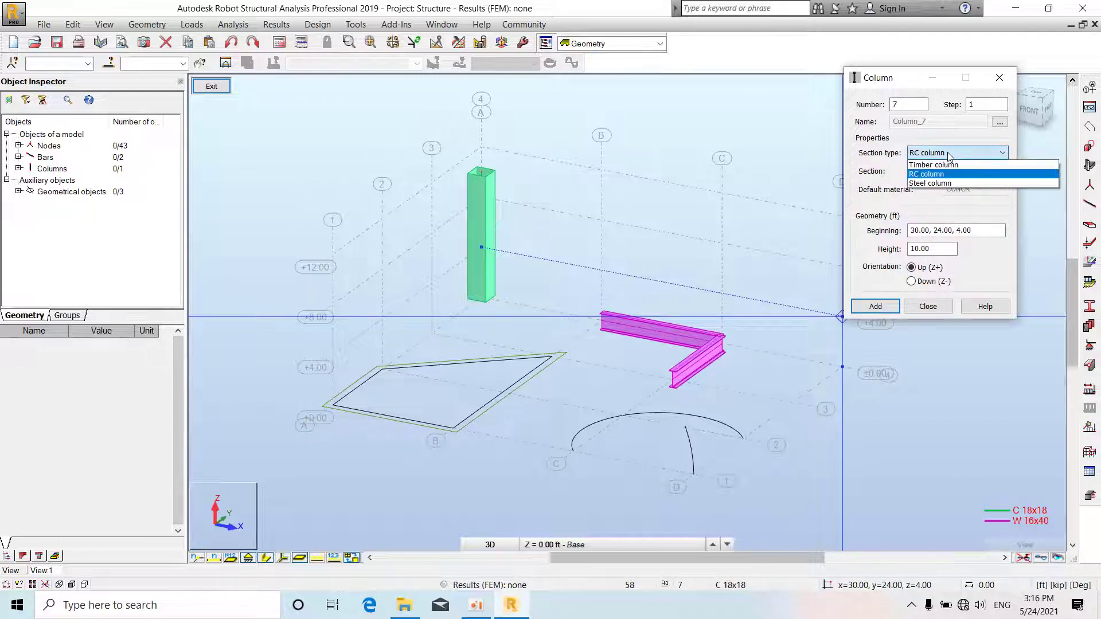
{"action": "left_click", "coordinate": [949, 162]}
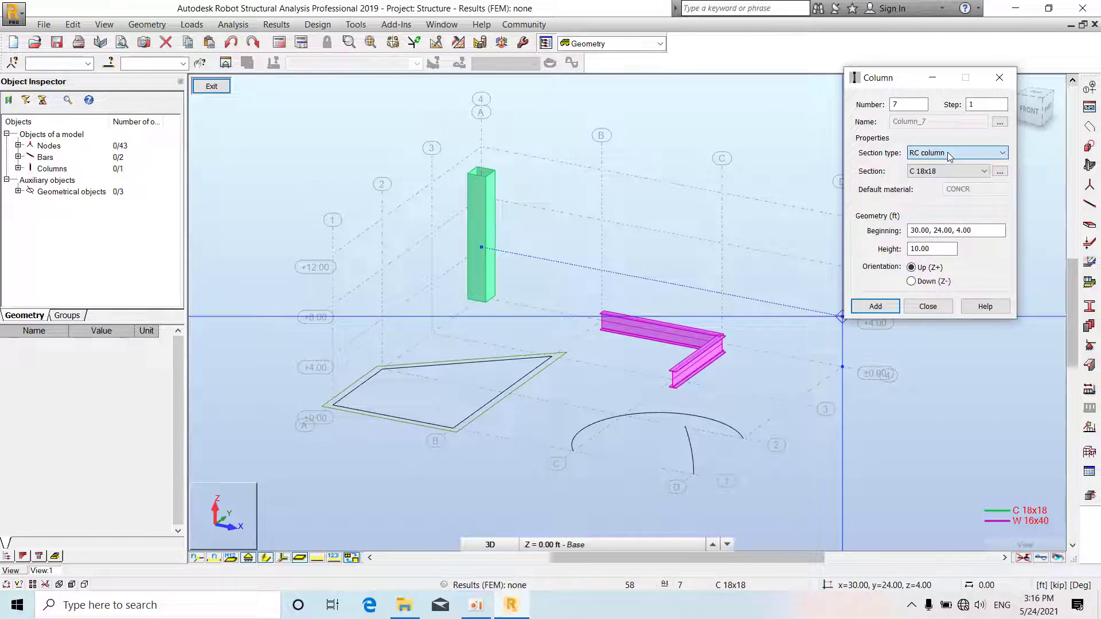
- Place a second C 18x18 RC column with height 10 ft and orientation Down (Z-) at 30, 24, 0
{"action": "left_click", "coordinate": [969, 232]}
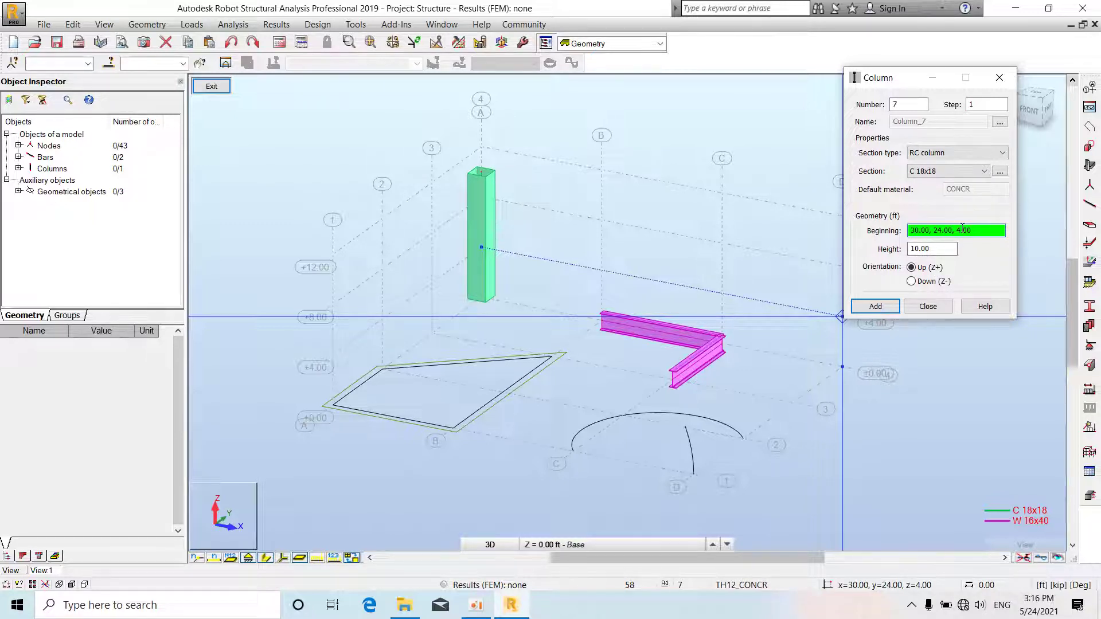
{"action": "key", "text": "Tab"}
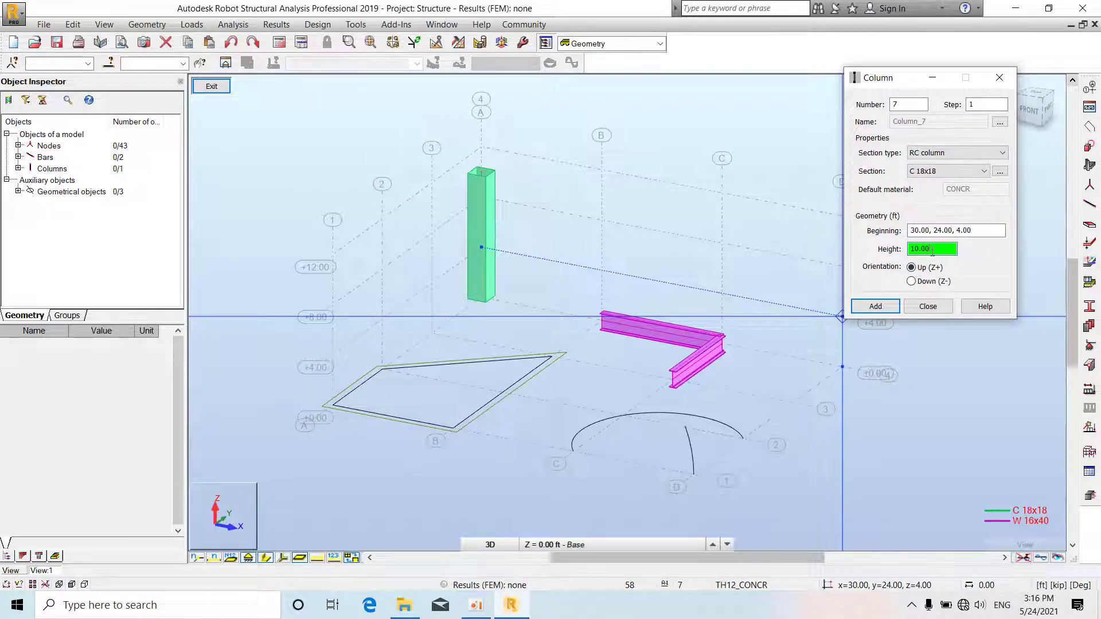
{"action": "left_click", "coordinate": [926, 282]}
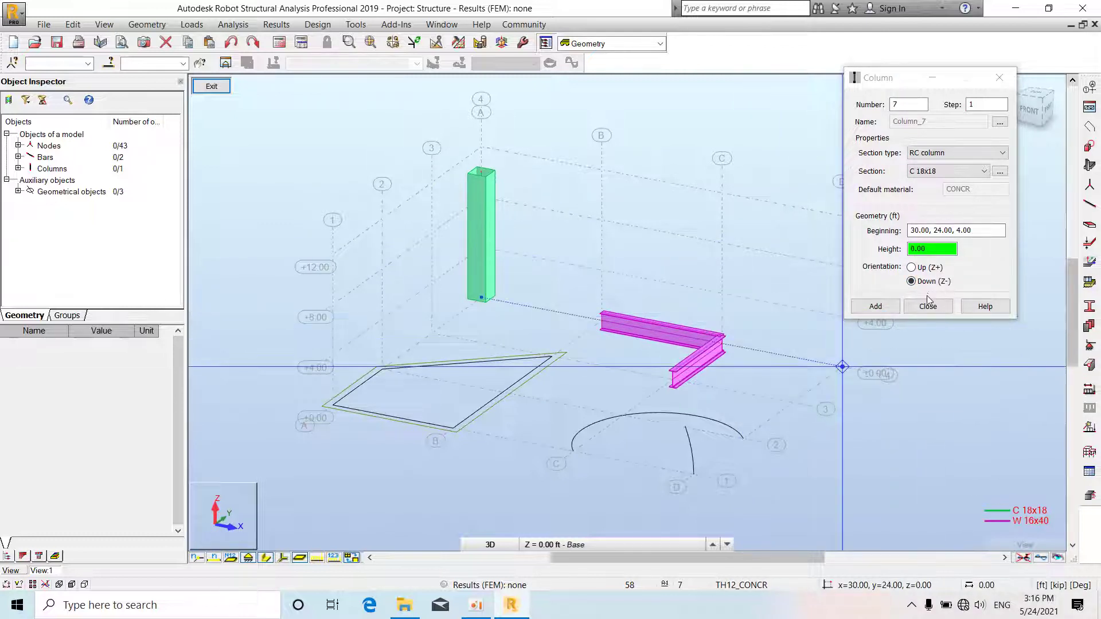
{"action": "key", "text": "Tab"}
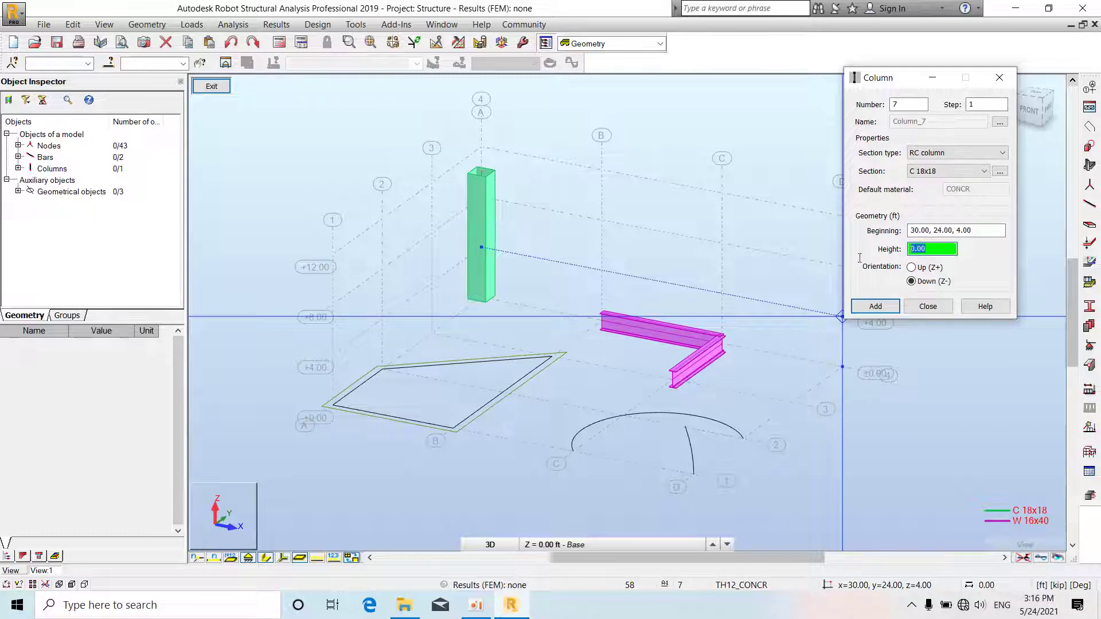
{"action": "left_click", "coordinate": [952, 230]}
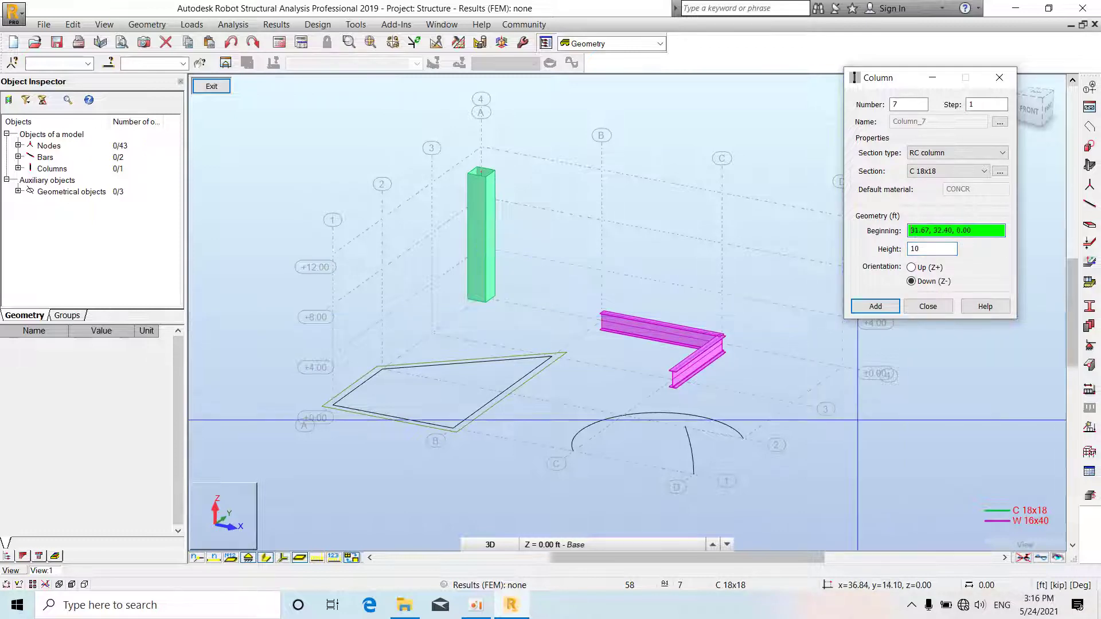
{"action": "left_click", "coordinate": [842, 366]}
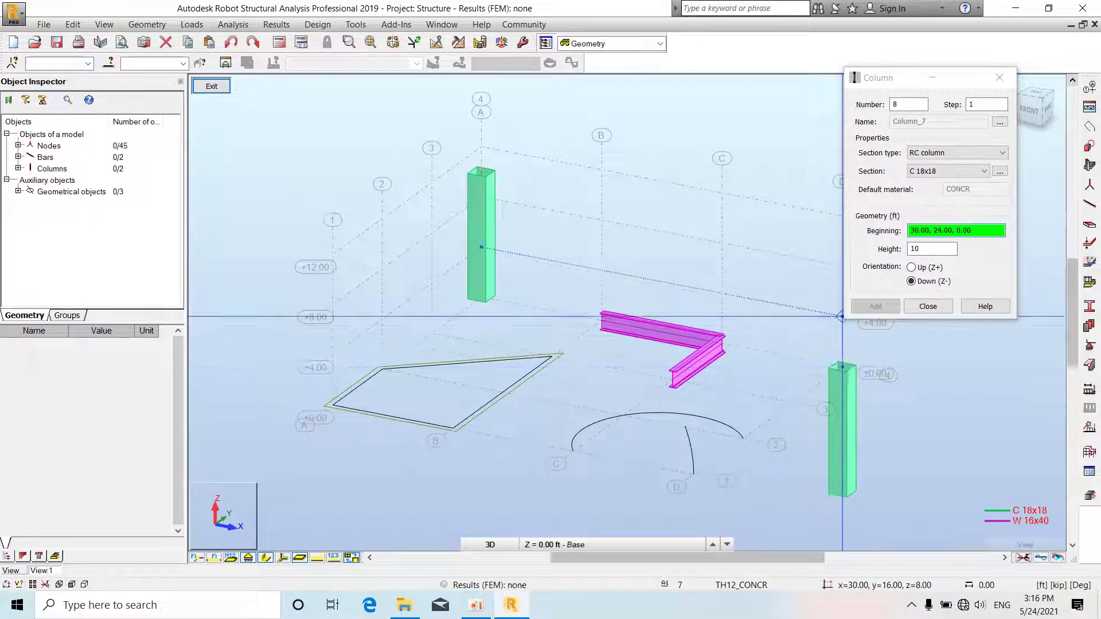
{"action": "scroll", "coordinate": [661, 316], "scroll_direction": "down", "scroll_amount": 2}
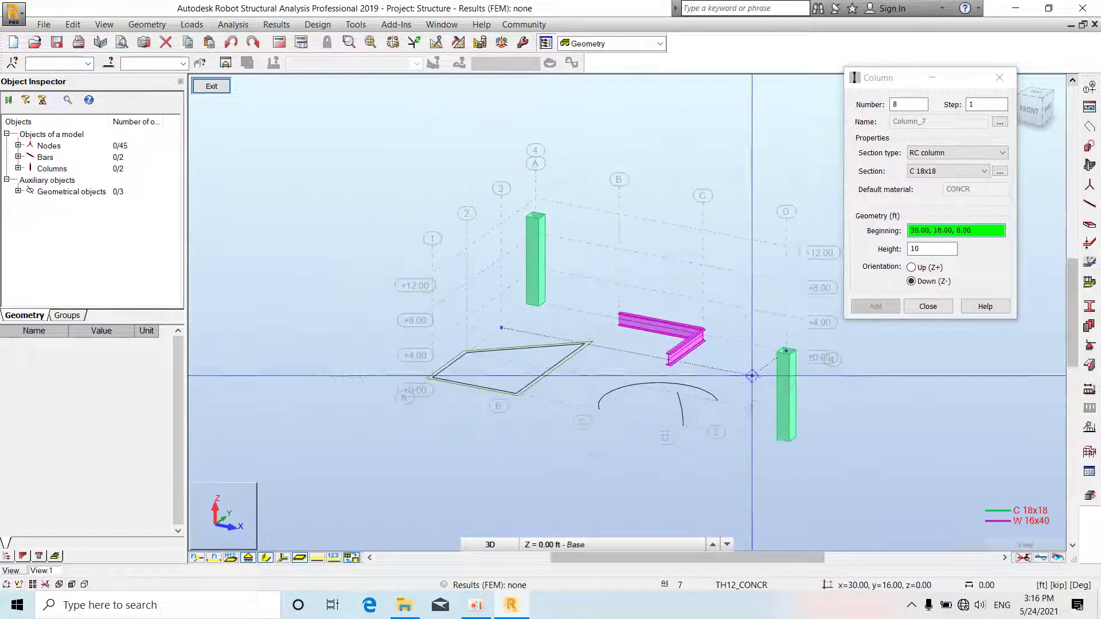
- Place a horizontal RC beam with section B 8x16 from 10, 24, 8 to 20, 24, 8
{"action": "left_click", "coordinate": [927, 307]}
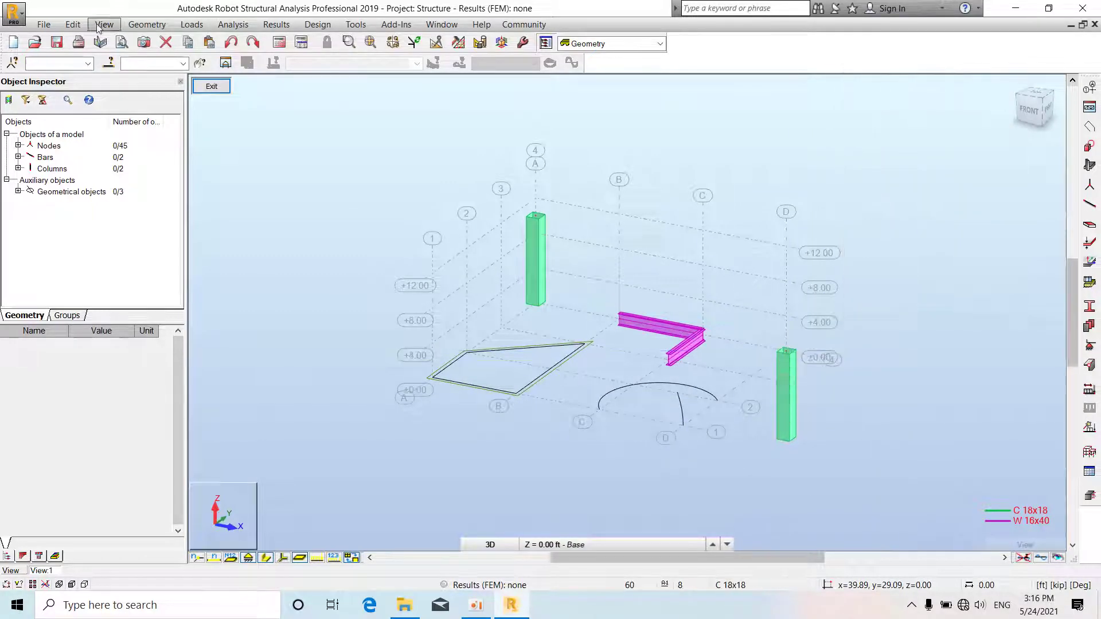
{"action": "left_click", "coordinate": [140, 25]}
{"action": "left_click", "coordinate": [172, 183]}
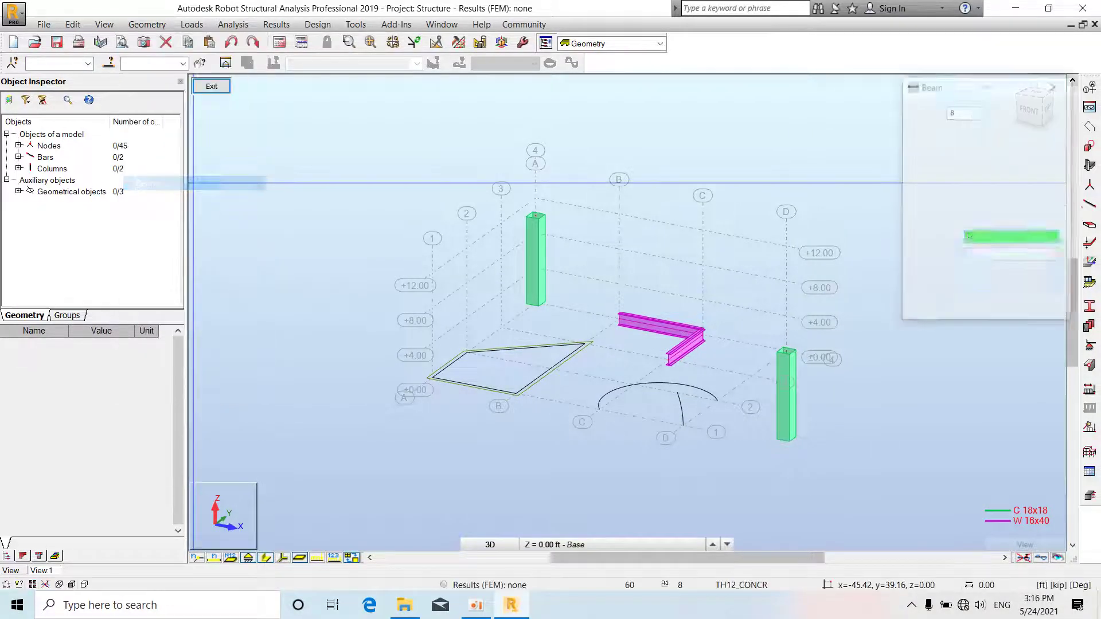
{"action": "left_click", "coordinate": [1005, 162]}
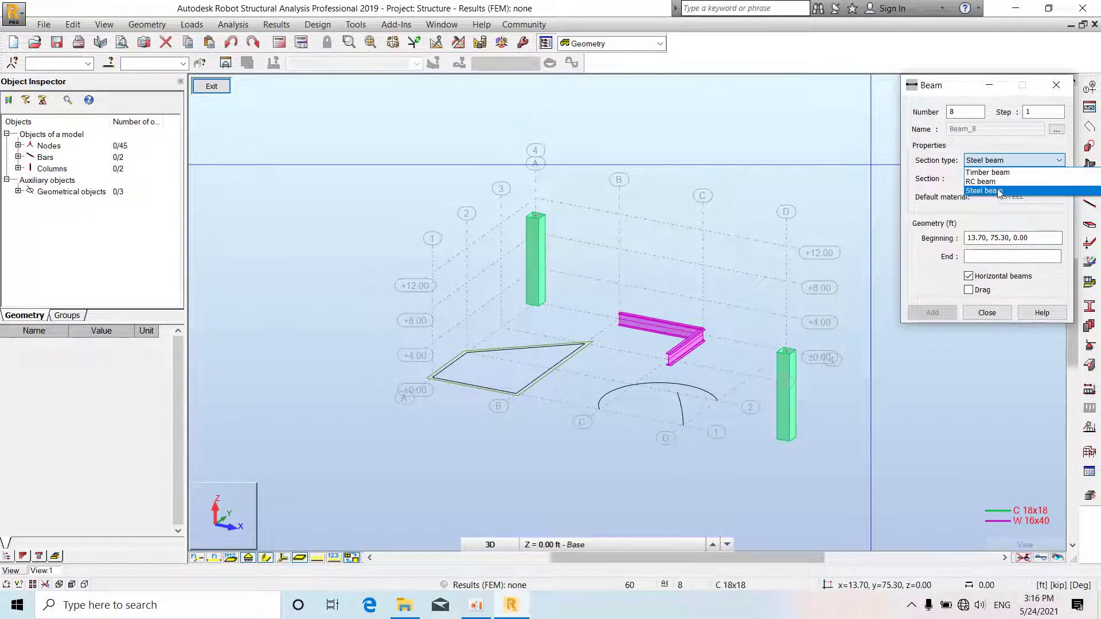
{"action": "left_click", "coordinate": [1000, 181]}
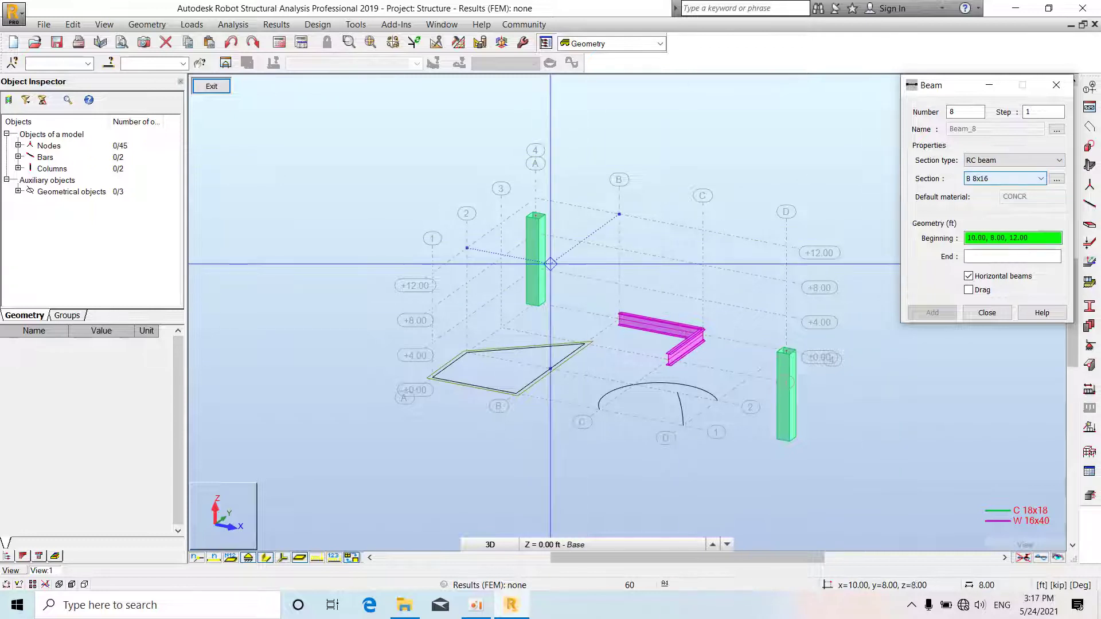
{"action": "left_click", "coordinate": [619, 249]}
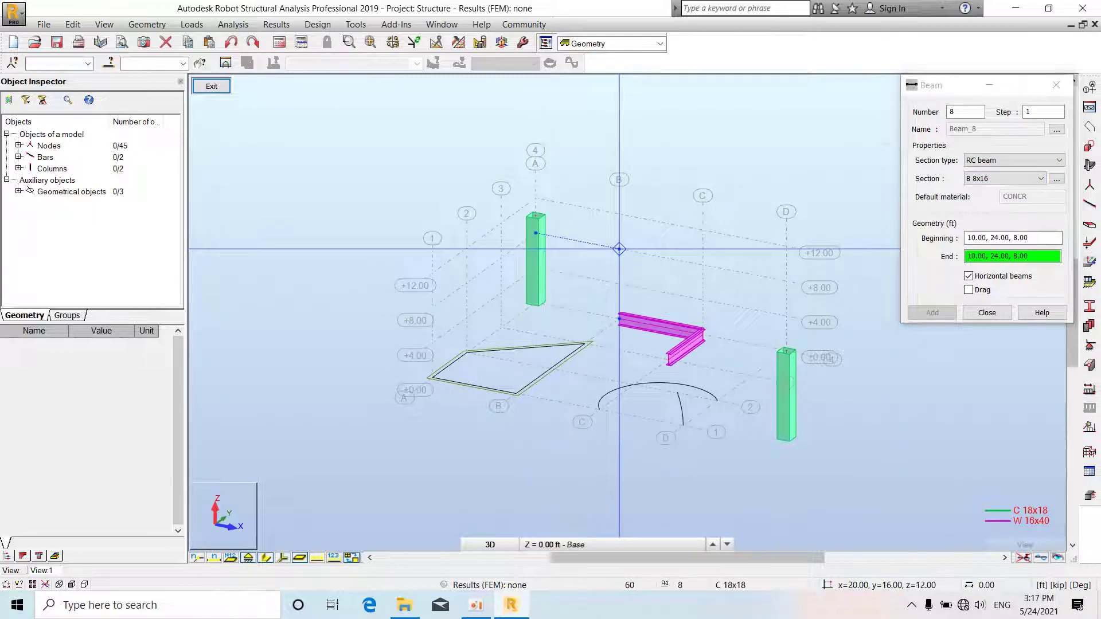
{"action": "left_click", "coordinate": [701, 264]}
{"action": "scroll", "coordinate": [700, 263], "scroll_direction": "up", "scroll_amount": 3}
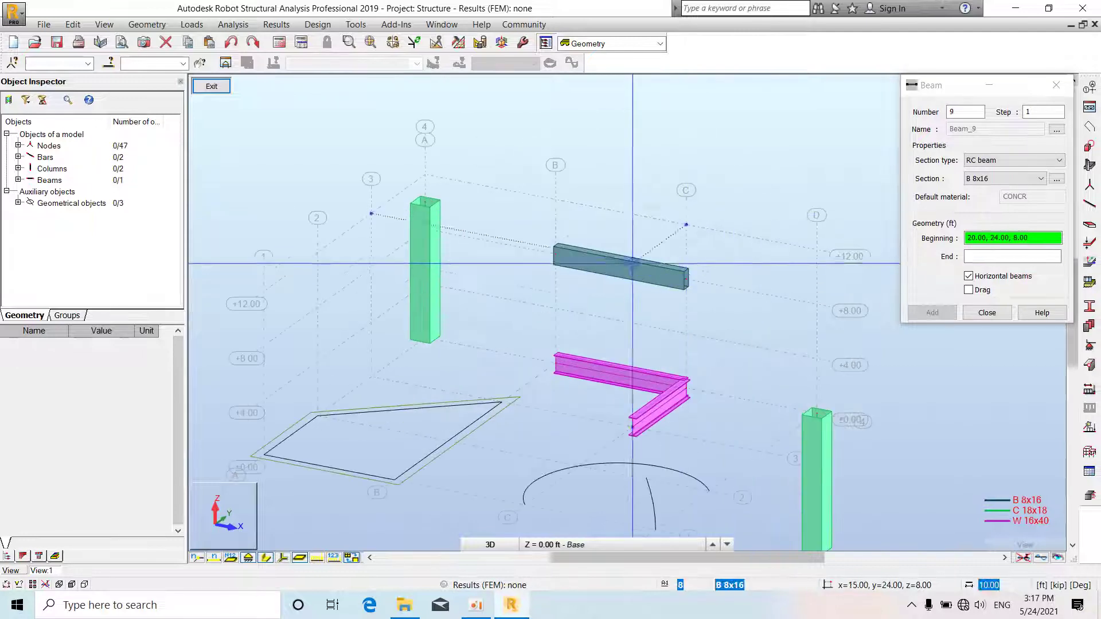
{"action": "scroll", "coordinate": [632, 263], "scroll_direction": "down", "scroll_amount": 3}
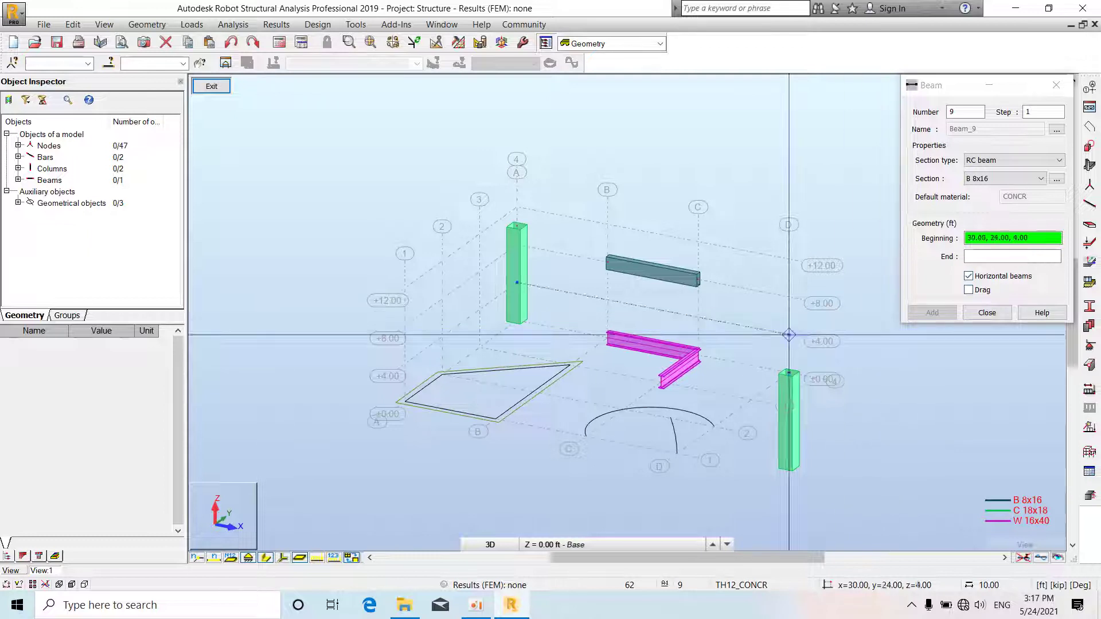
- With Drag enabled, add connected B 8x16 RC beams from 20, 24, 8 through 30, 24, 8 and 30, 16, 8 to 30, 0, 8
{"action": "left_click", "coordinate": [968, 291]}
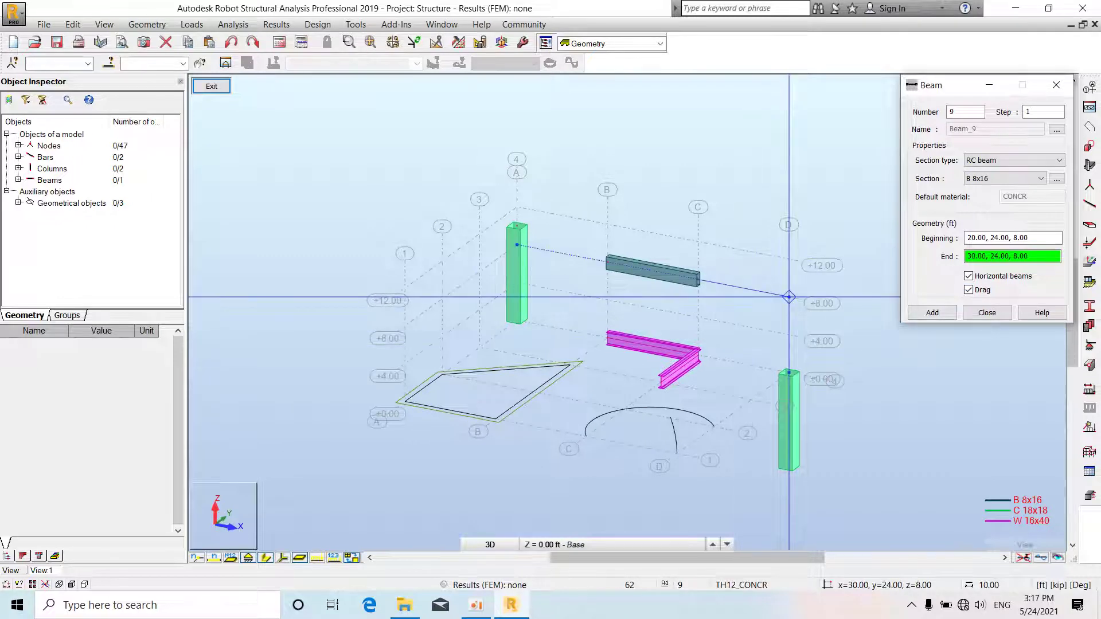
{"action": "left_click", "coordinate": [789, 297]}
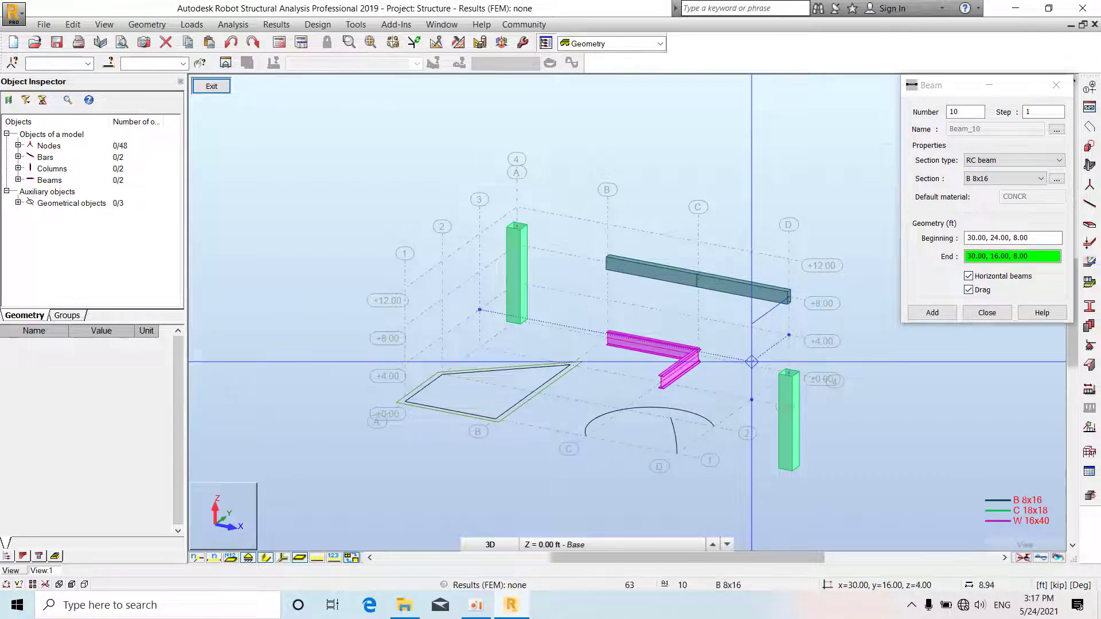
{"action": "left_click", "coordinate": [752, 361]}
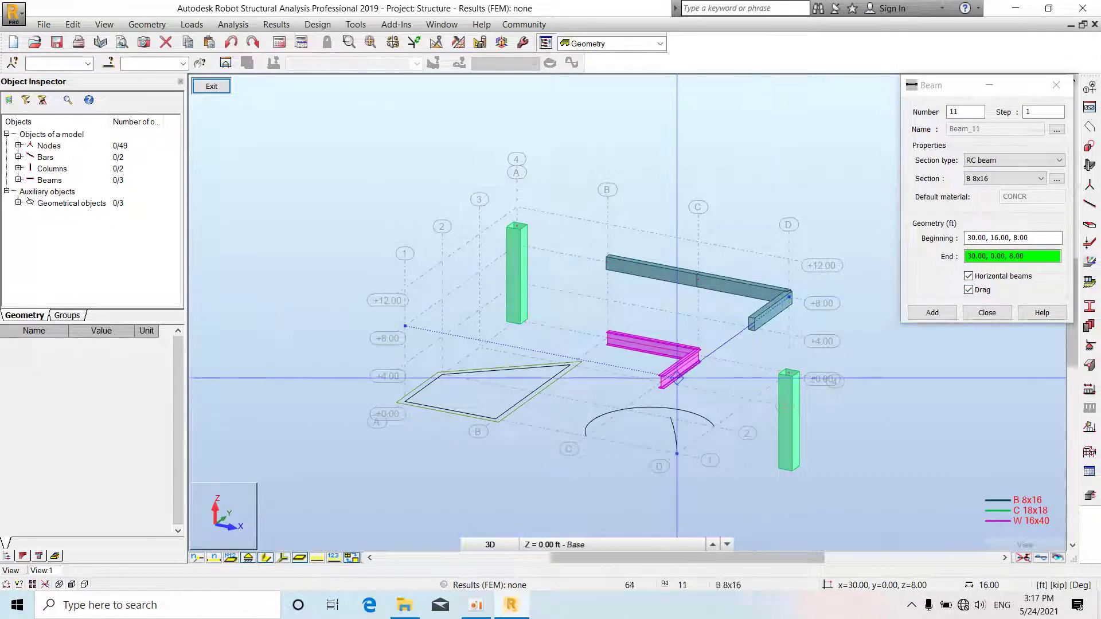
{"action": "left_click", "coordinate": [676, 378]}
{"action": "left_click", "coordinate": [987, 312]}
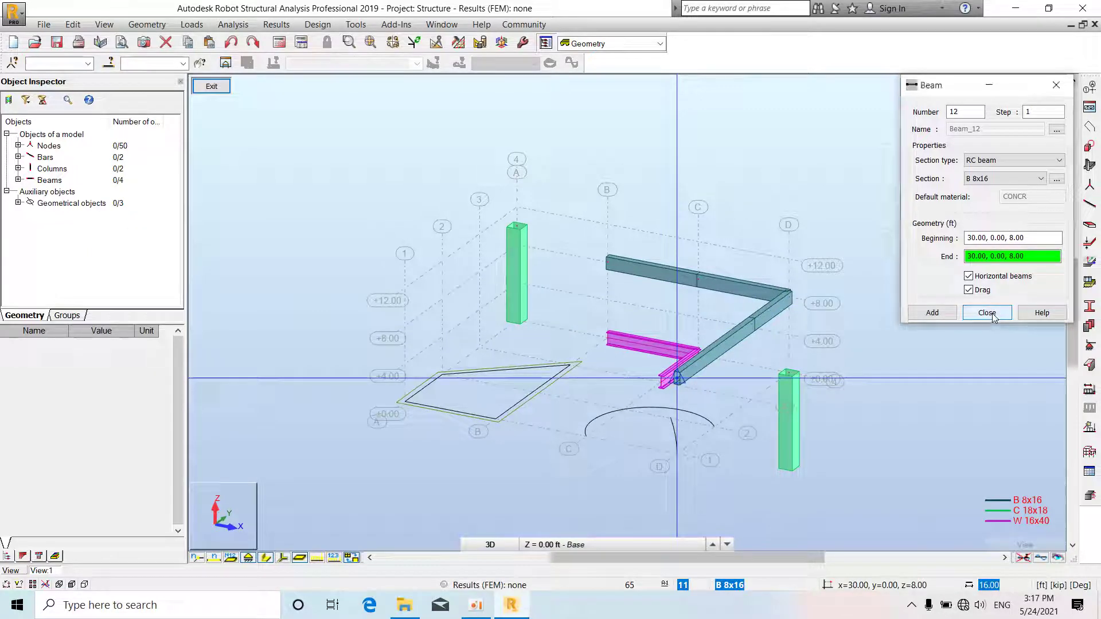
- Begin a wall definition and check the available thicknesses, keeping TH12_CONCR
{"action": "left_click", "coordinate": [137, 23]}
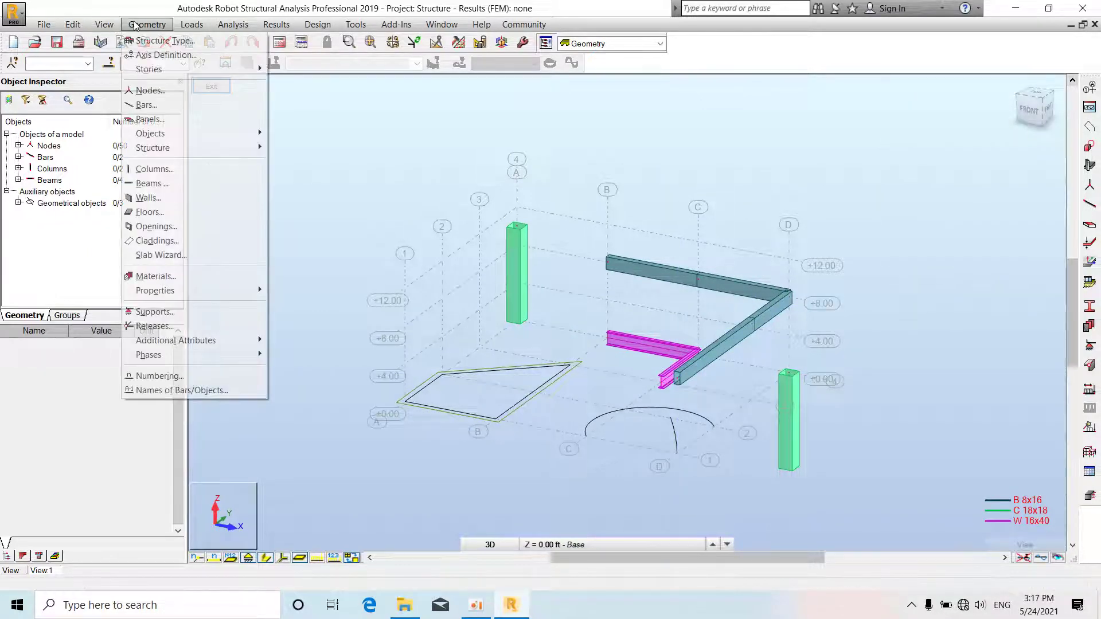
{"action": "left_click", "coordinate": [198, 203]}
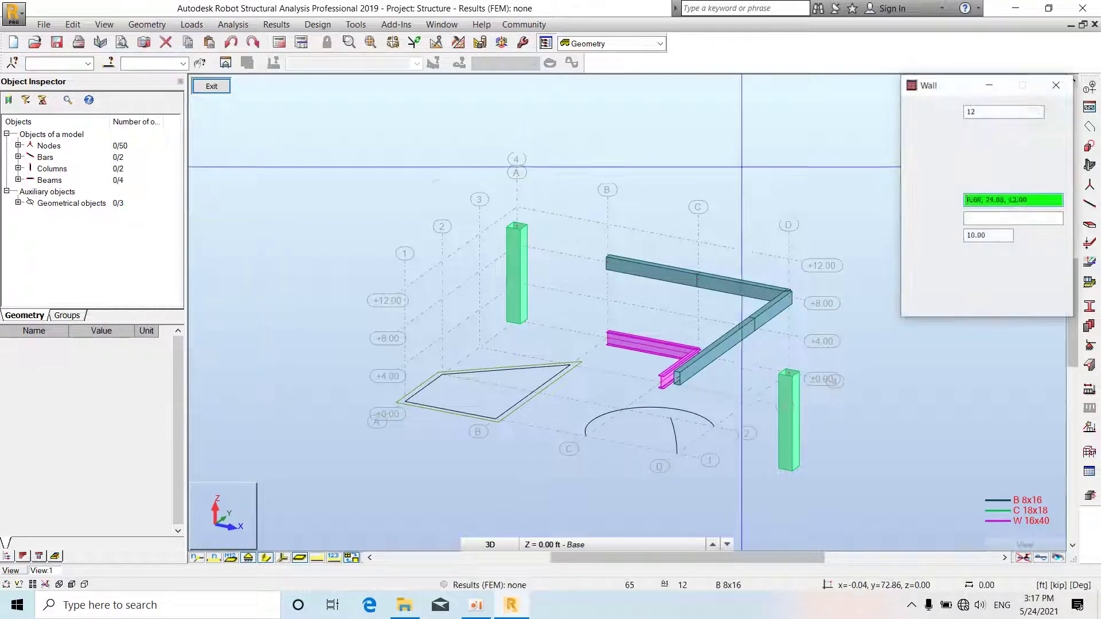
{"action": "left_click", "coordinate": [956, 124]}
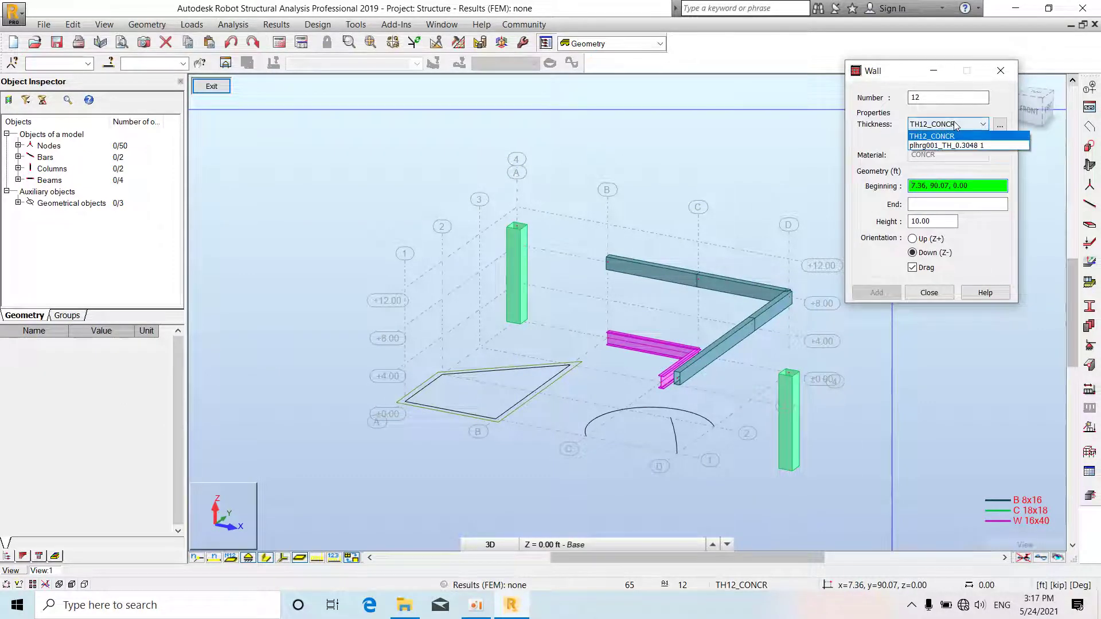
{"action": "left_click", "coordinate": [955, 124]}
{"action": "left_click", "coordinate": [956, 125]}
{"action": "left_click", "coordinate": [955, 136]}
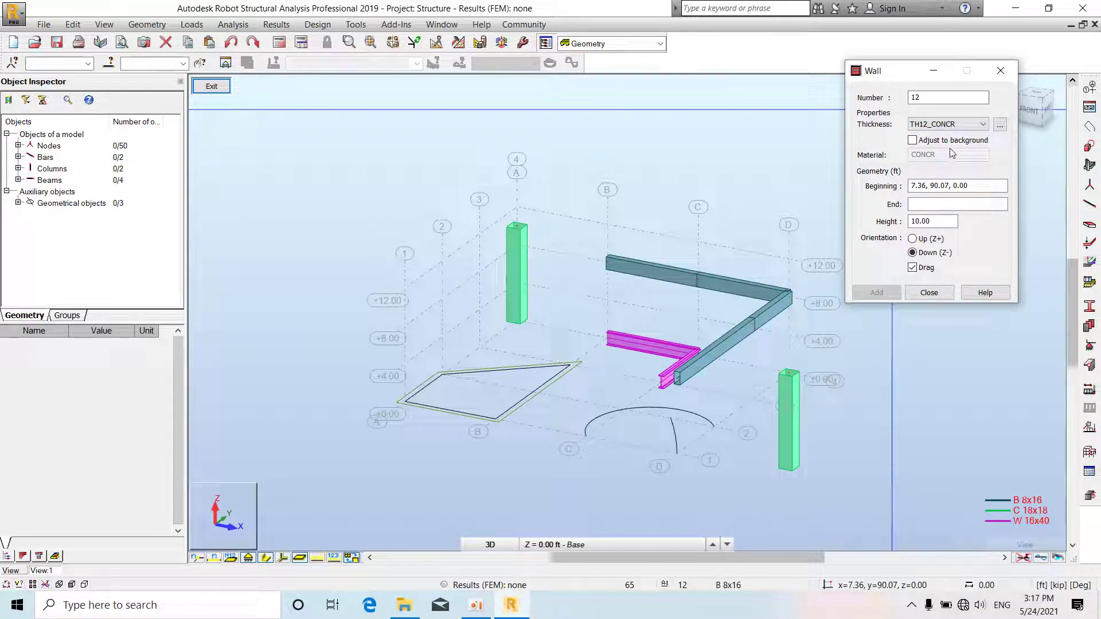
{"action": "left_click", "coordinate": [971, 187]}
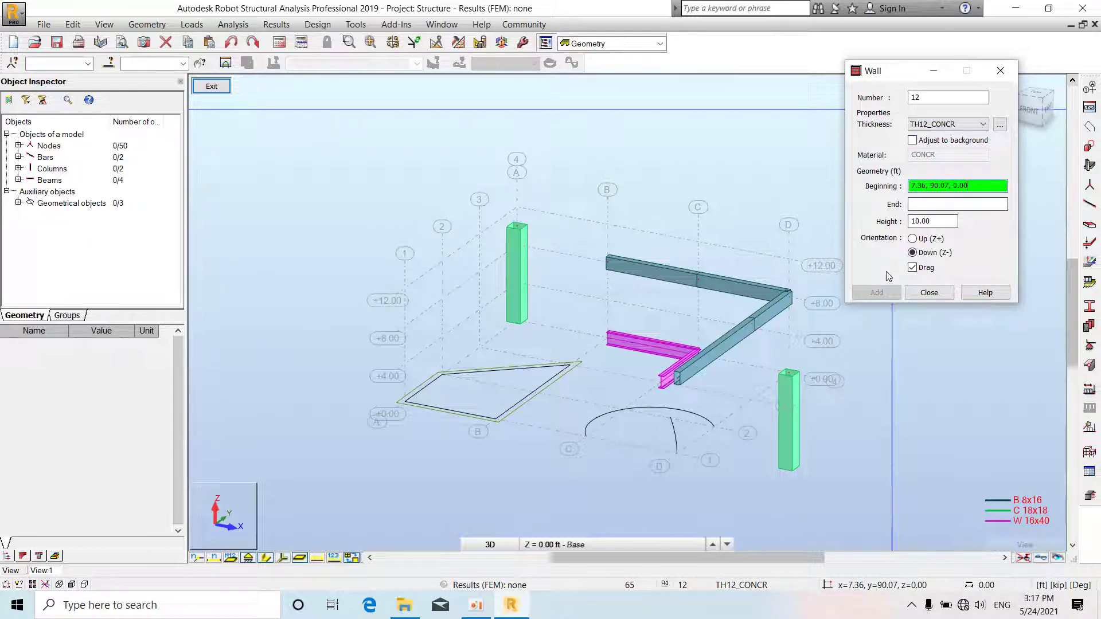
- Place a TH12_CONCR wall with height 10 ft and orientation Up (Z+) from 0, 16, 0 to 0, 8, 0
{"action": "left_click", "coordinate": [936, 223]}
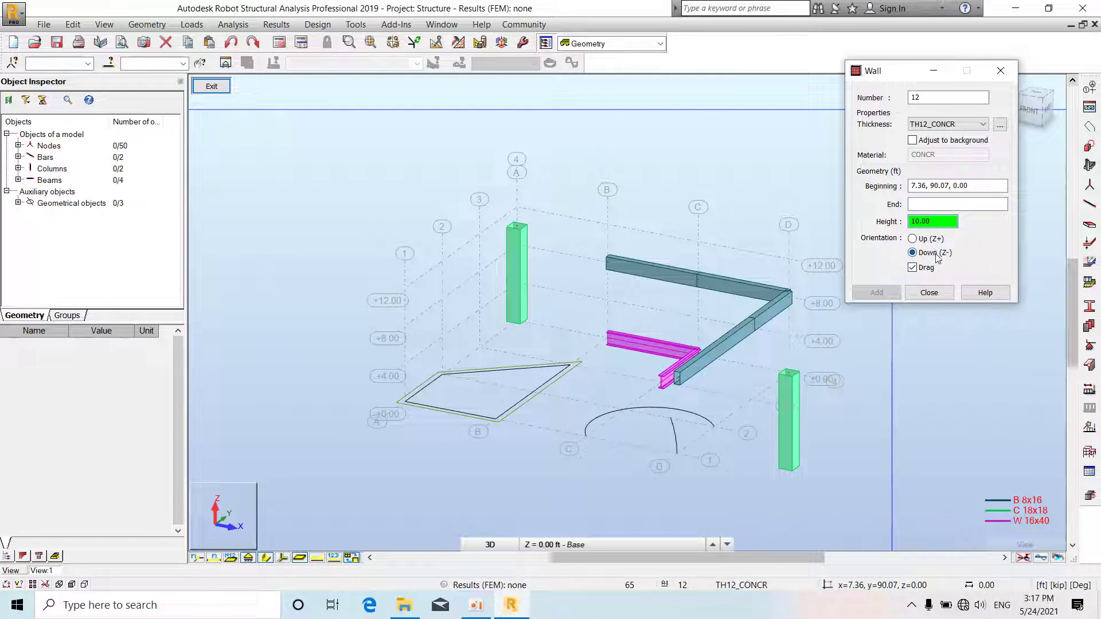
{"action": "key", "text": "Return"}
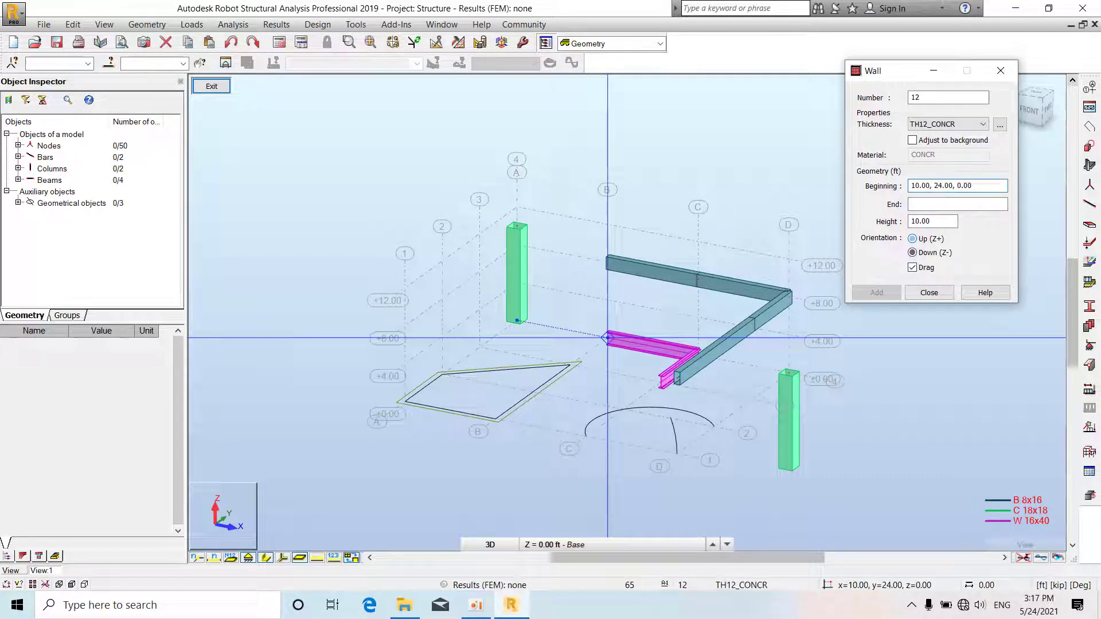
{"action": "left_click", "coordinate": [495, 342]}
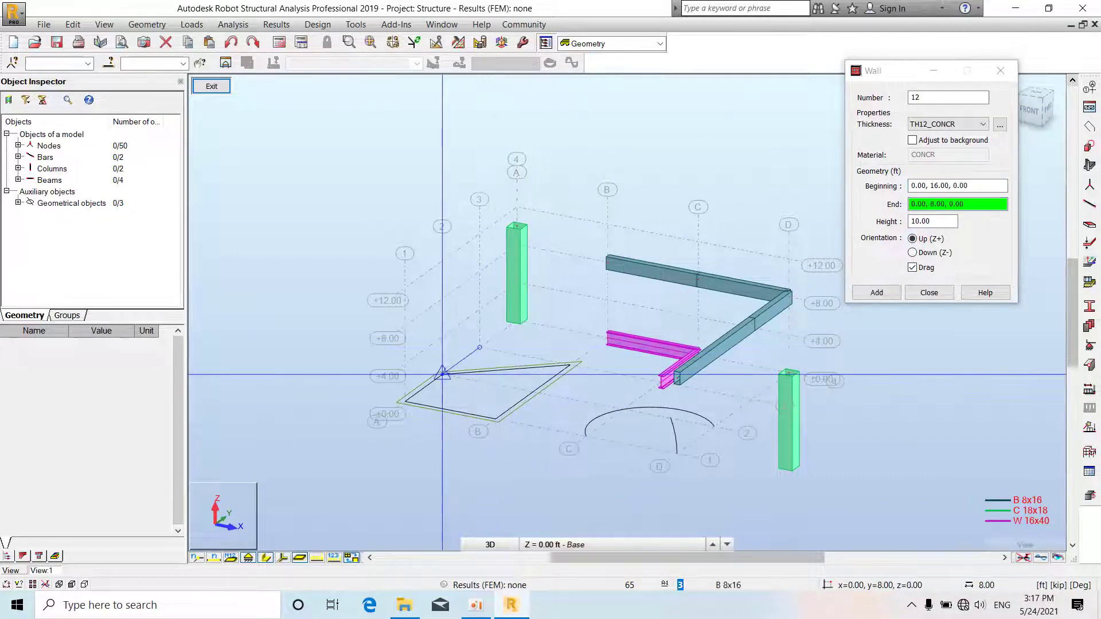
{"action": "left_click", "coordinate": [442, 374]}
{"action": "scroll", "coordinate": [481, 273], "scroll_direction": "up", "scroll_amount": 2}
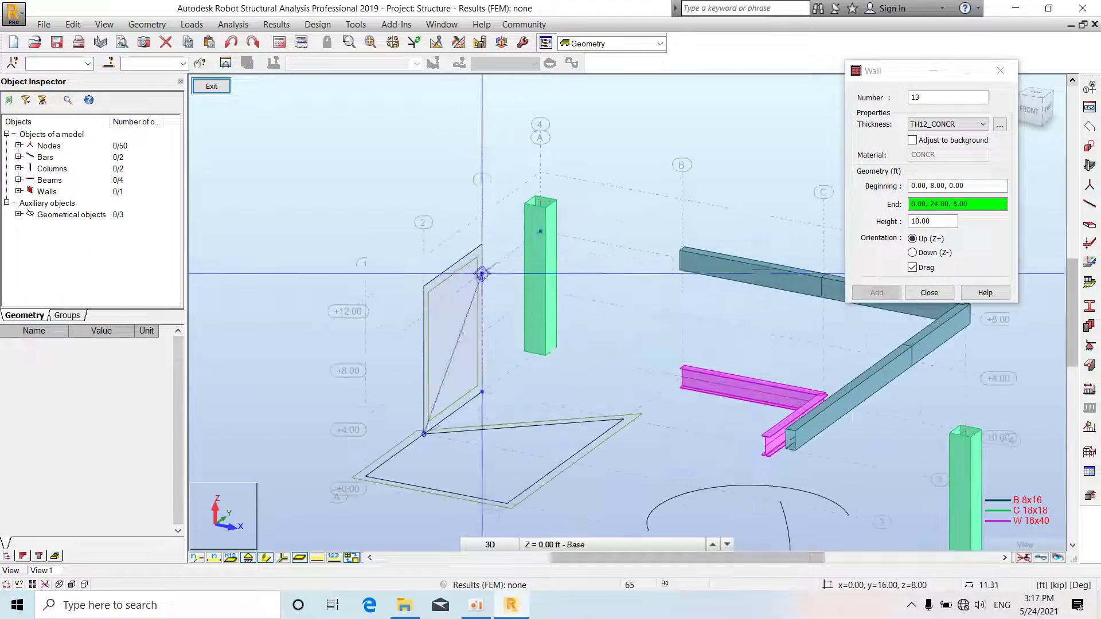
{"action": "left_click", "coordinate": [928, 293]}
- Begin a floor definition and check the thickness and model options, keeping TH12_CONCR and Curtain wall
{"action": "left_click", "coordinate": [146, 24]}
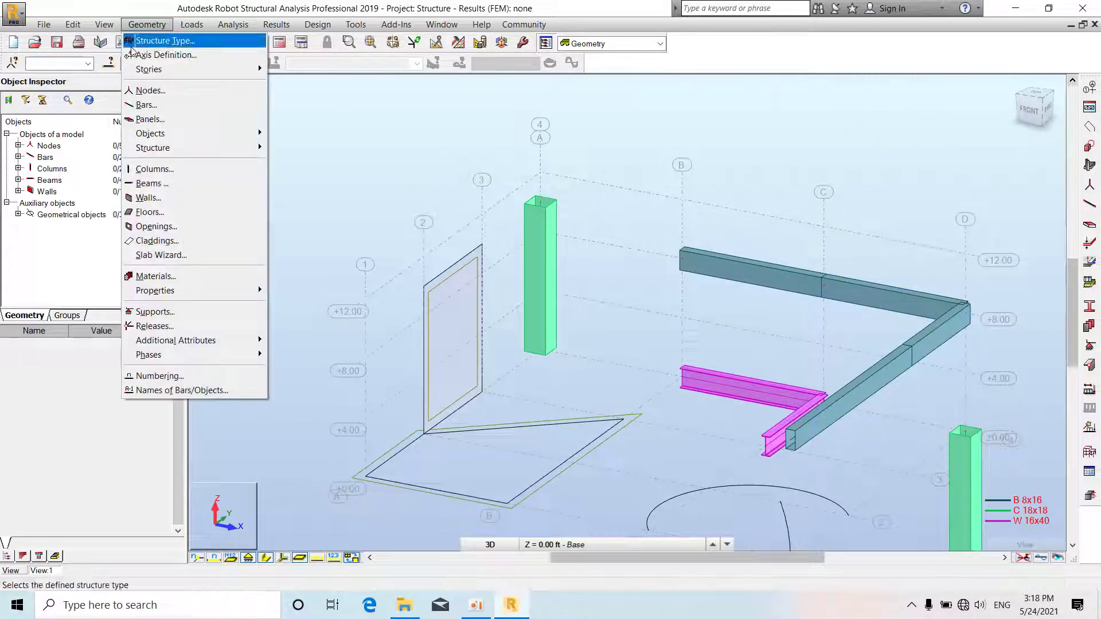
{"action": "left_click", "coordinate": [177, 217]}
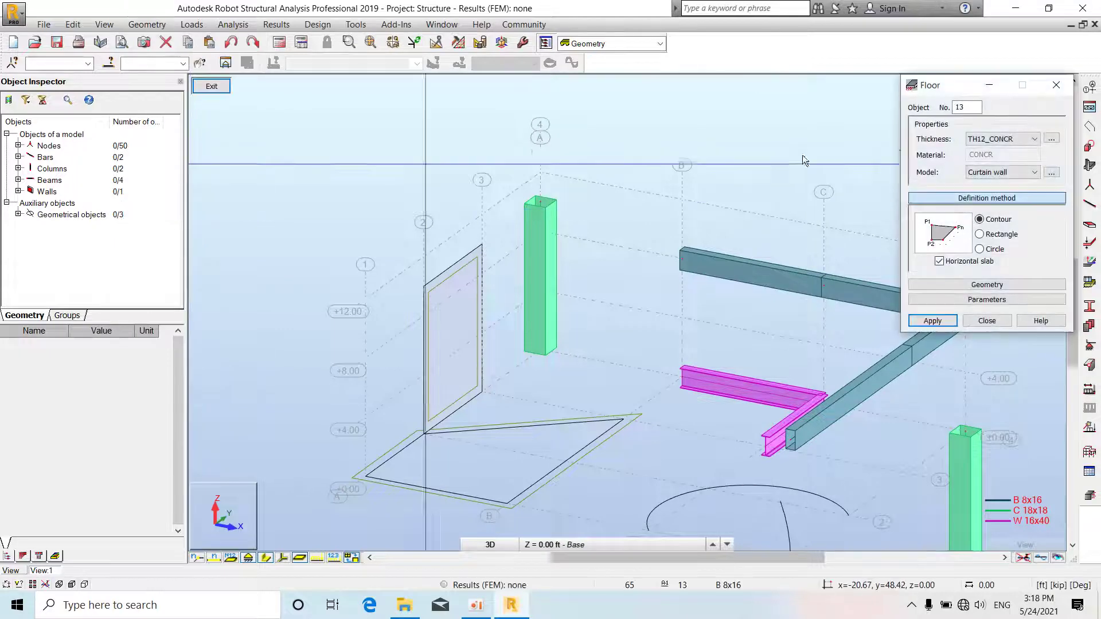
{"action": "left_click_drag", "start_coordinate": [941, 79], "coordinate": [914, 62]}
{"action": "scroll", "coordinate": [342, 194], "scroll_direction": "down", "scroll_amount": 2}
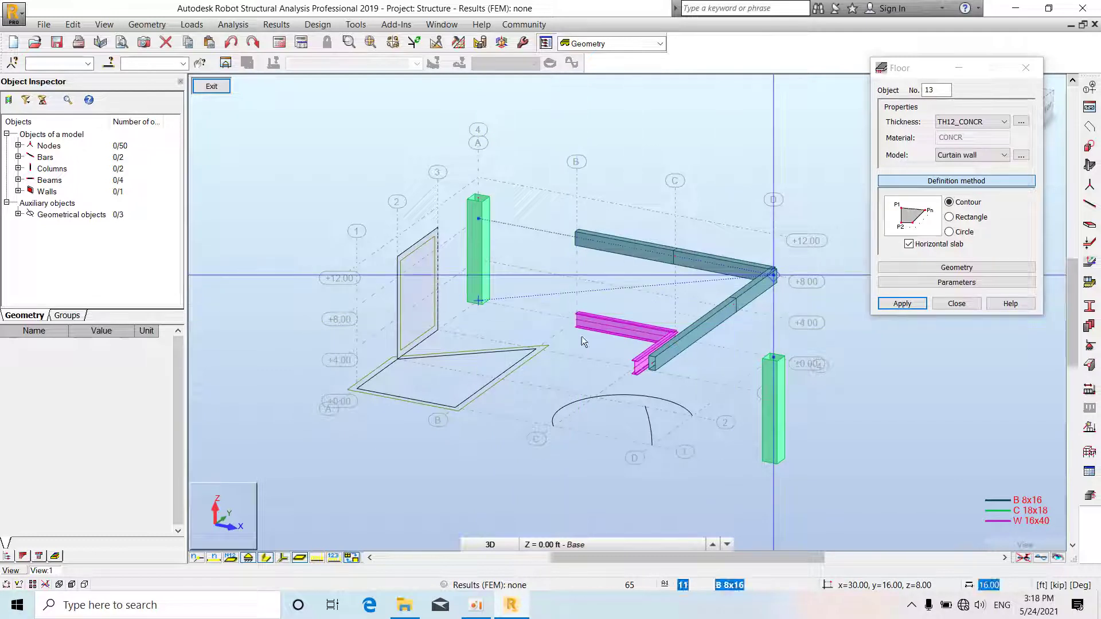
{"action": "left_click", "coordinate": [991, 130]}
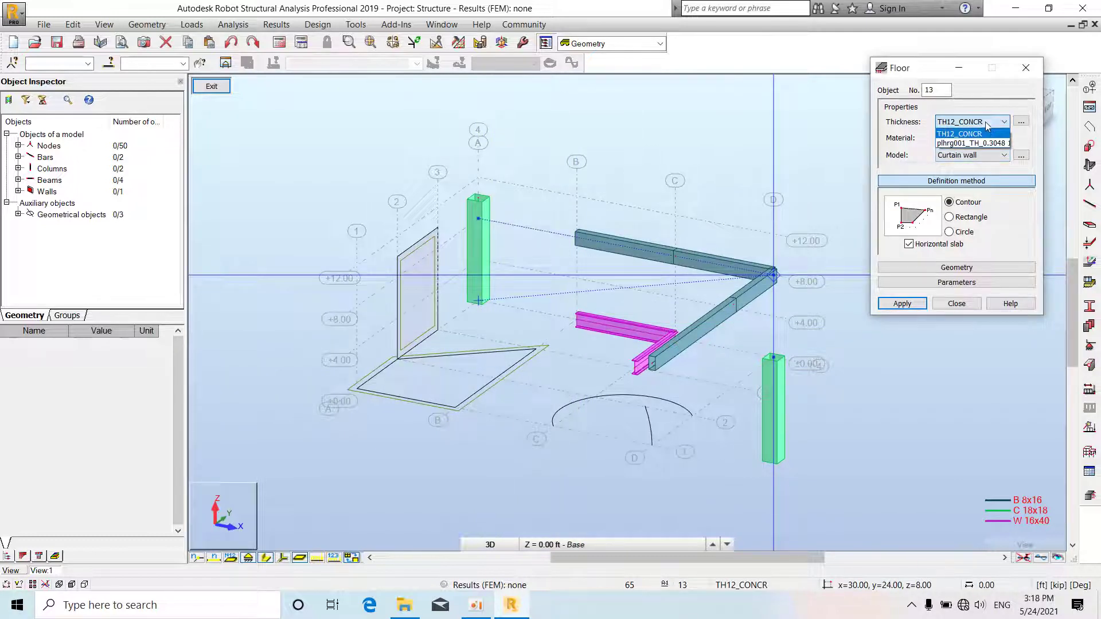
{"action": "left_click", "coordinate": [984, 126]}
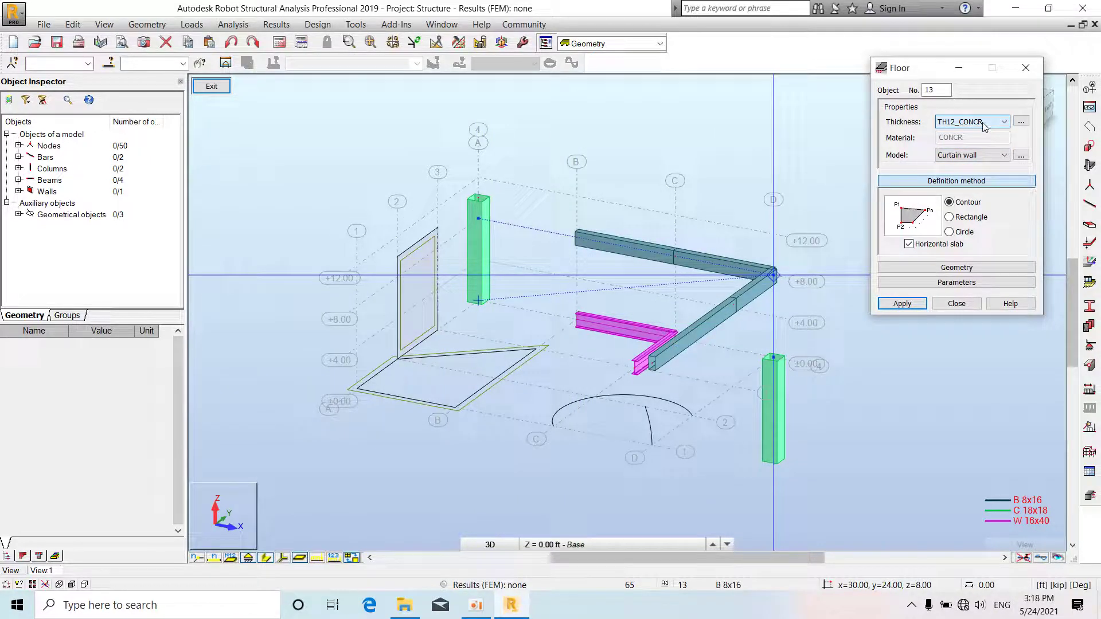
{"action": "left_click", "coordinate": [981, 158]}
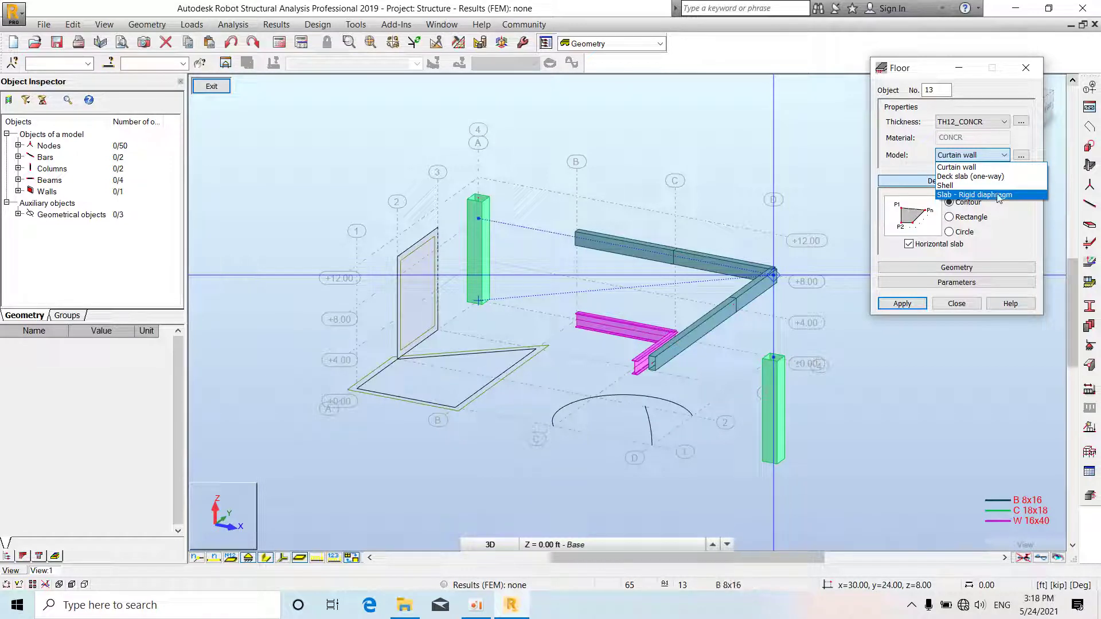
{"action": "left_click", "coordinate": [938, 74]}
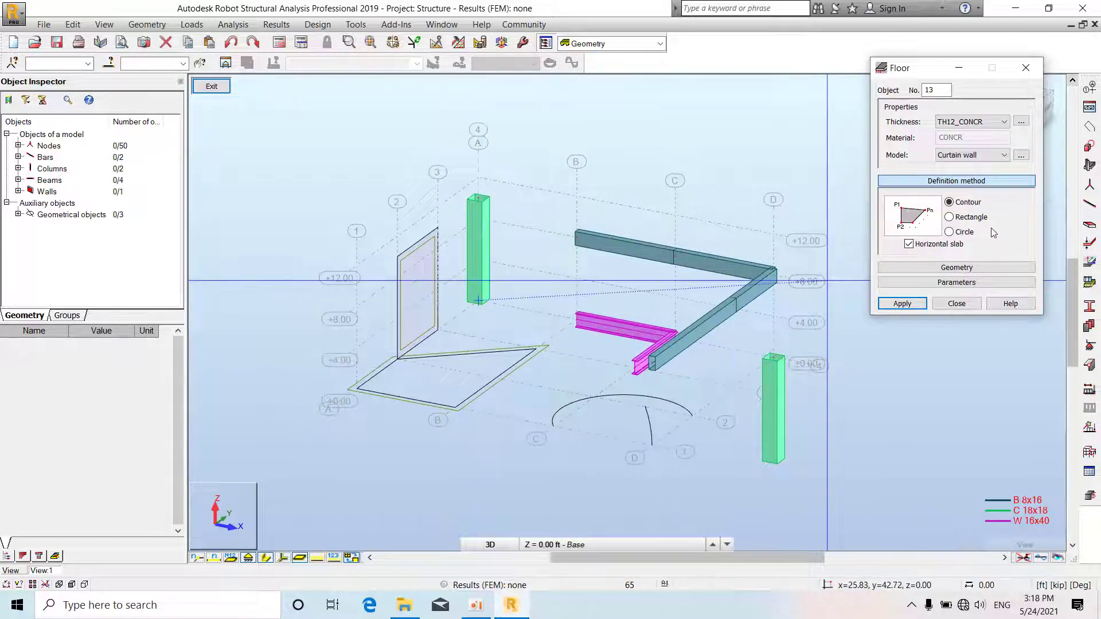
- Create a horizontal floor by Contour at base level with corners at grid intersections A-4, B-4, C-3 and C-1
{"action": "left_click", "coordinate": [625, 377]}
{"action": "left_click", "coordinate": [552, 434]}
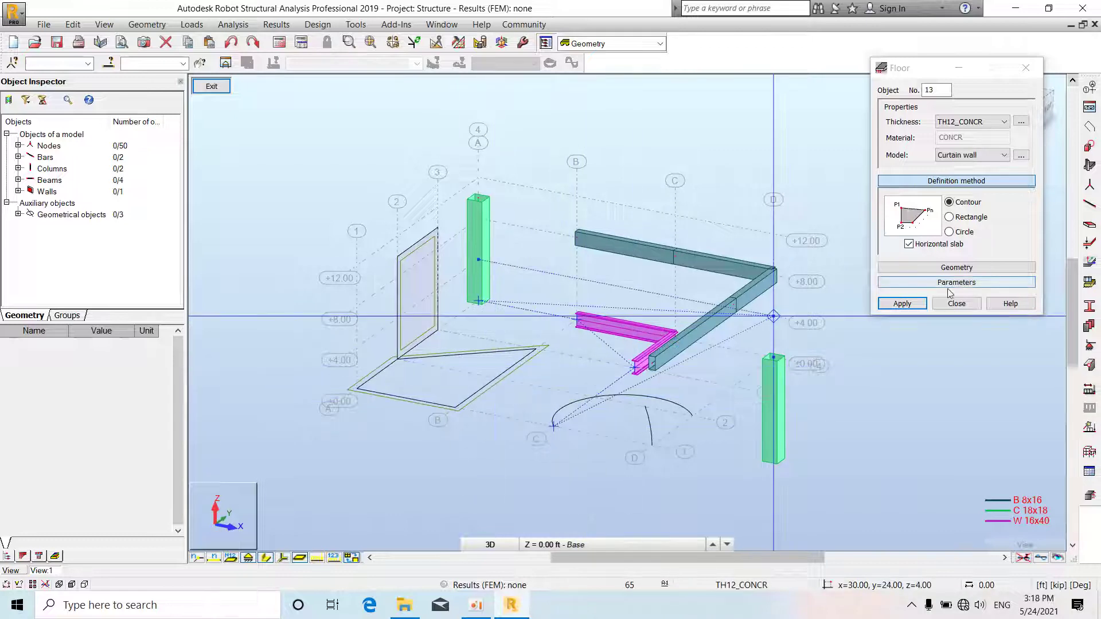
{"action": "left_click", "coordinate": [901, 304]}
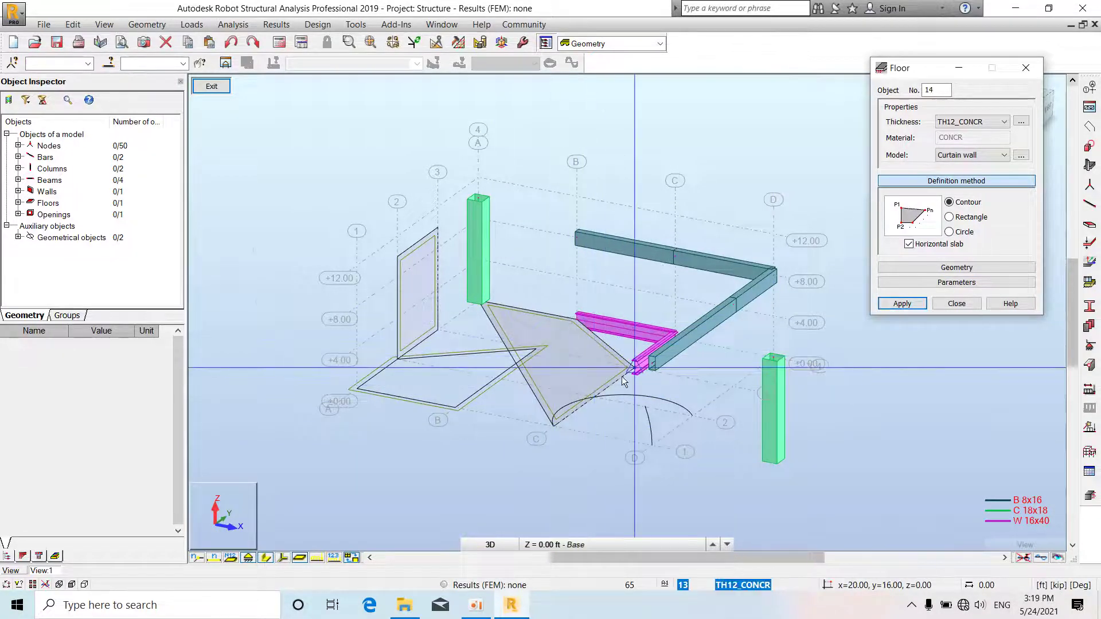
{"action": "scroll", "coordinate": [622, 376], "scroll_direction": "up", "scroll_amount": 2}
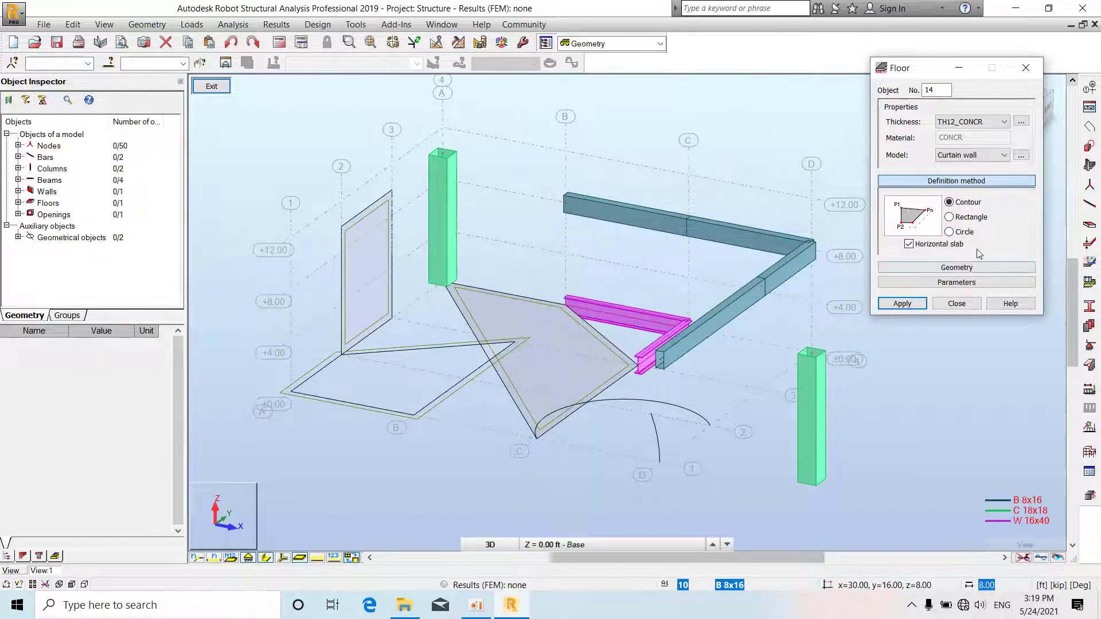
- Create a rectangular horizontal floor at base level between grid lines C and D and grid lines 1 and 3
{"action": "left_click", "coordinate": [973, 221]}
{"action": "scroll", "coordinate": [642, 431], "scroll_direction": "down", "scroll_amount": 2}
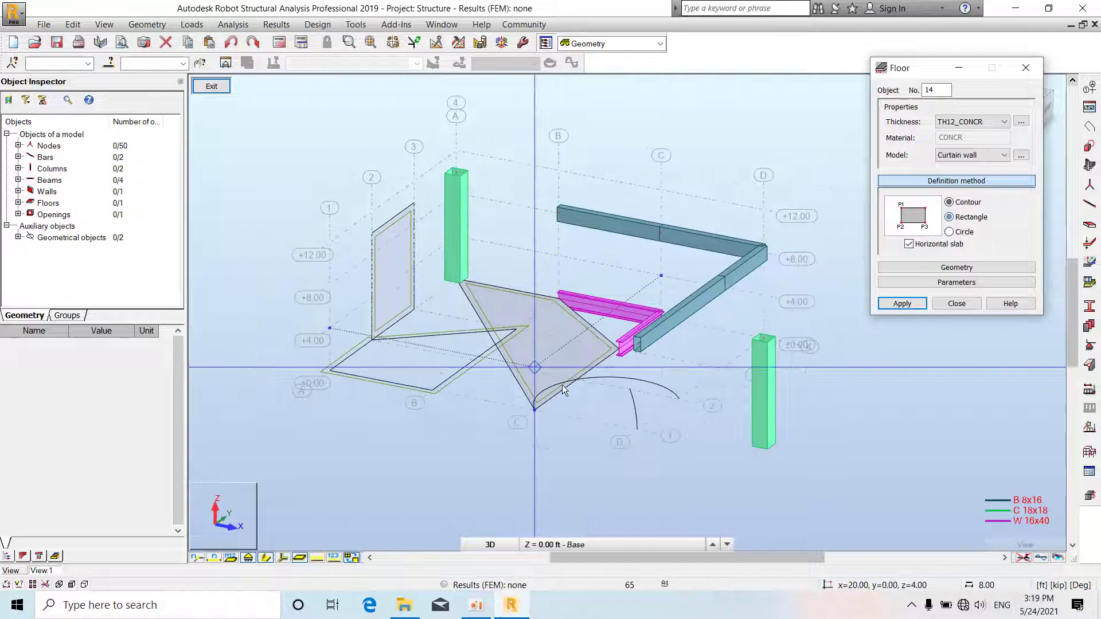
{"action": "left_click", "coordinate": [633, 433]}
{"action": "left_click", "coordinate": [546, 414]}
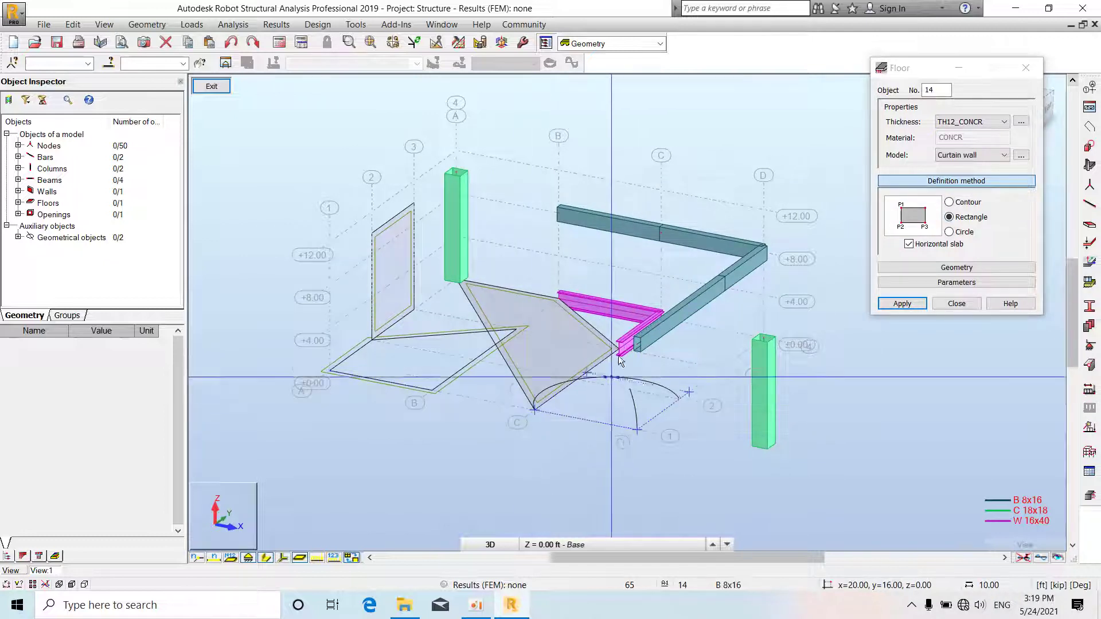
{"action": "left_click", "coordinate": [712, 373]}
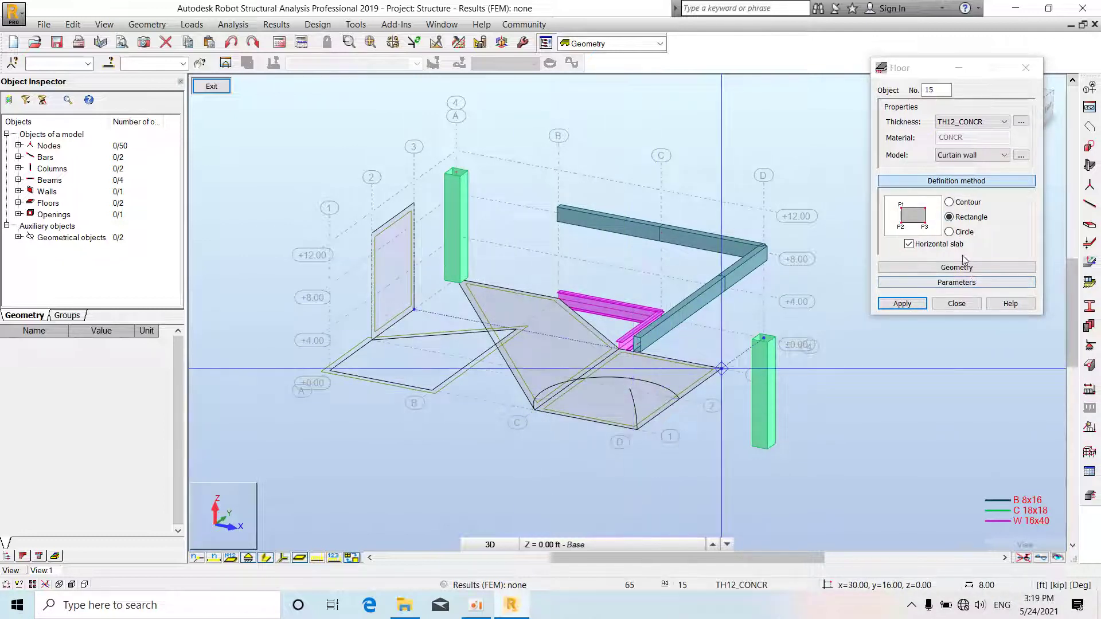
- Create horizontal TH12_CONCR floors at base level by the Circle method, picking points around grid intersection D-3, and end the floor definition
{"action": "left_click", "coordinate": [961, 233]}
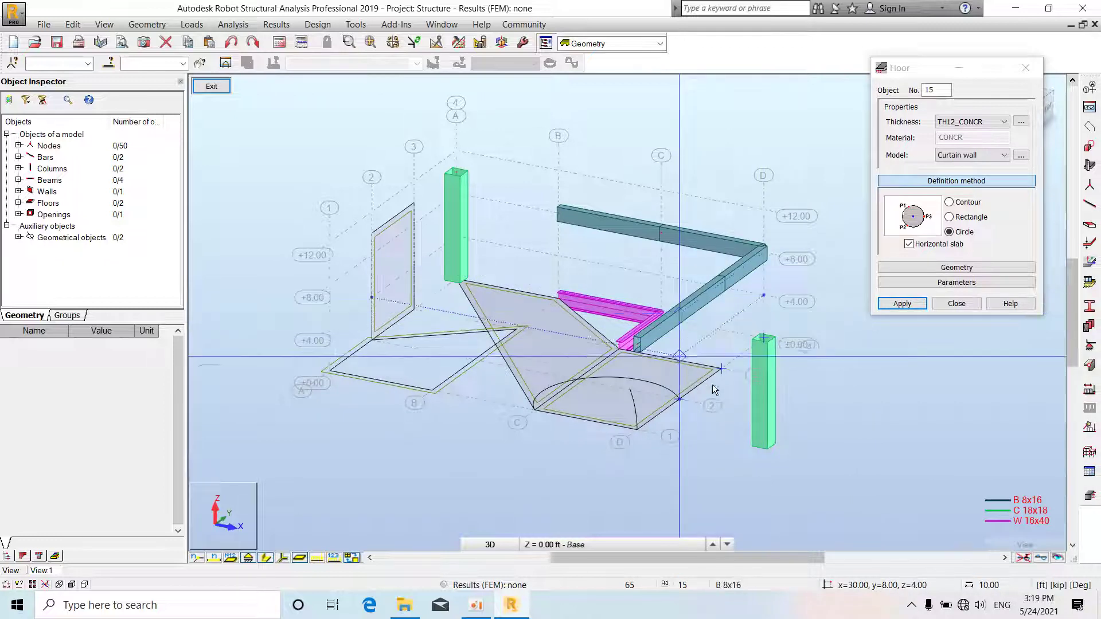
{"action": "scroll", "coordinate": [717, 381], "scroll_direction": "up", "scroll_amount": 3}
{"action": "left_click", "coordinate": [713, 360]}
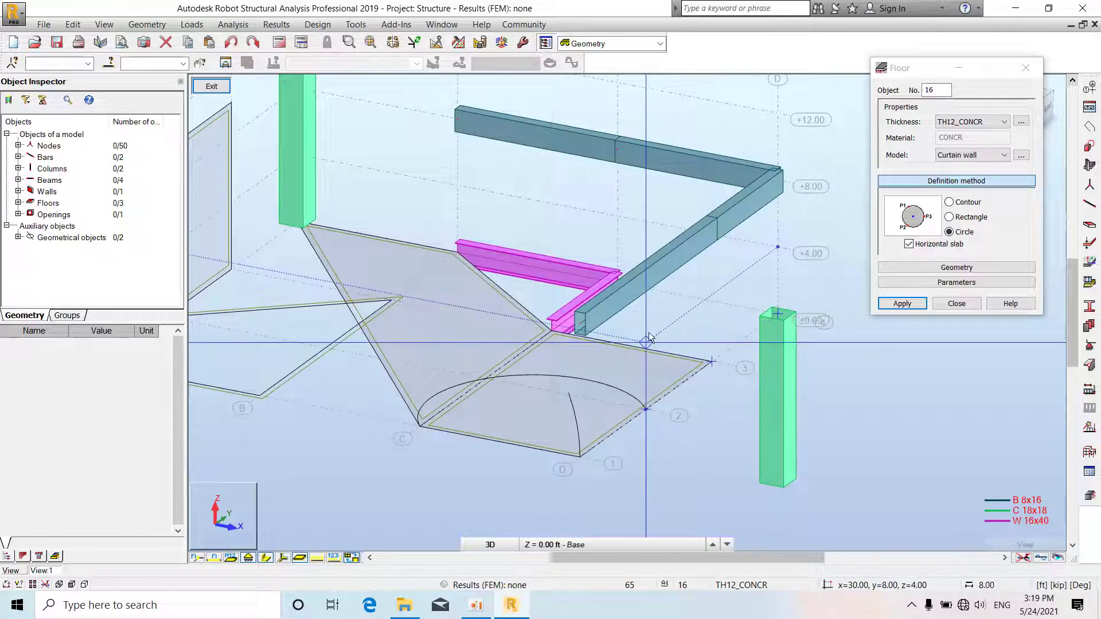
{"action": "left_click", "coordinate": [594, 332]}
{"action": "scroll", "coordinate": [571, 350], "scroll_direction": "down", "scroll_amount": 2}
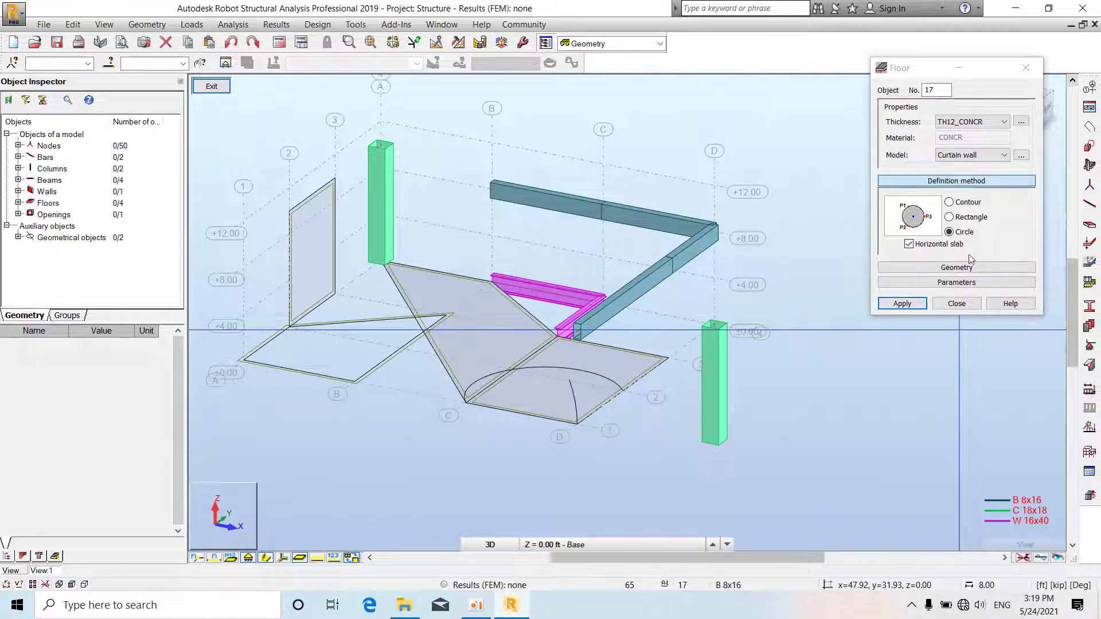
{"action": "scroll", "coordinate": [642, 395], "scroll_direction": "down", "scroll_amount": 2}
{"action": "scroll", "coordinate": [610, 422], "scroll_direction": "up", "scroll_amount": 1}
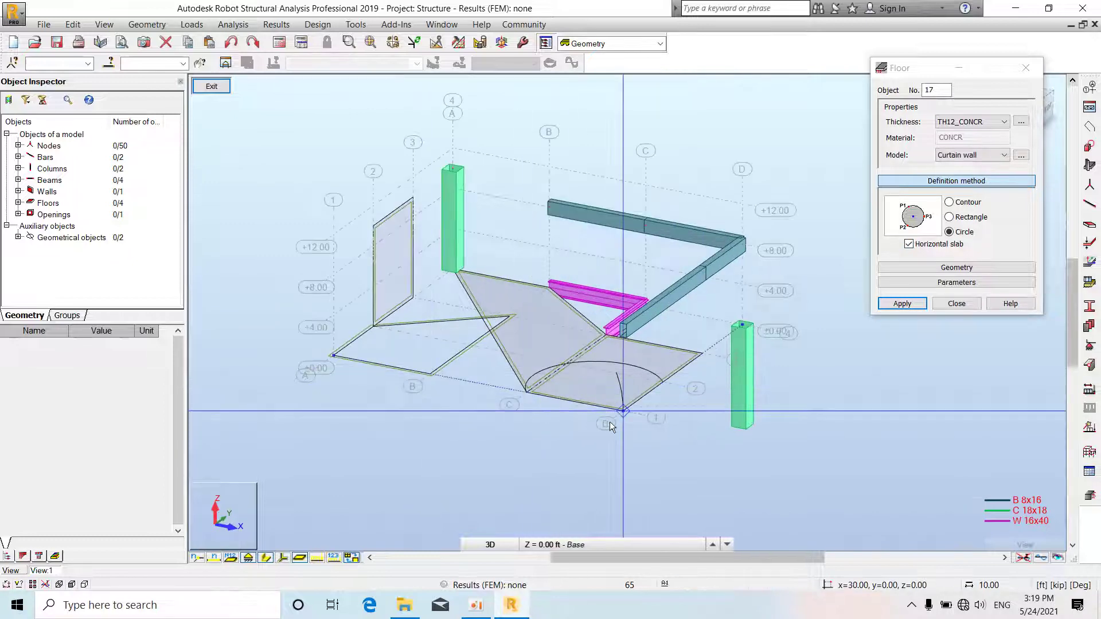
{"action": "left_click", "coordinate": [957, 304]}
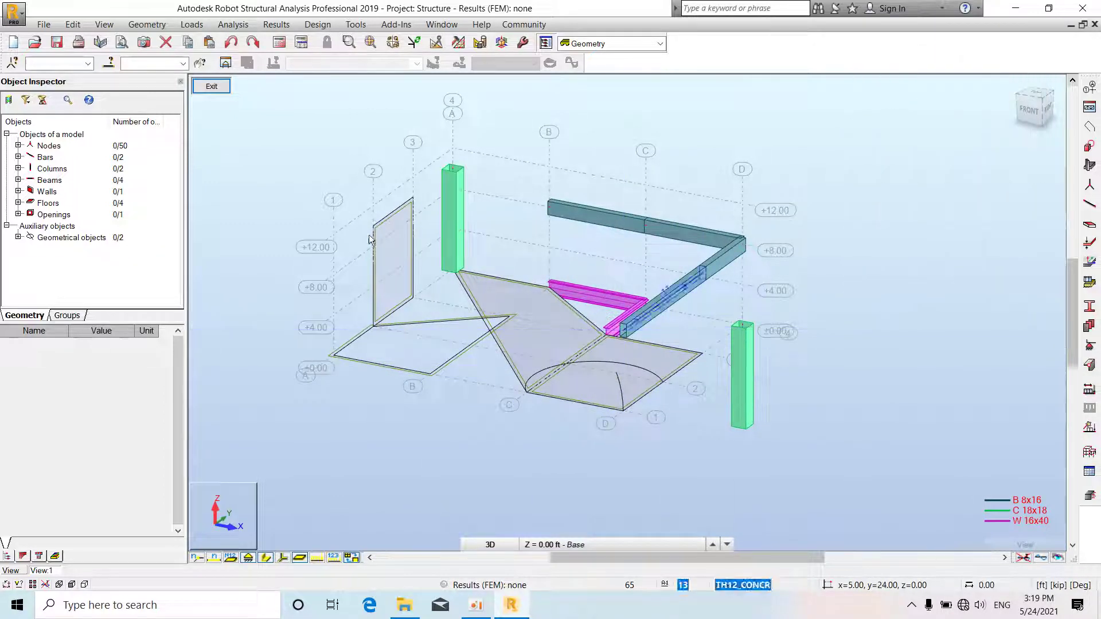
- Examine the shape, geometry and insertion settings available for defining an opening, and leave the definition without creating one
{"action": "left_click", "coordinate": [147, 24]}
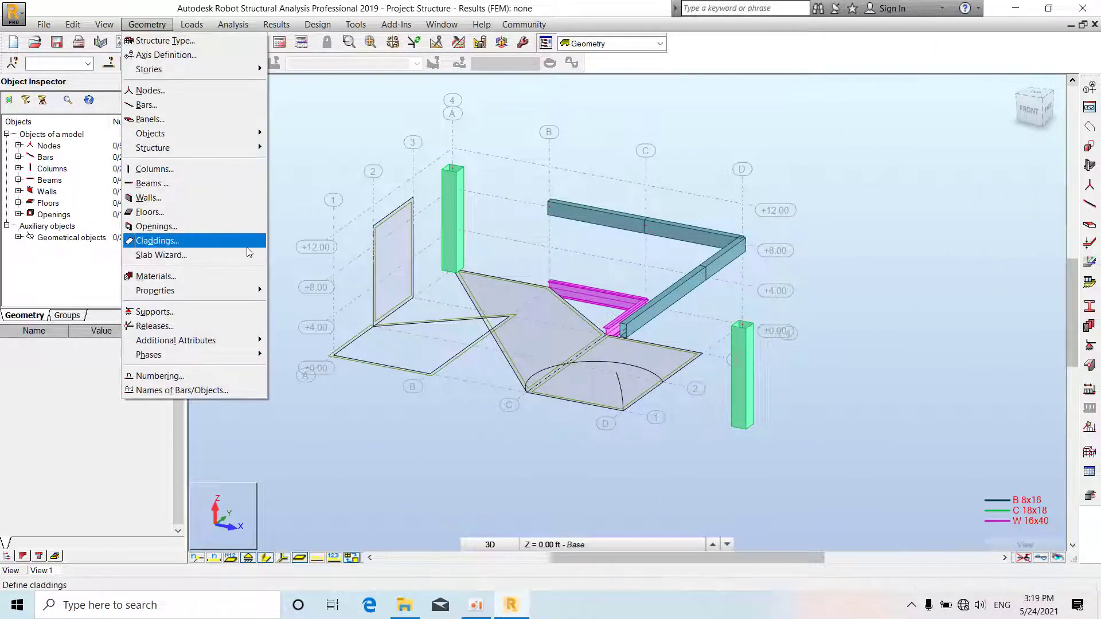
{"action": "left_click", "coordinate": [193, 232]}
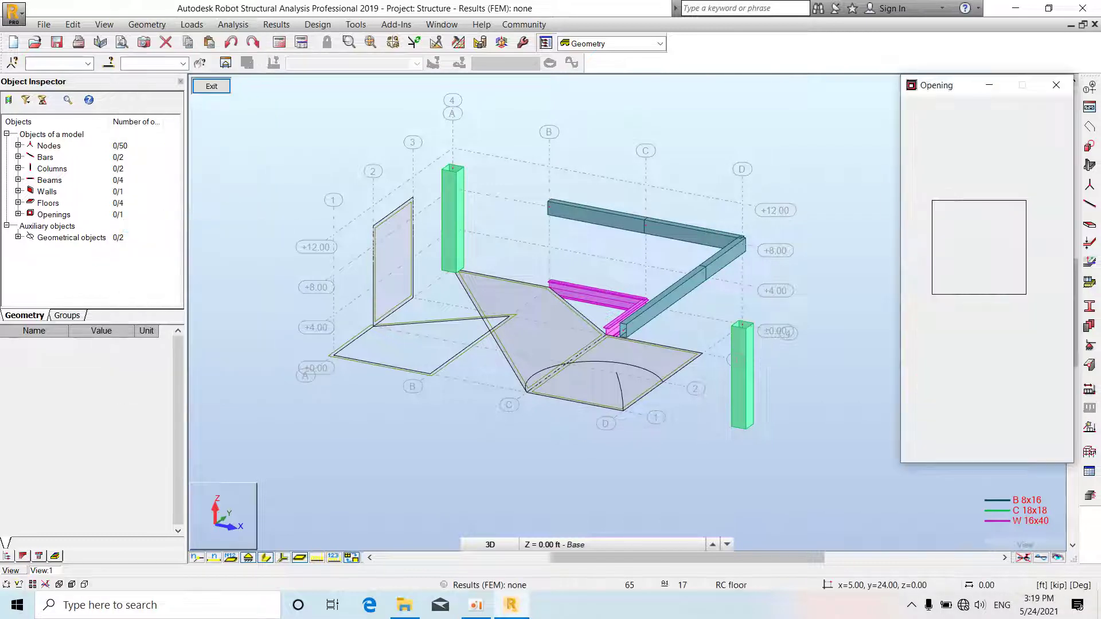
{"action": "left_click_drag", "start_coordinate": [935, 88], "coordinate": [860, 81]}
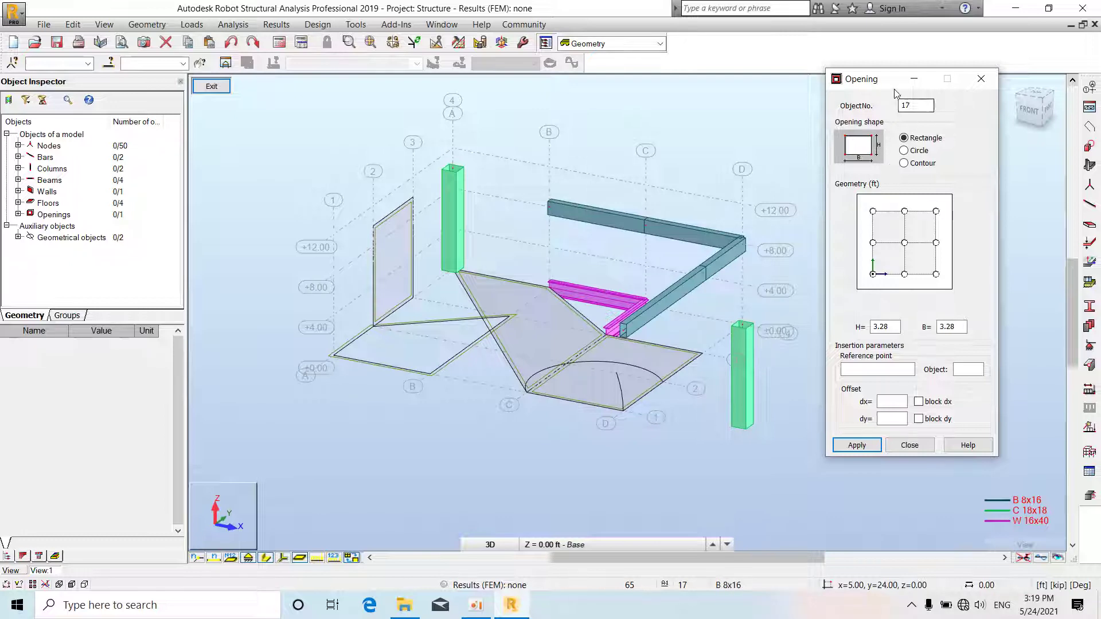
{"action": "left_click", "coordinate": [910, 445]}
- Begin a cladding definition and check the available load distribution options
{"action": "left_click", "coordinate": [147, 24]}
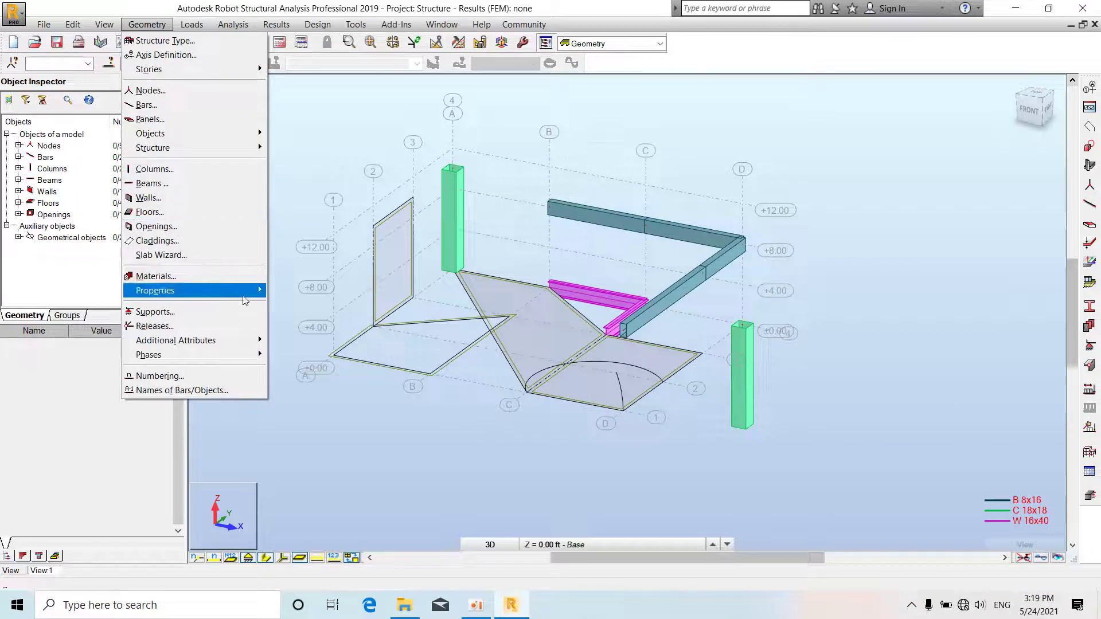
{"action": "left_click", "coordinate": [219, 247]}
{"action": "left_click_drag", "start_coordinate": [941, 90], "coordinate": [900, 89]}
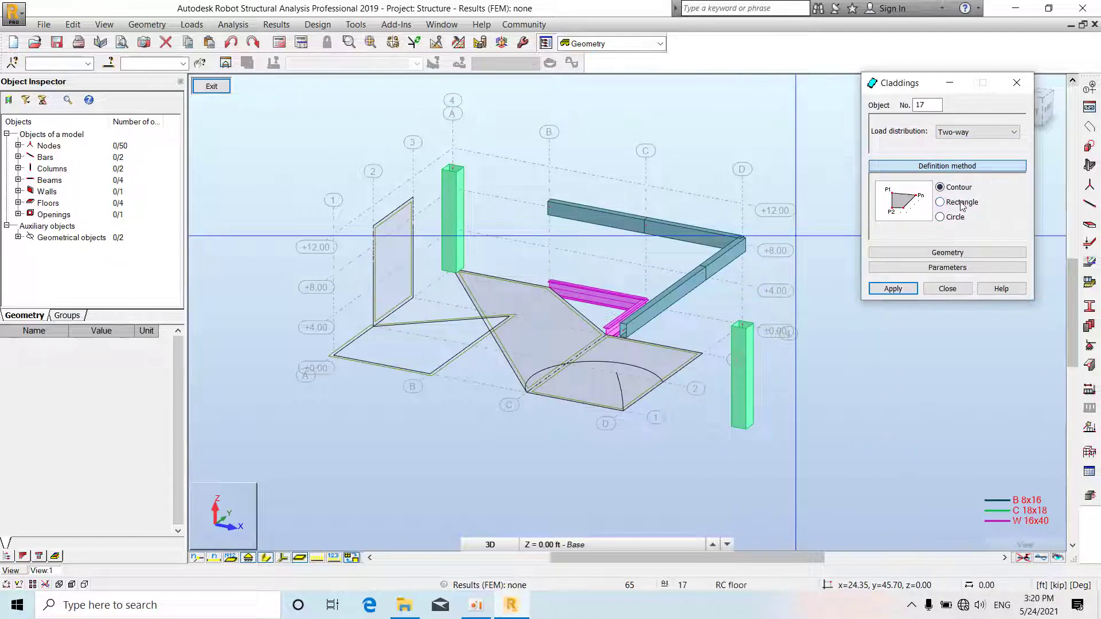
{"action": "left_click", "coordinate": [975, 137]}
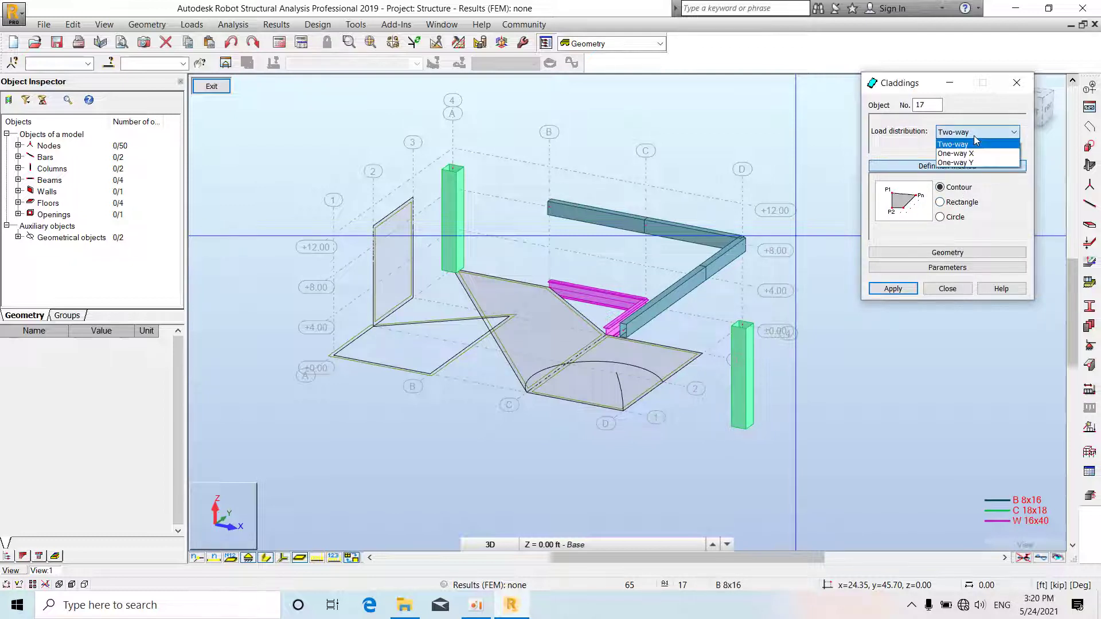